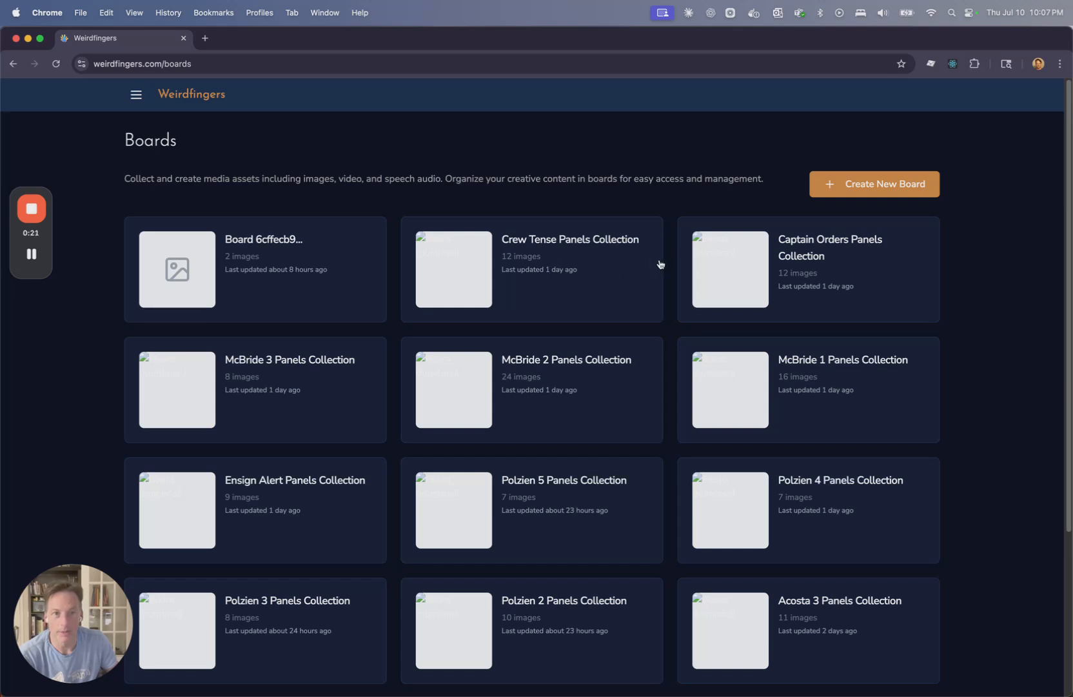
Create a new board and rename it "A new board".
left_click(875, 186)
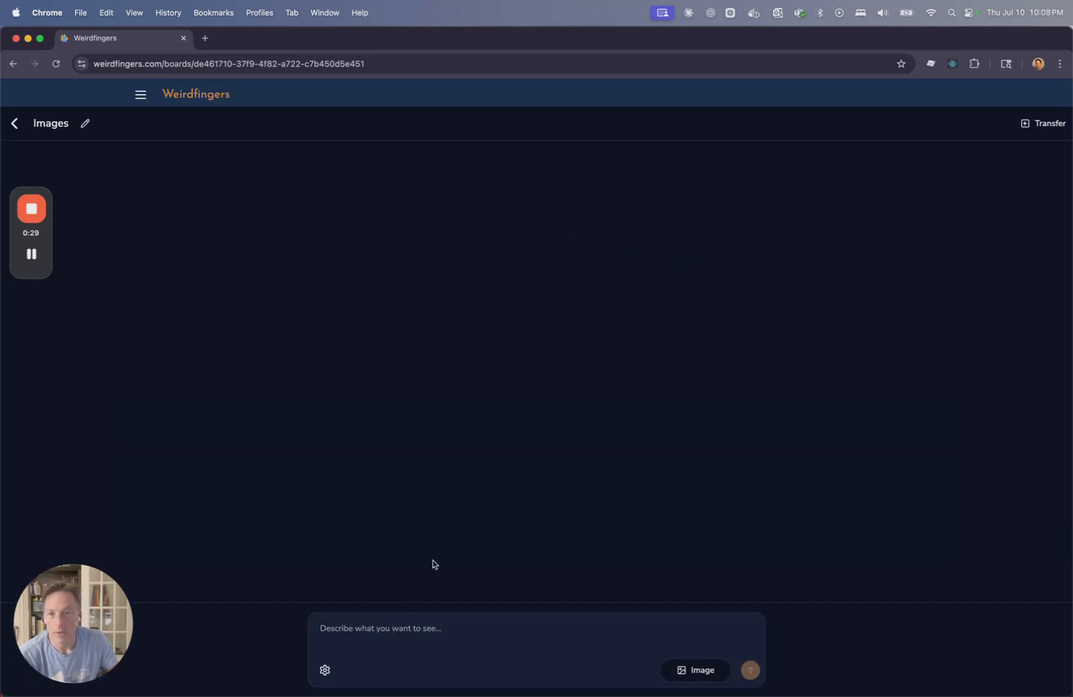
left_click(85, 124)
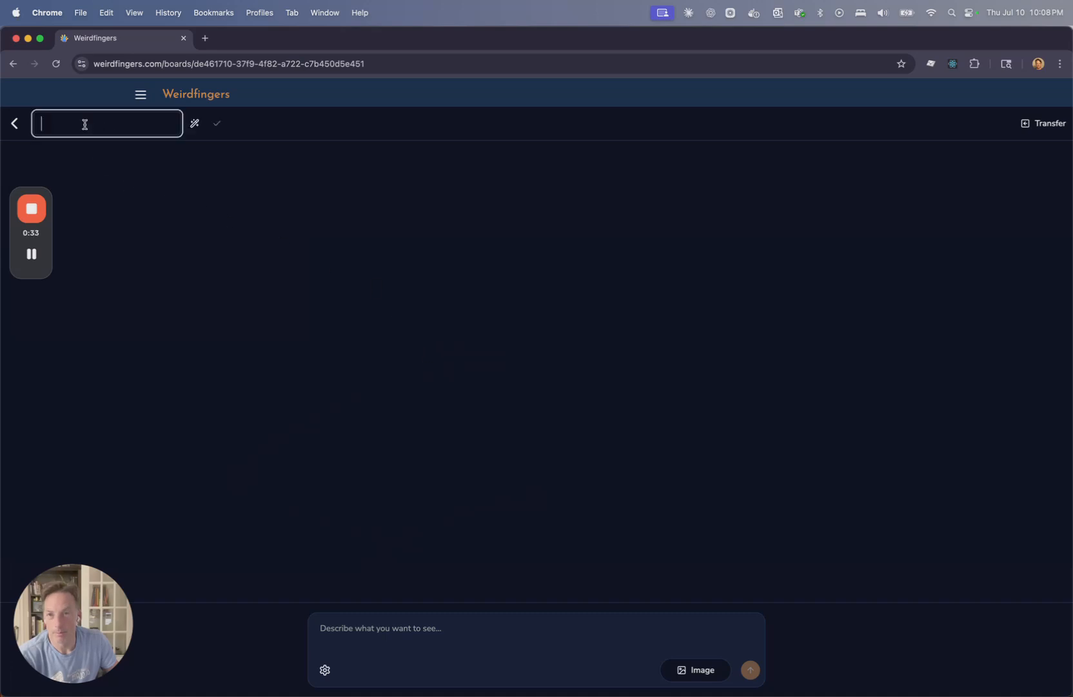
left_click(205, 168)
left_click(107, 119)
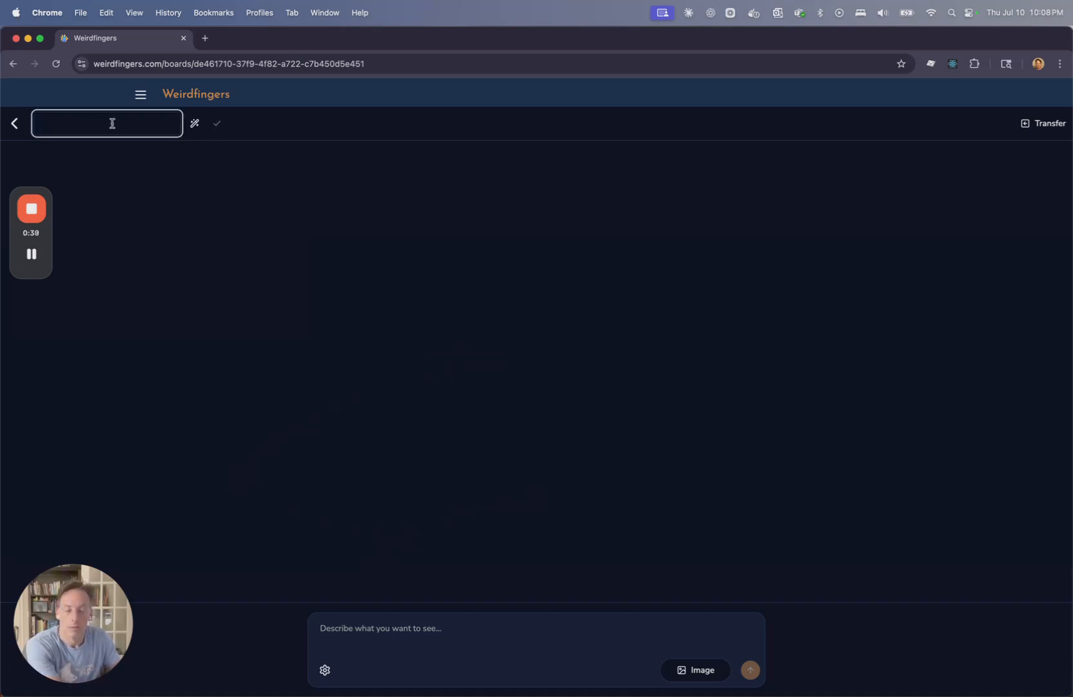
type("A")
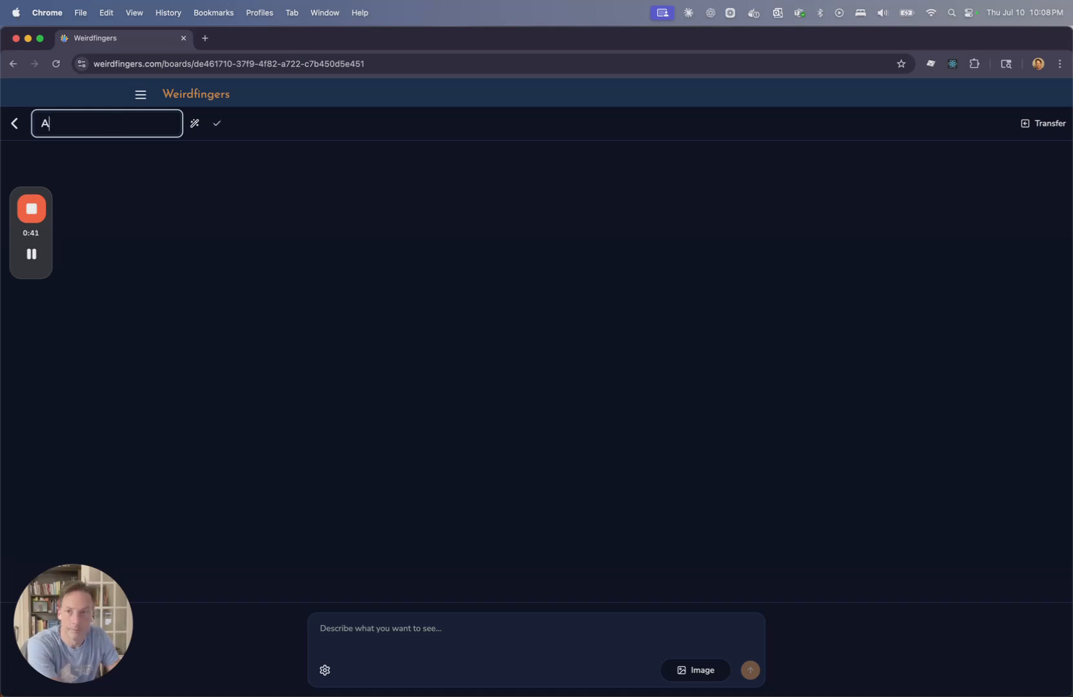
type(" new board")
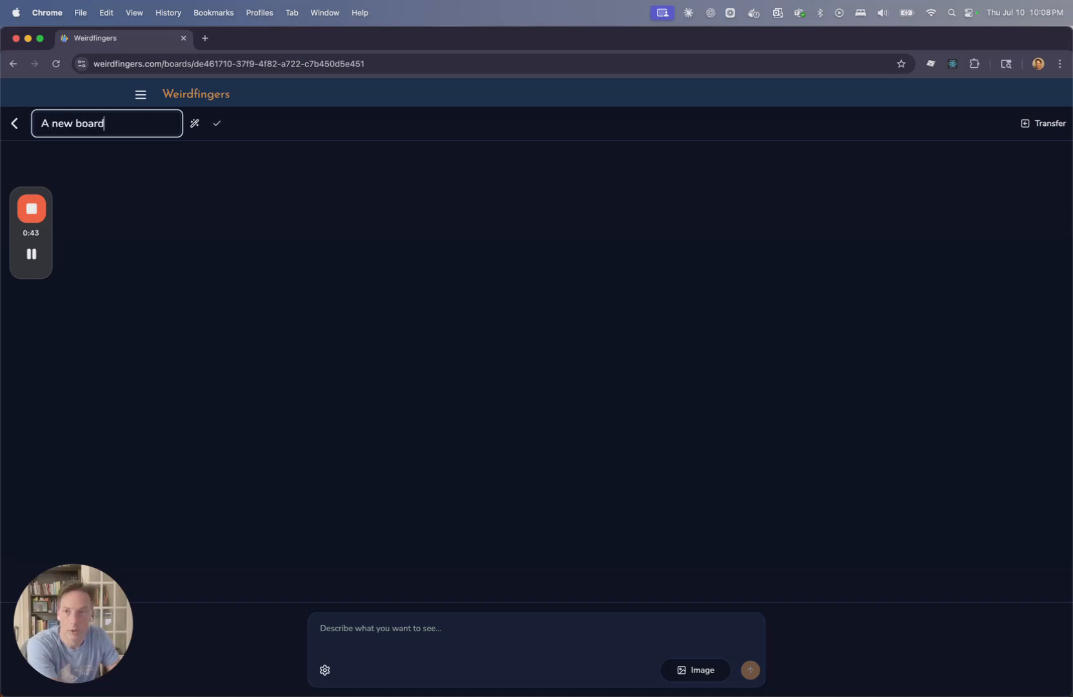
key("Return")
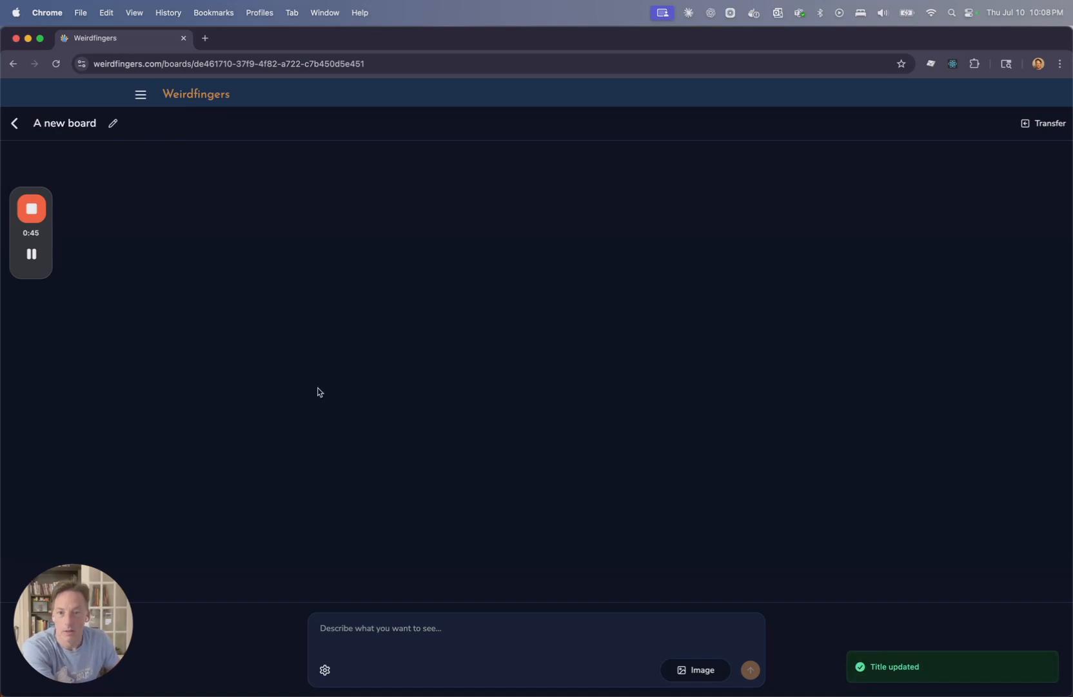
Generate an image on the board from the prompt "Something amazing".
left_click(379, 626)
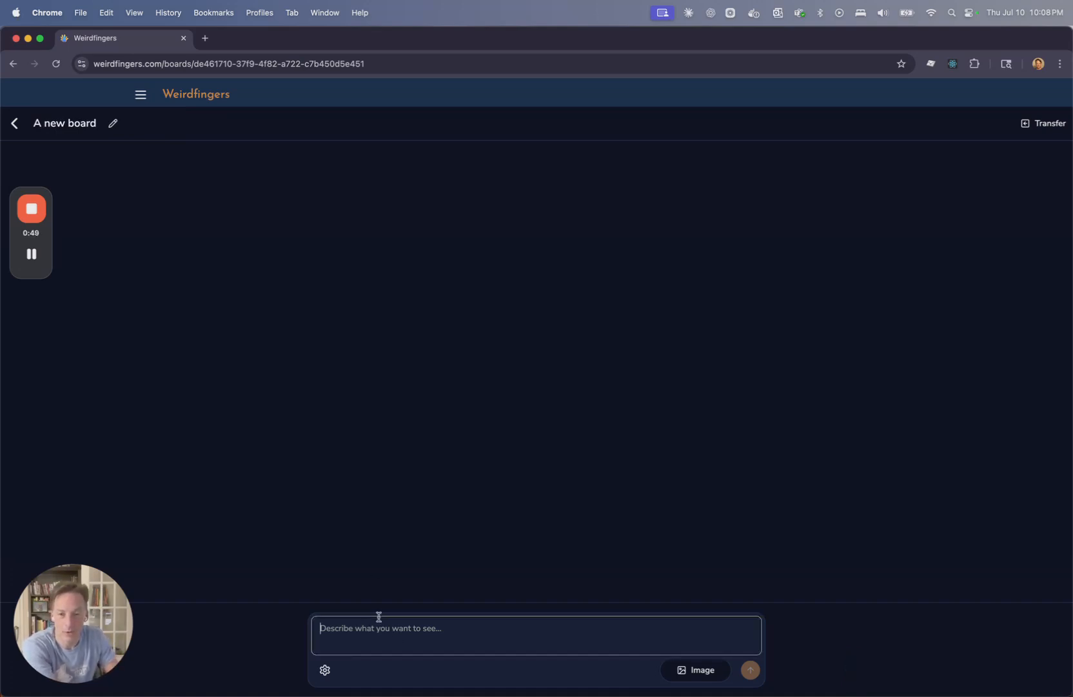
type("Something amazing")
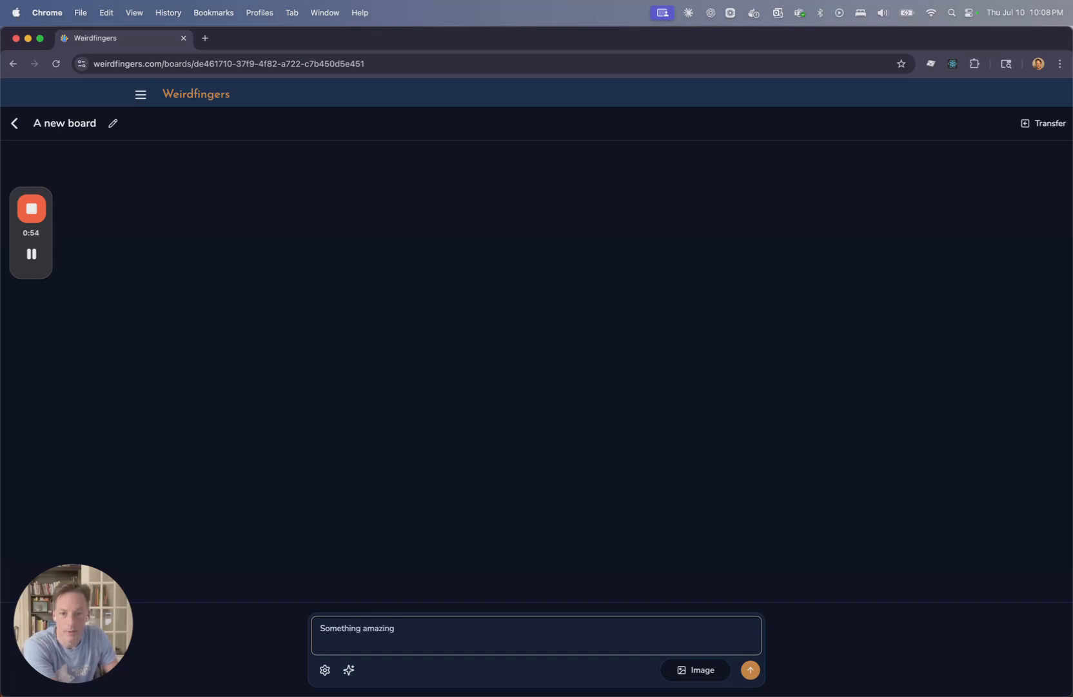
key("Return")
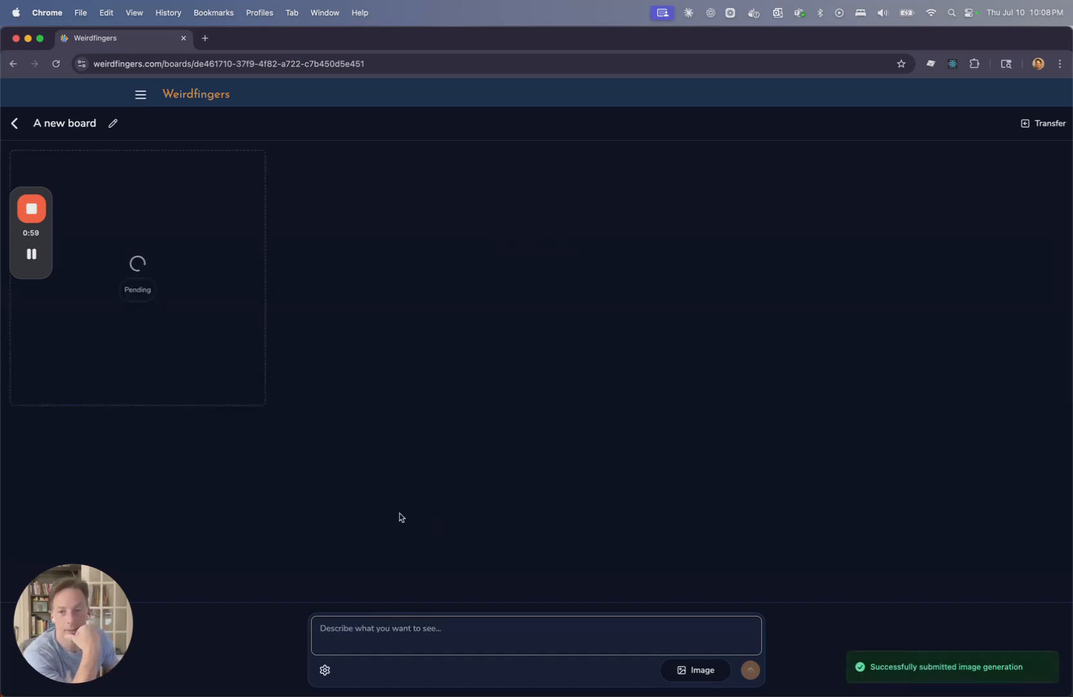
mouse_move(27, 257)
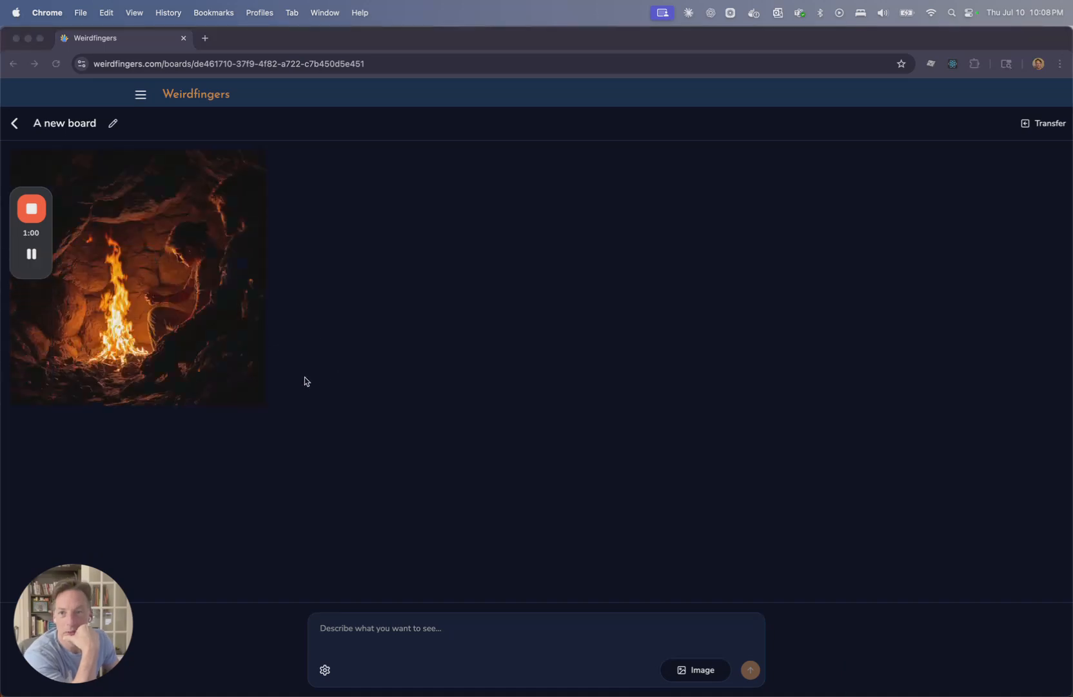
left_click_drag(50, 243, 1058, 229)
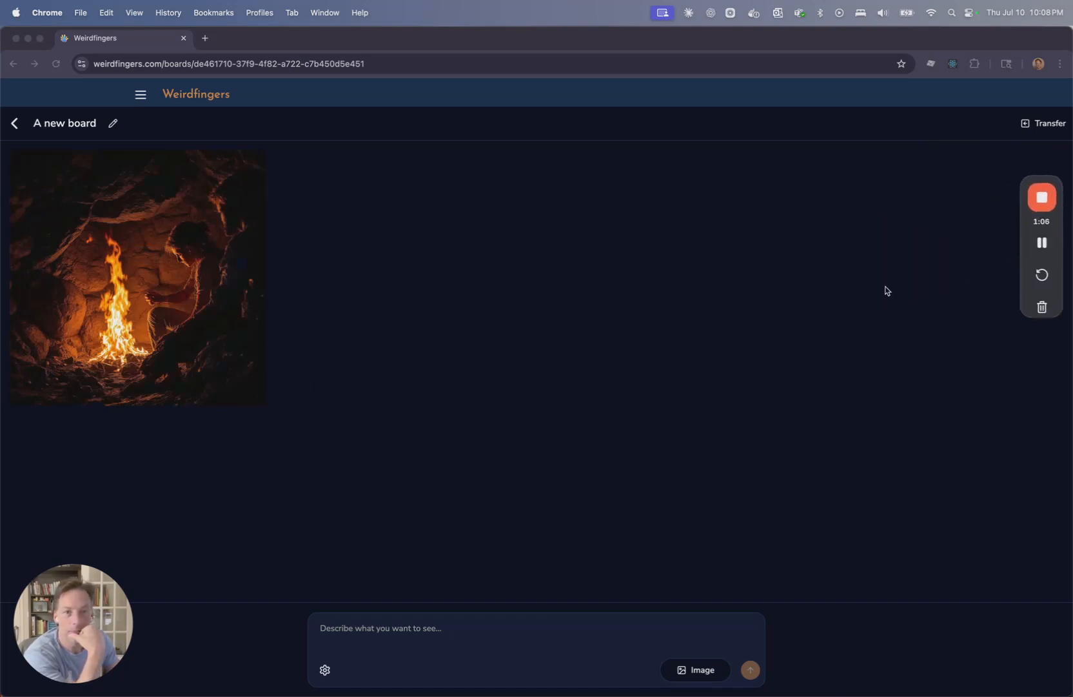
left_click(133, 303)
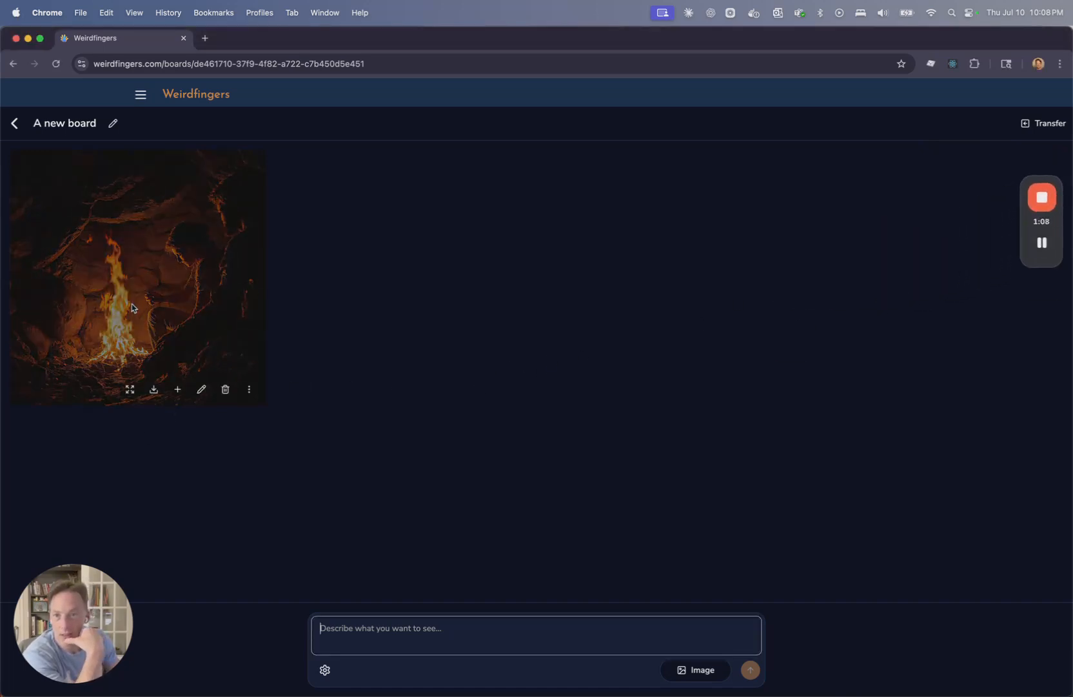
left_click(375, 621)
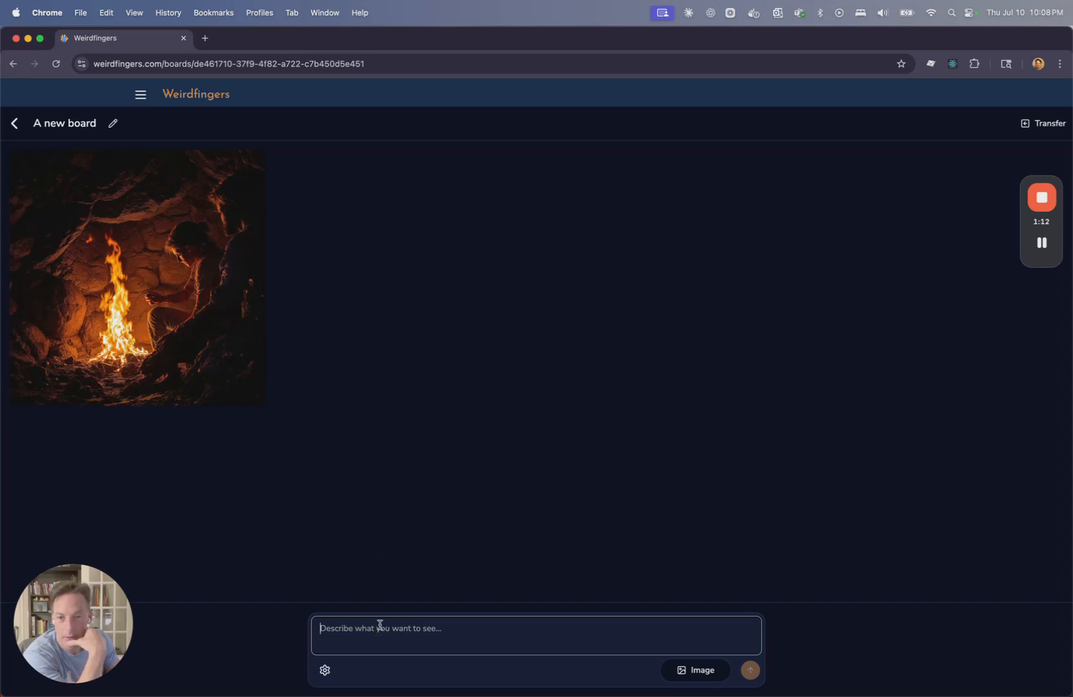
Upload winternitz-poster.jpeg from the Downloads folder to the board and close the generation settings.
left_click(325, 671)
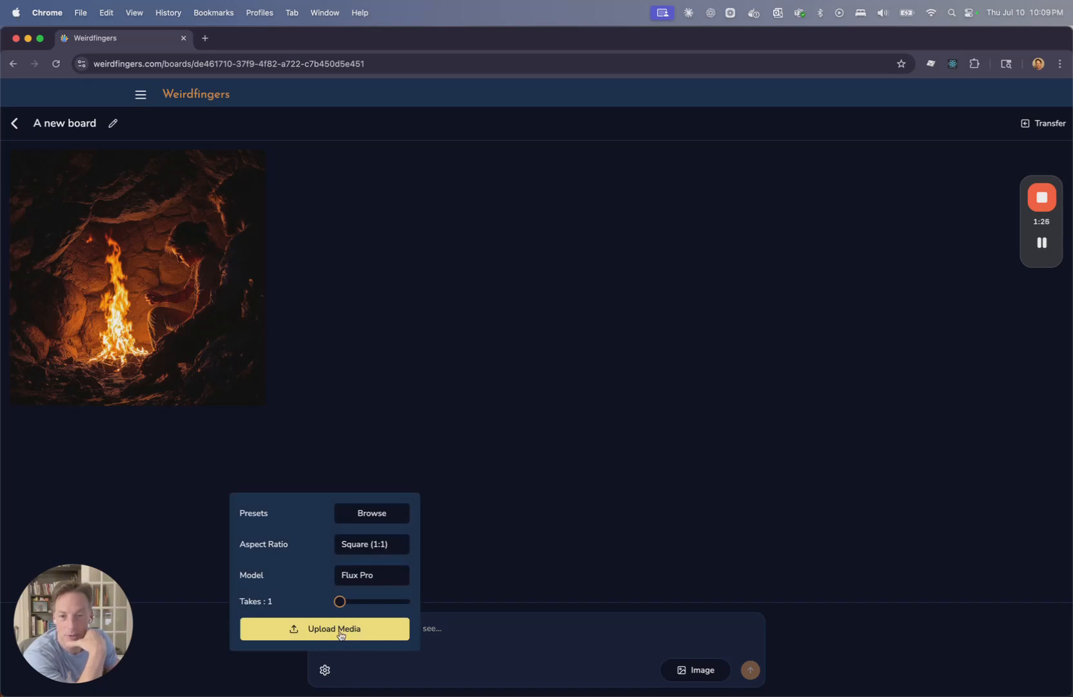
left_click(341, 634)
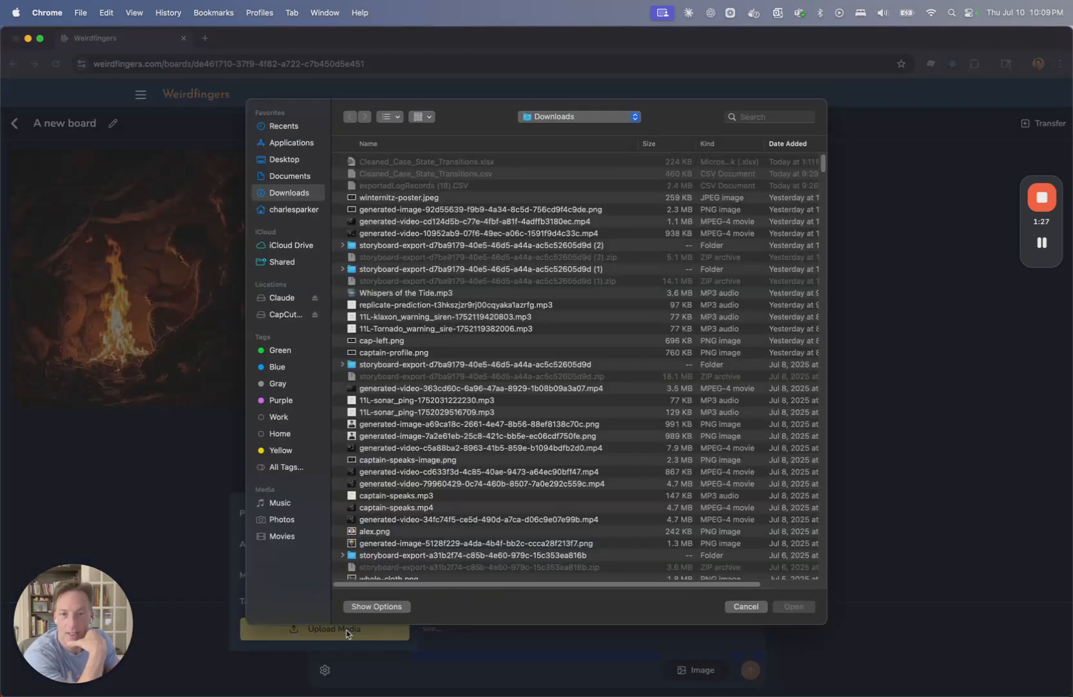
left_click(407, 199)
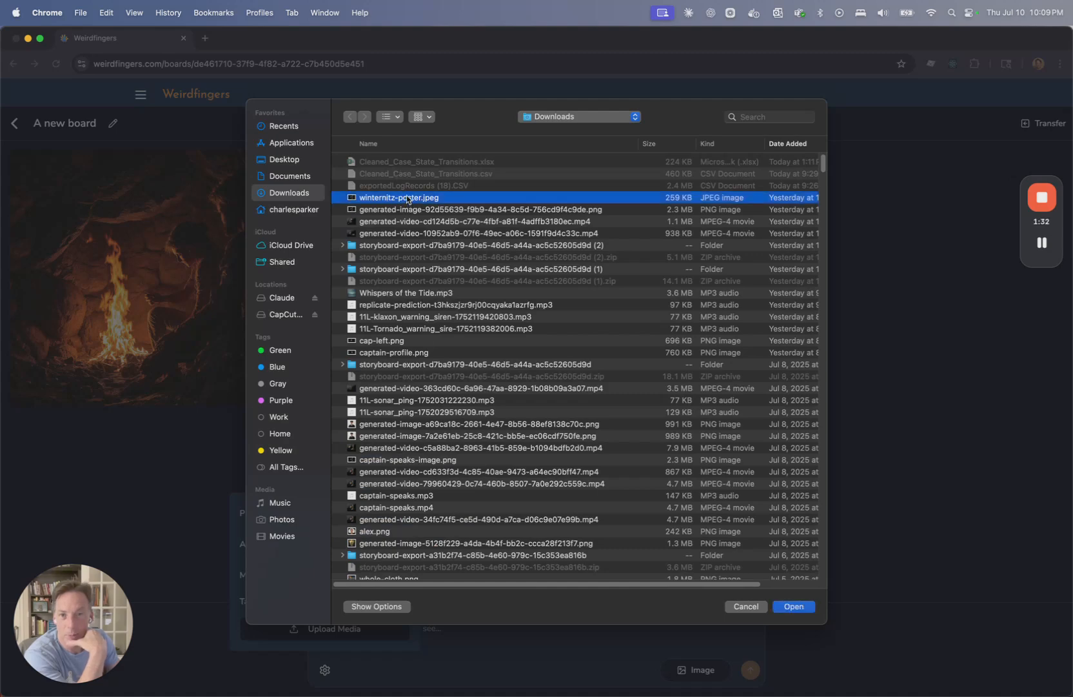
double_click(408, 199)
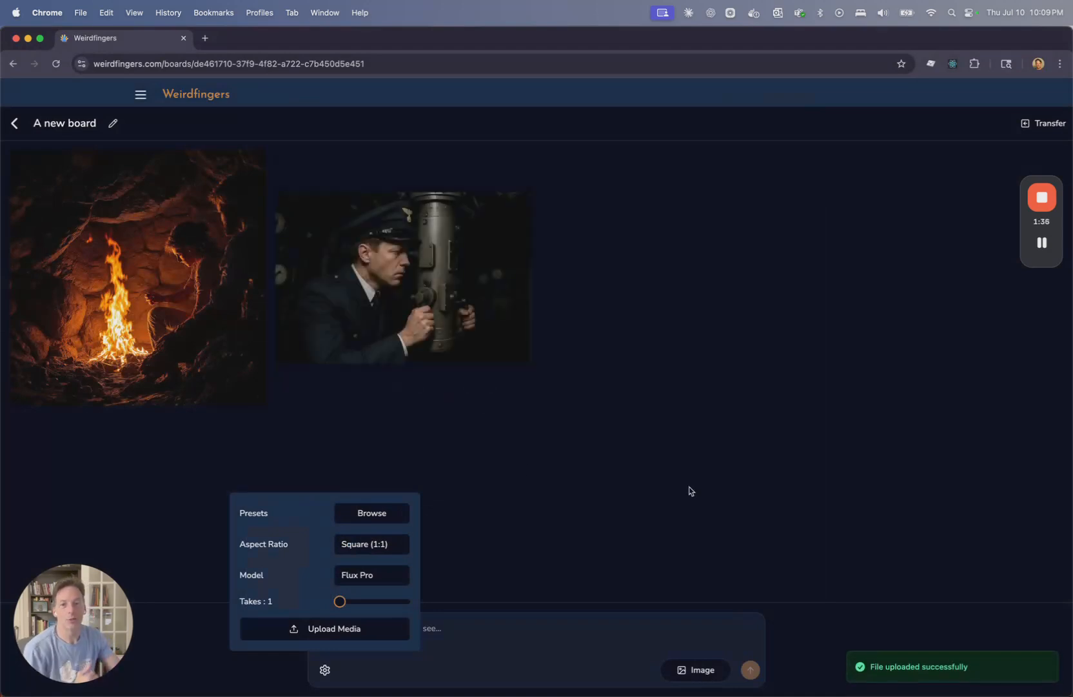
left_click(647, 504)
Use the orange cave fire image as reference and generate a variation with the prompt "make the fire green".
mouse_move(433, 353)
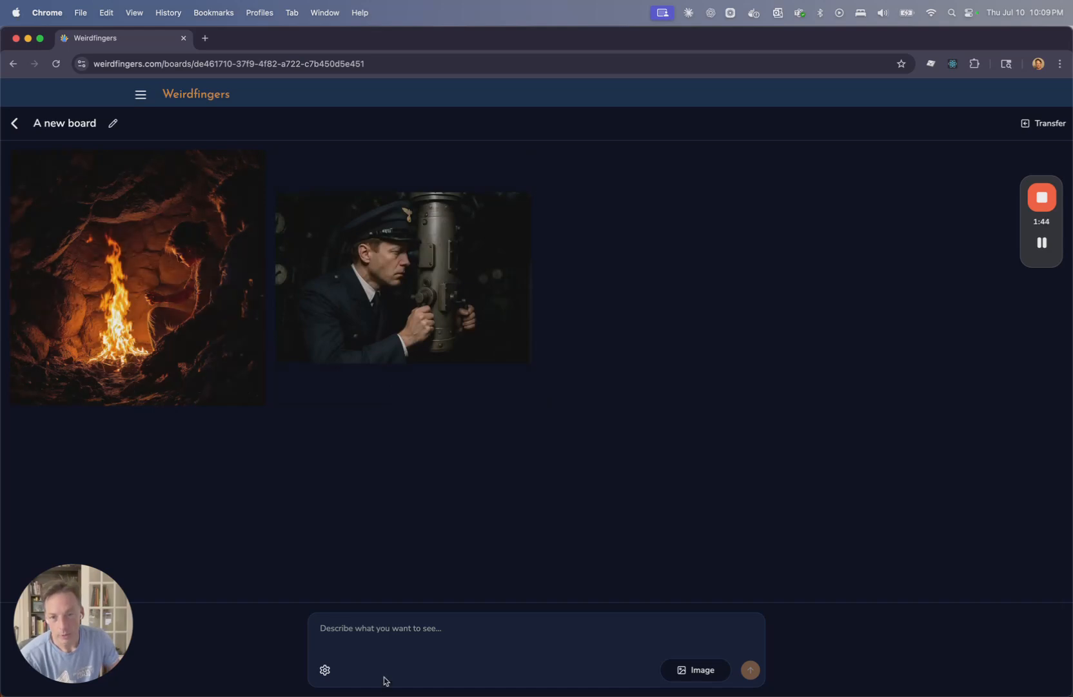
mouse_move(394, 302)
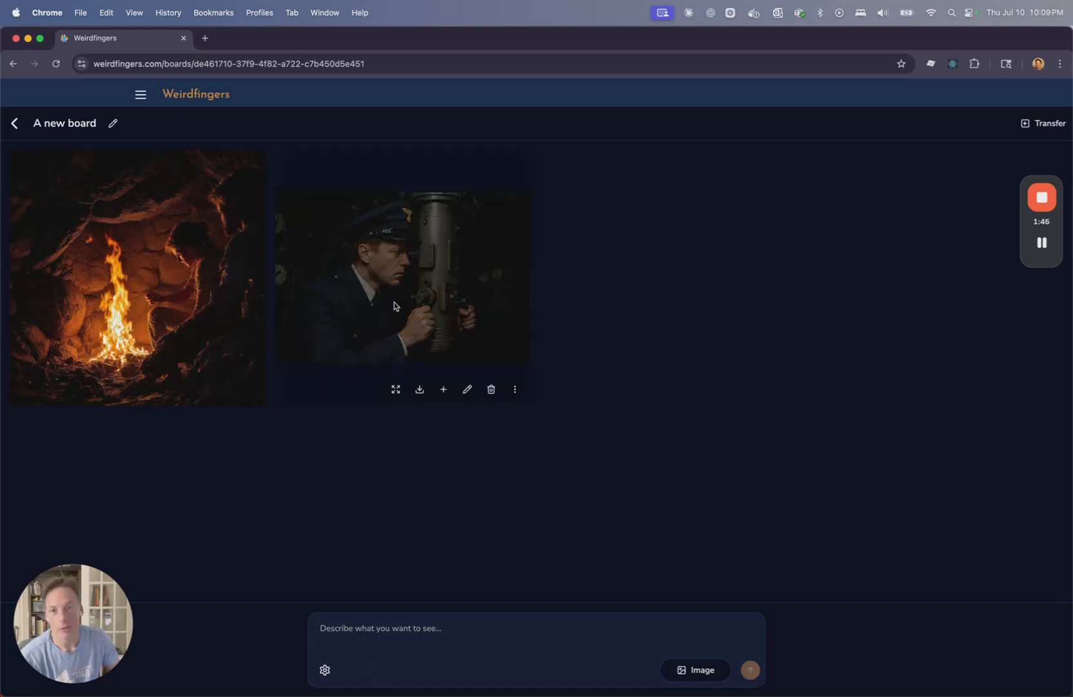
mouse_move(188, 333)
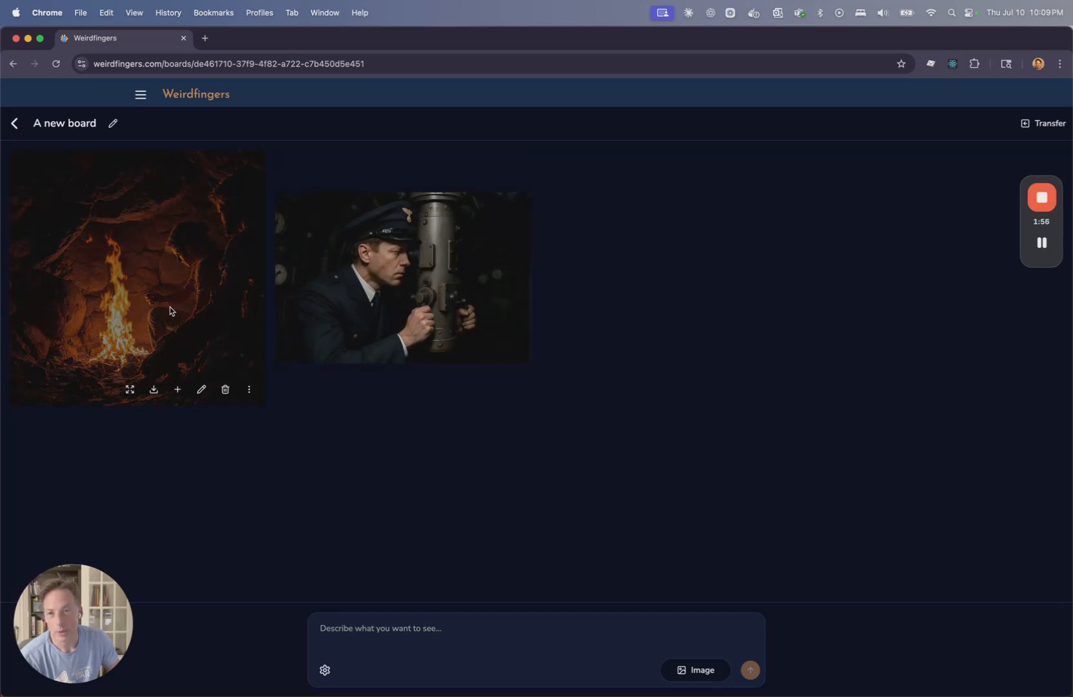
left_click(178, 390)
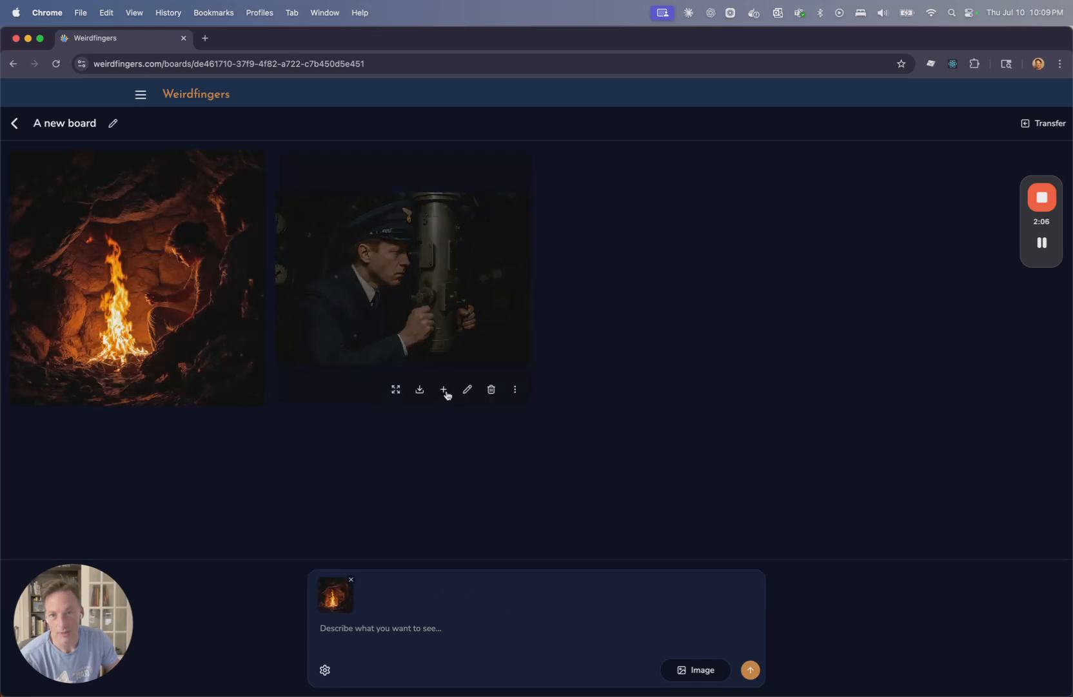
left_click(392, 581)
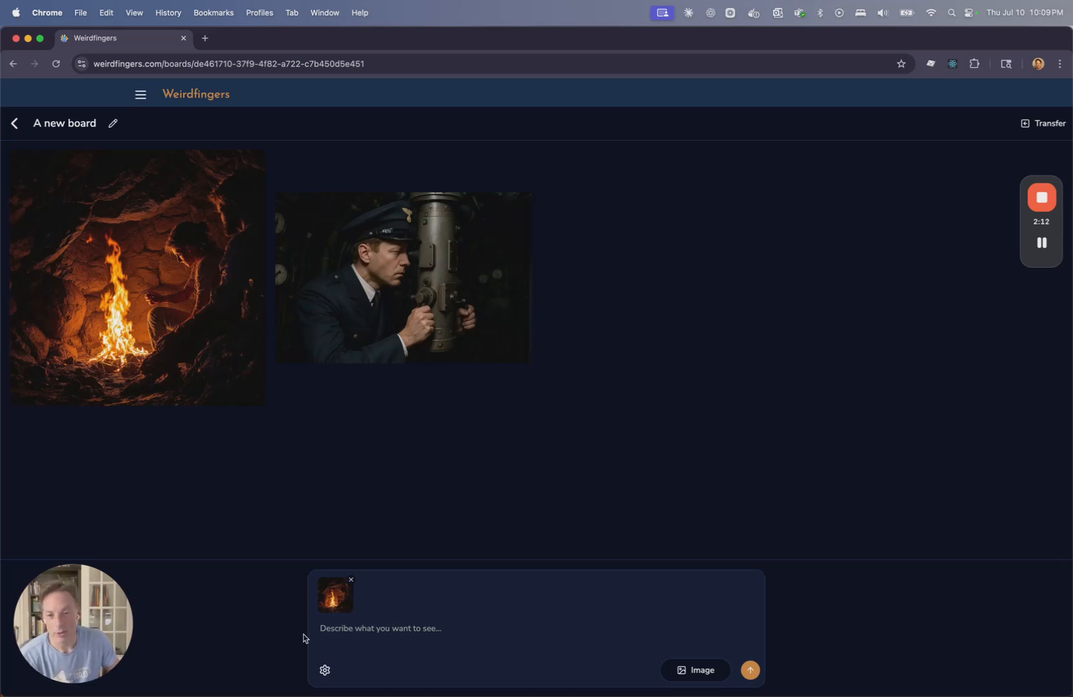
left_click(334, 631)
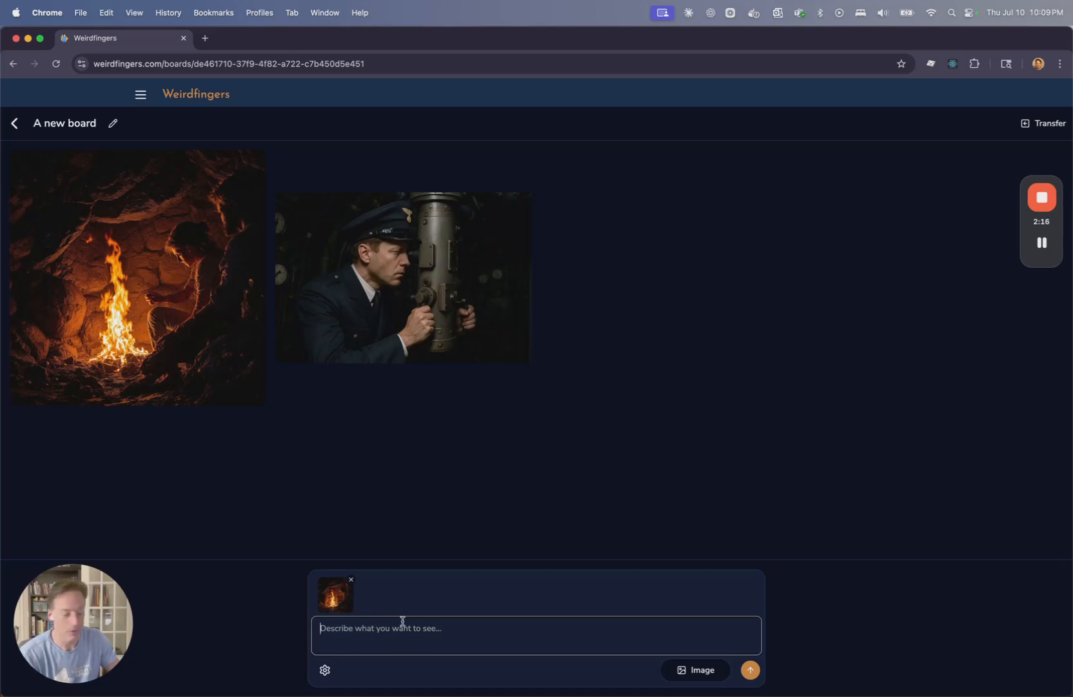
type("make")
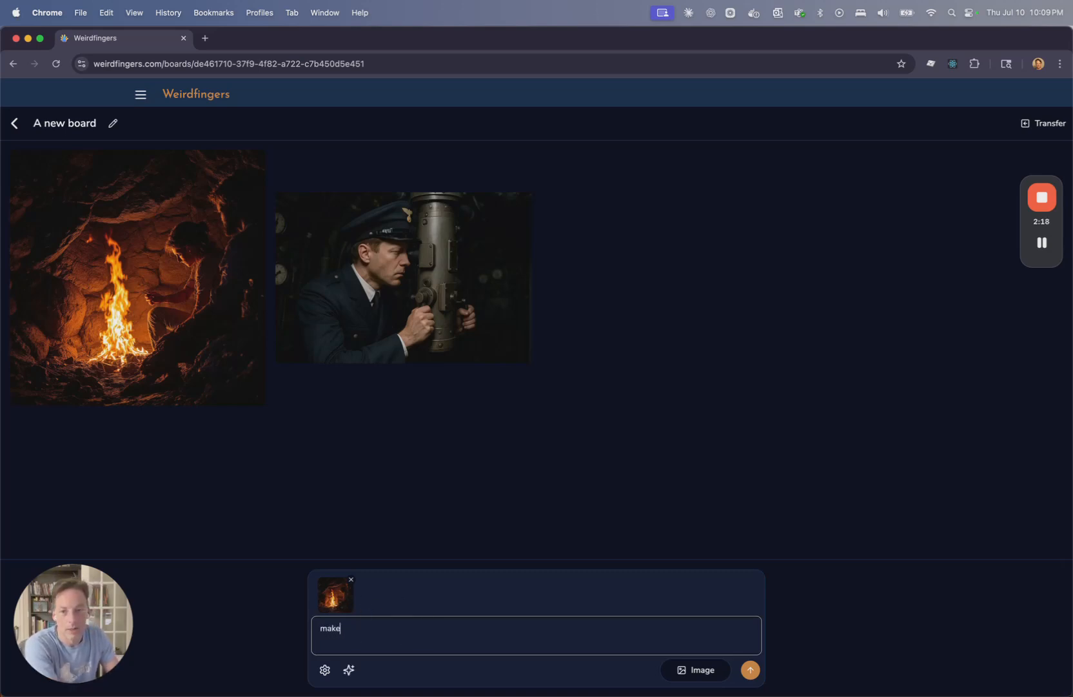
type(" the fire green")
key("Return")
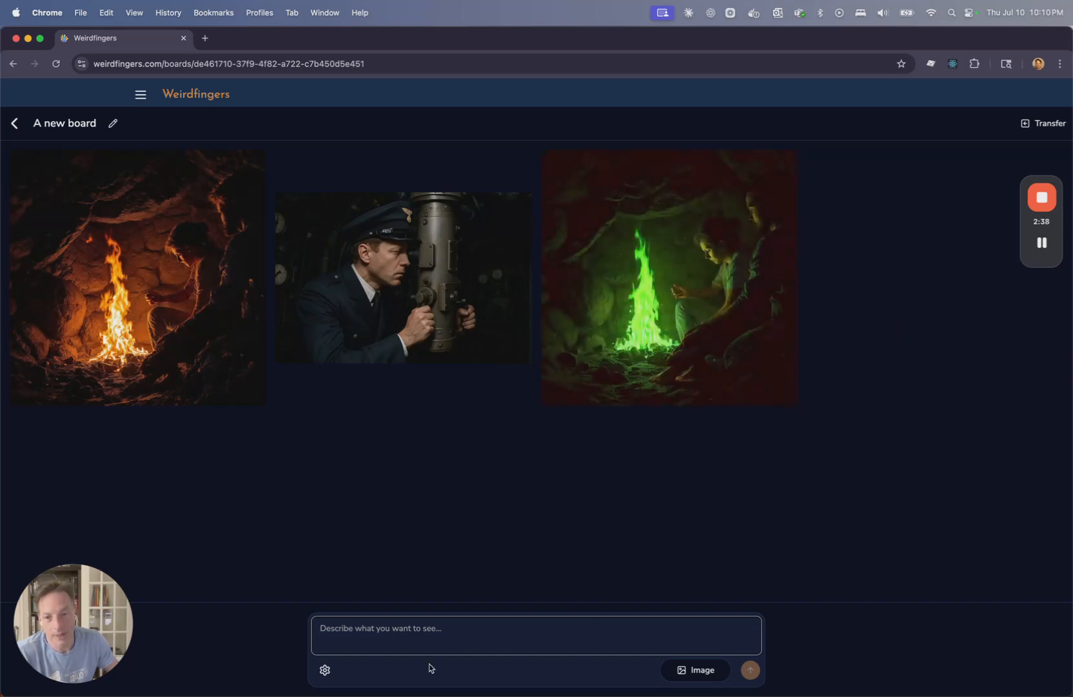
Attach the orange fire image as reference and set the number of takes to 3 in the generation settings.
left_click(325, 669)
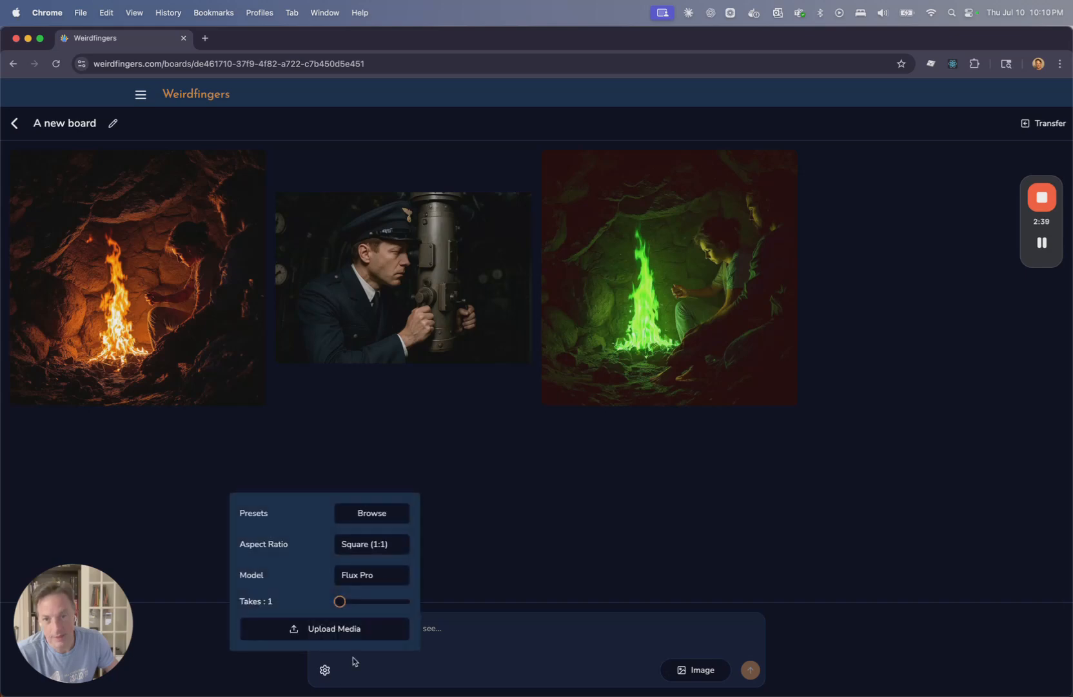
left_click(547, 519)
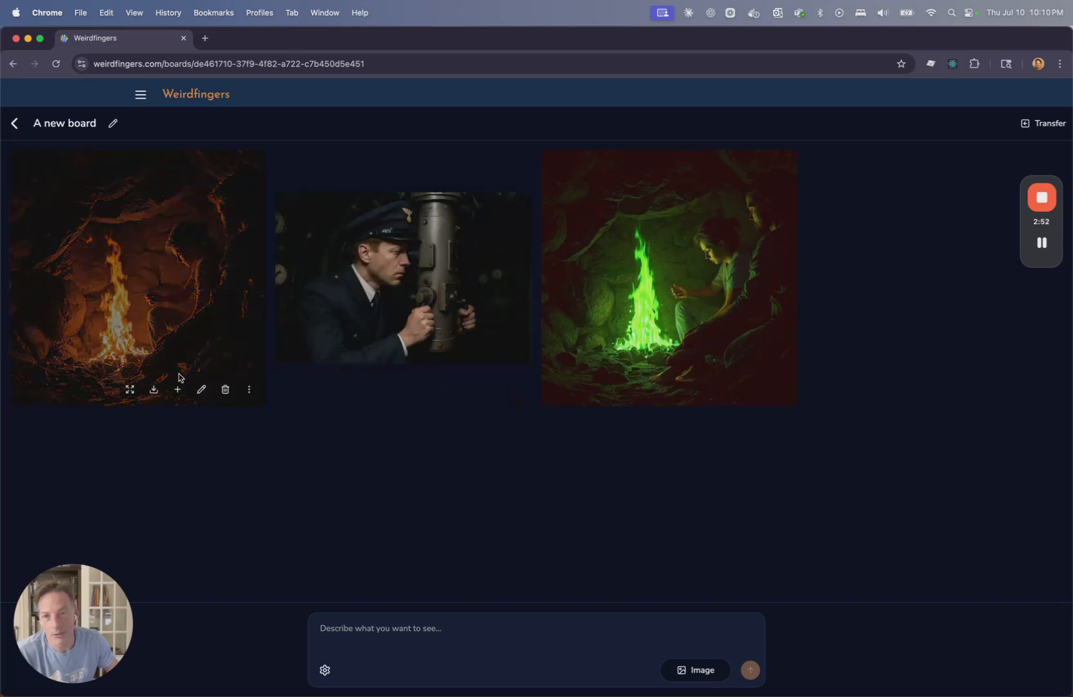
left_click(178, 390)
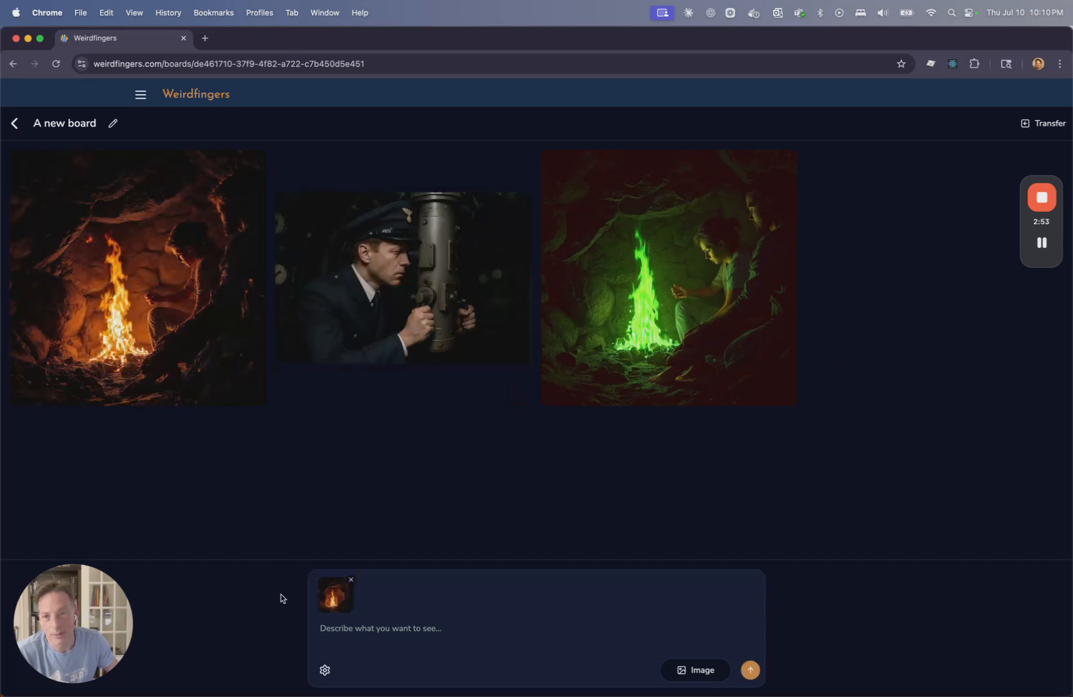
left_click(325, 671)
left_click_drag(337, 603, 380, 605)
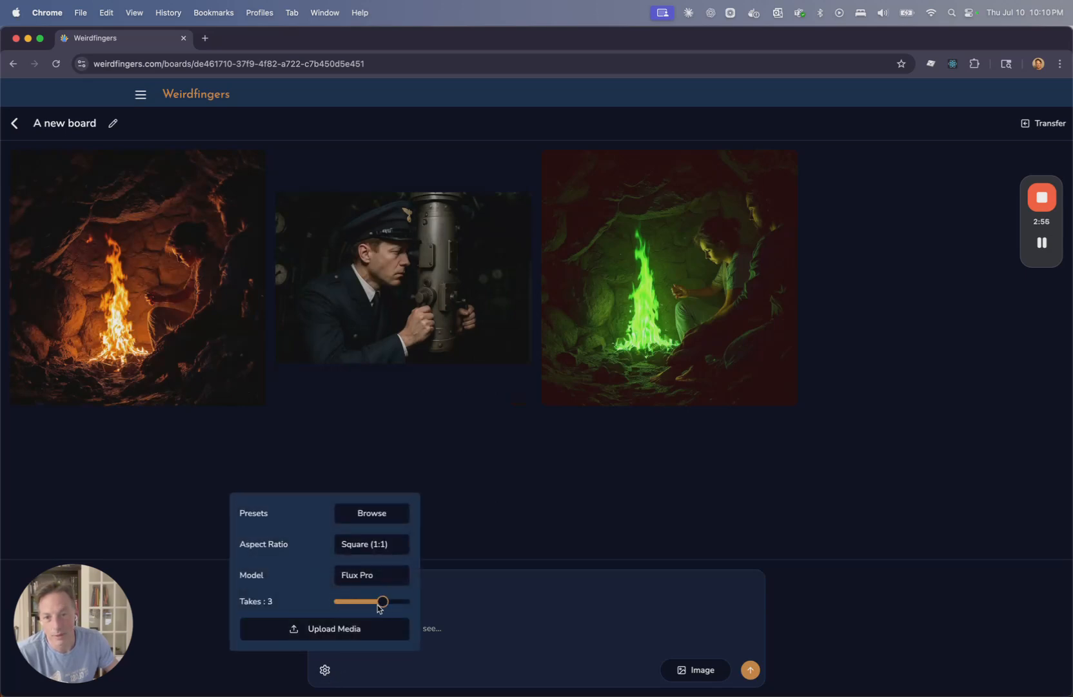
left_click(529, 619)
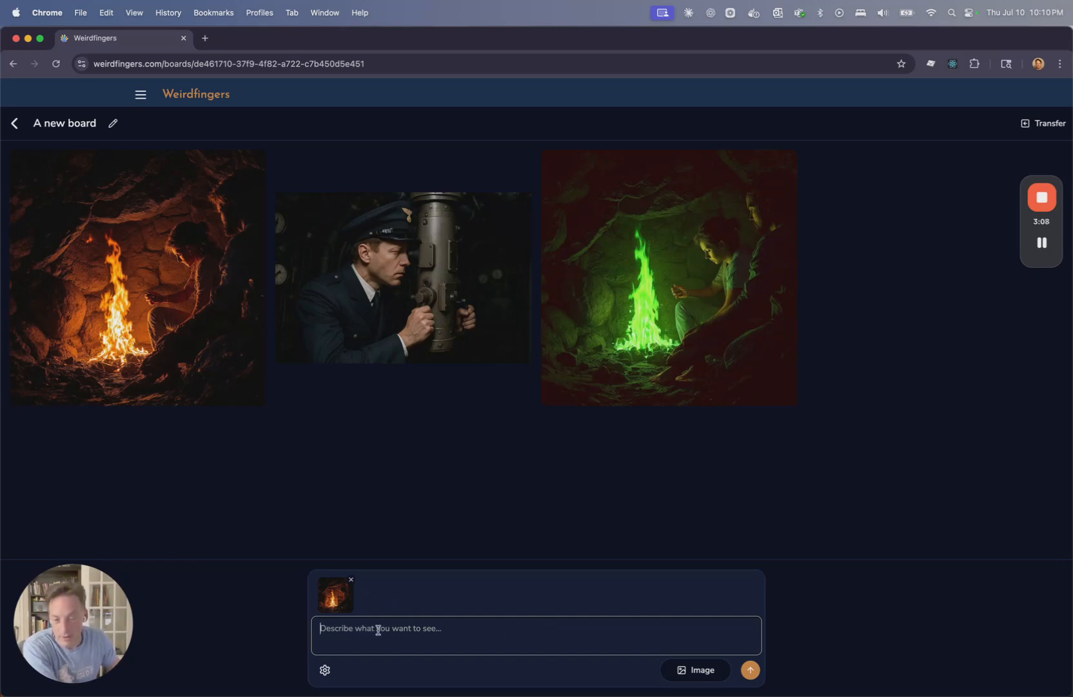
Clear the attached reference, reload the green fire image's prompt and reference, and generate 3 takes of "make the fire green".
left_click(351, 580)
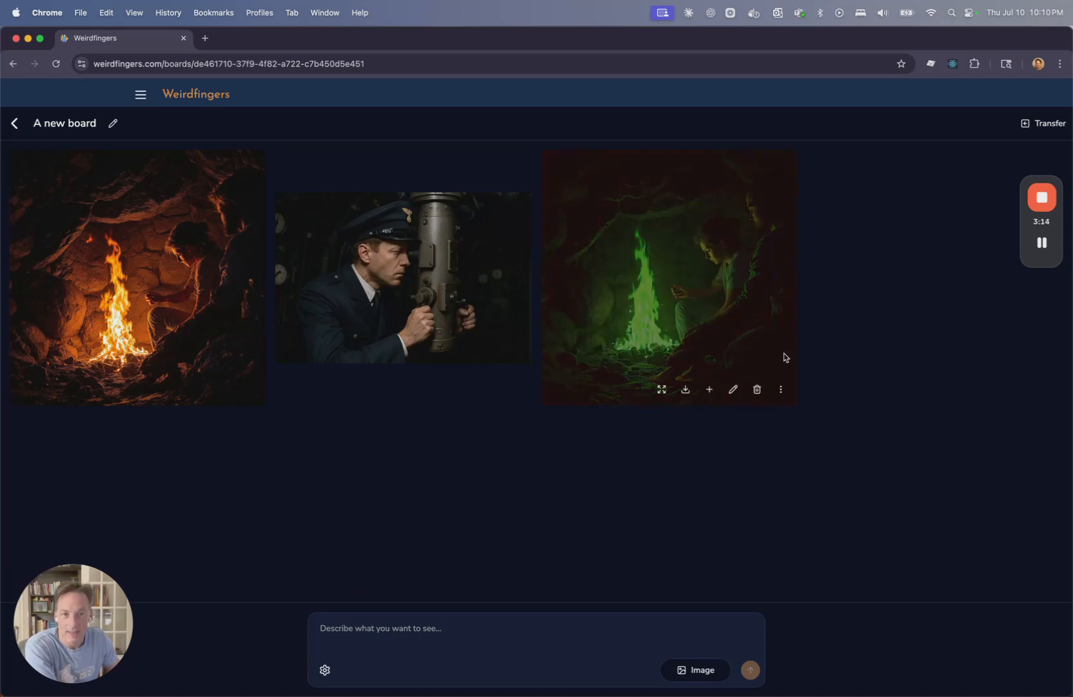
mouse_move(750, 330)
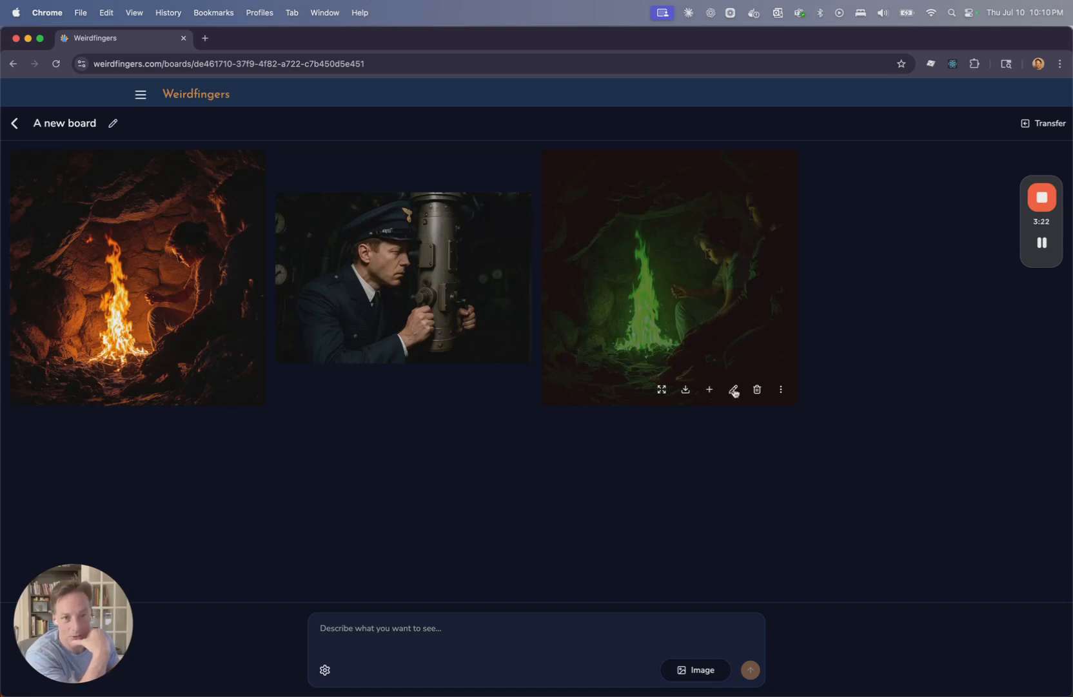
left_click(734, 390)
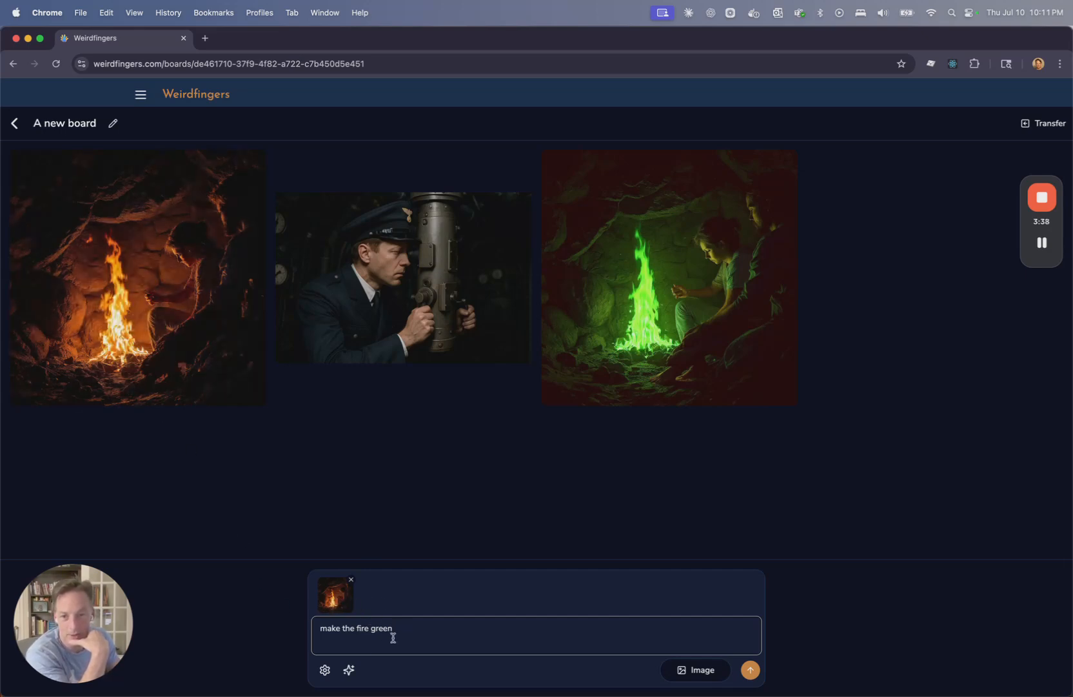
left_click(325, 669)
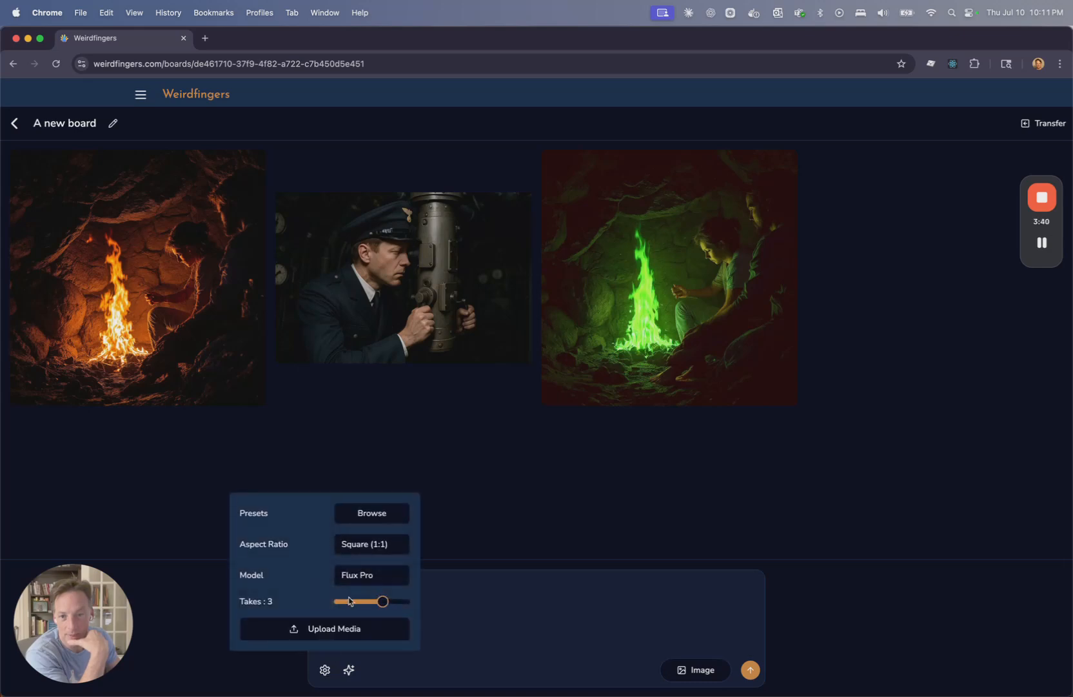
left_click(495, 590)
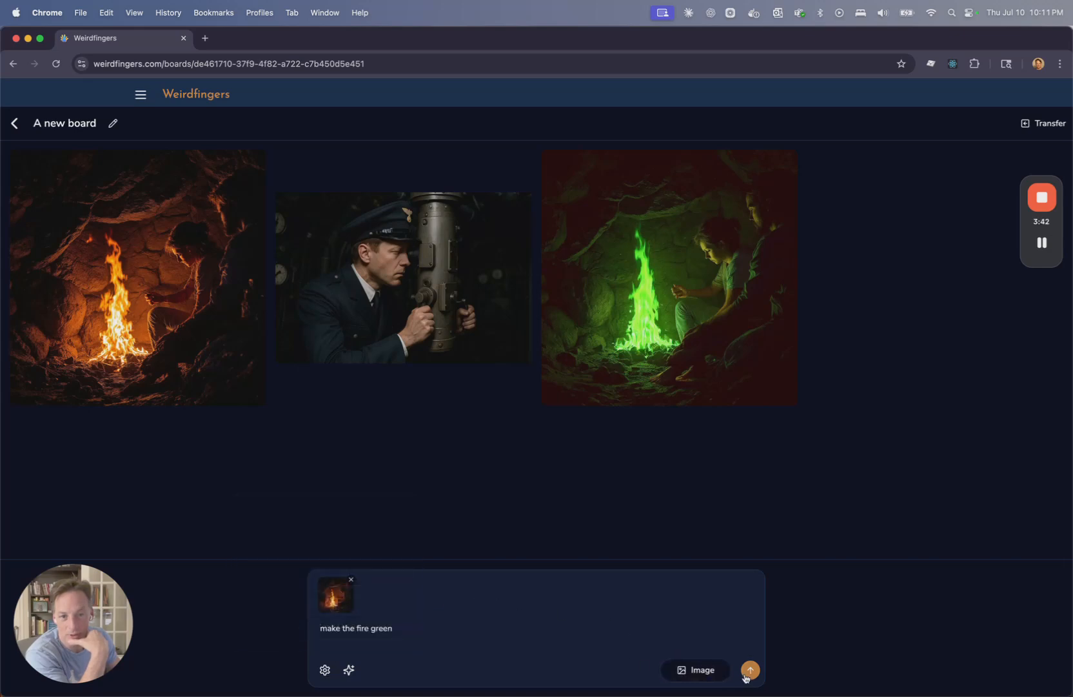
left_click(749, 672)
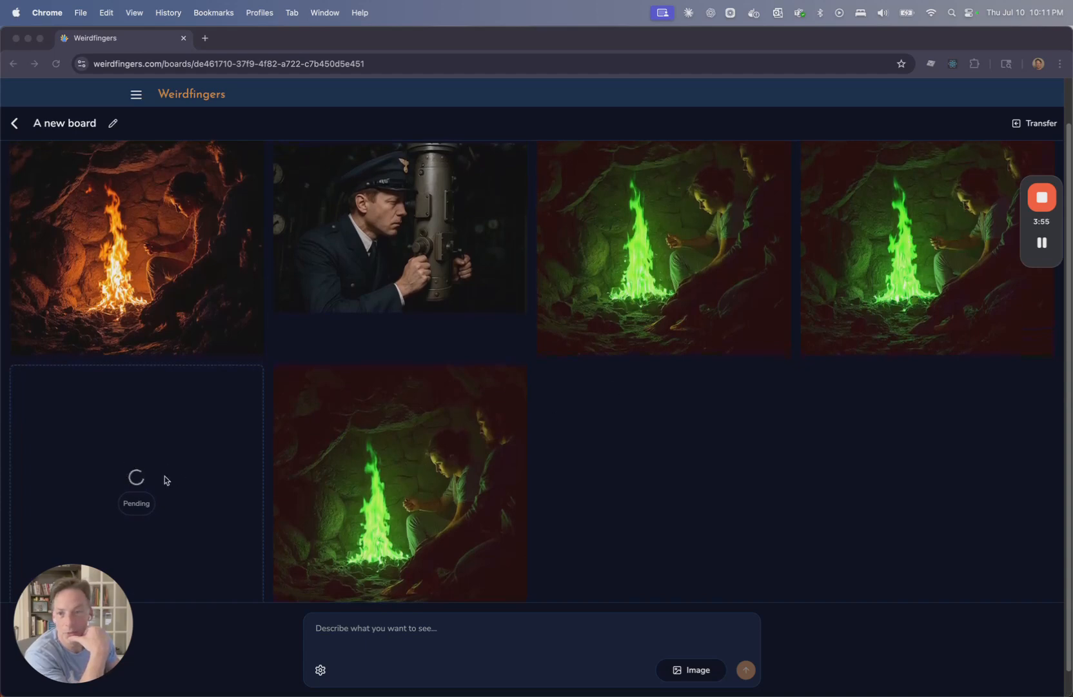
Check the generation status of the pending green fire take.
left_click(600, 465)
scroll(599, 465, "down", 1)
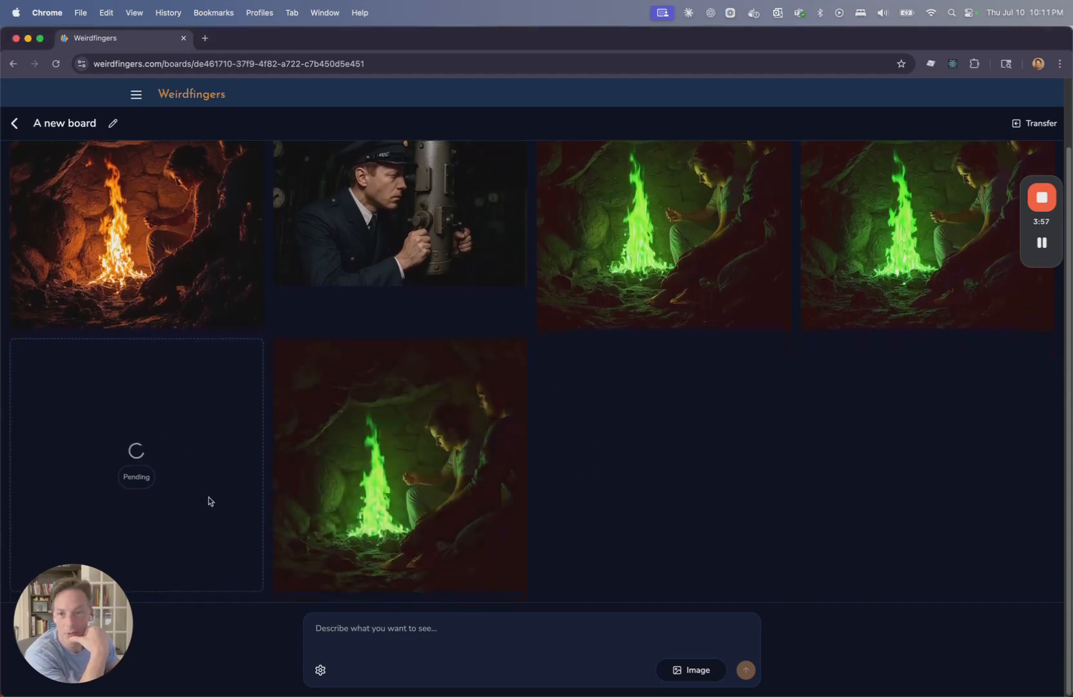
left_click(143, 481)
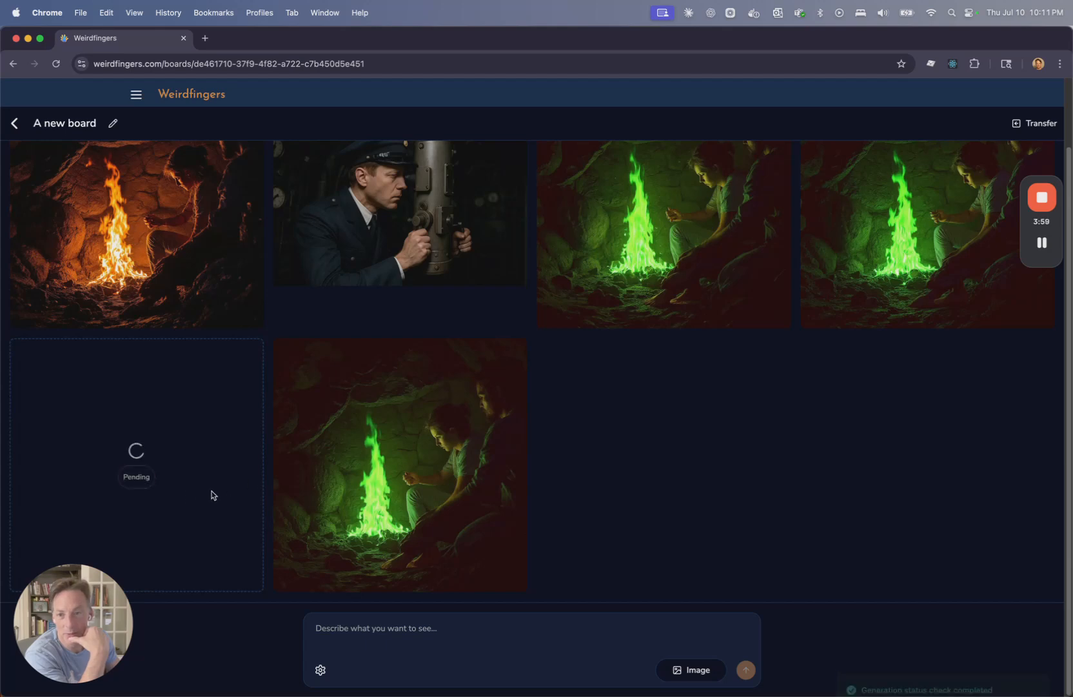
View the last green fire take in the second row enlarged, close the preview and download that image.
mouse_move(345, 488)
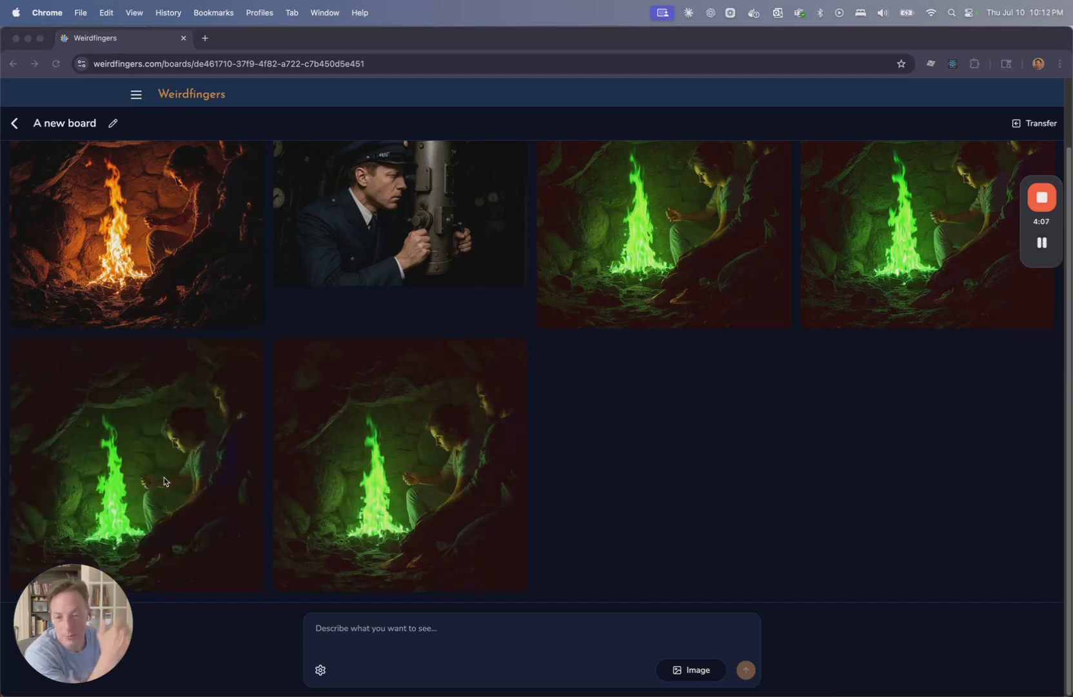
left_click(171, 471)
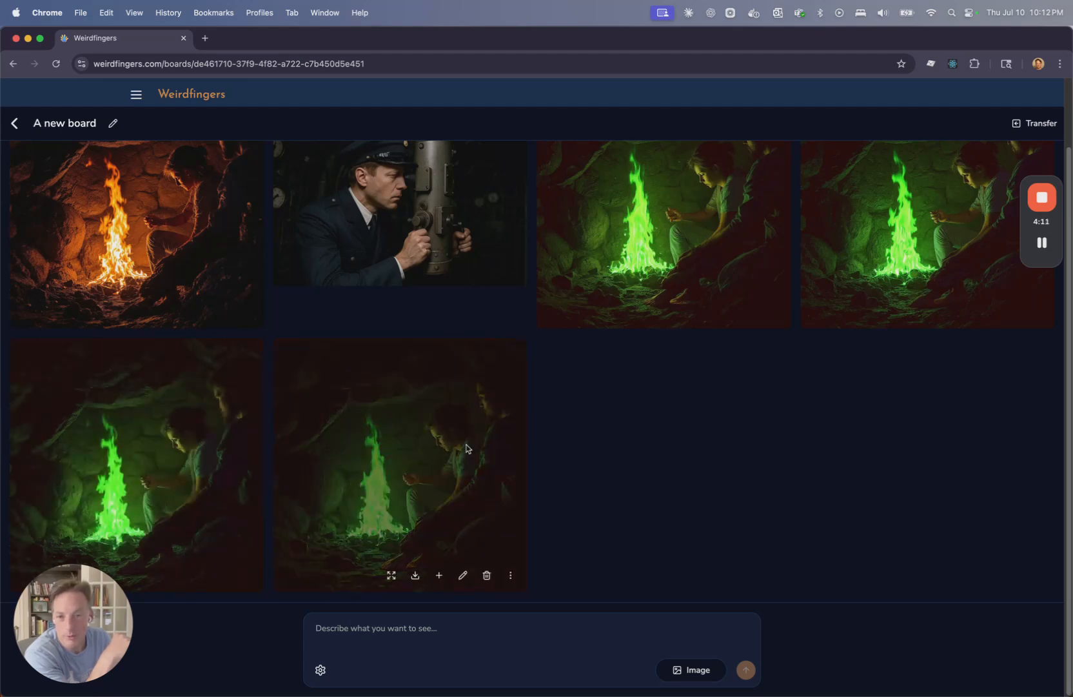
left_click(391, 576)
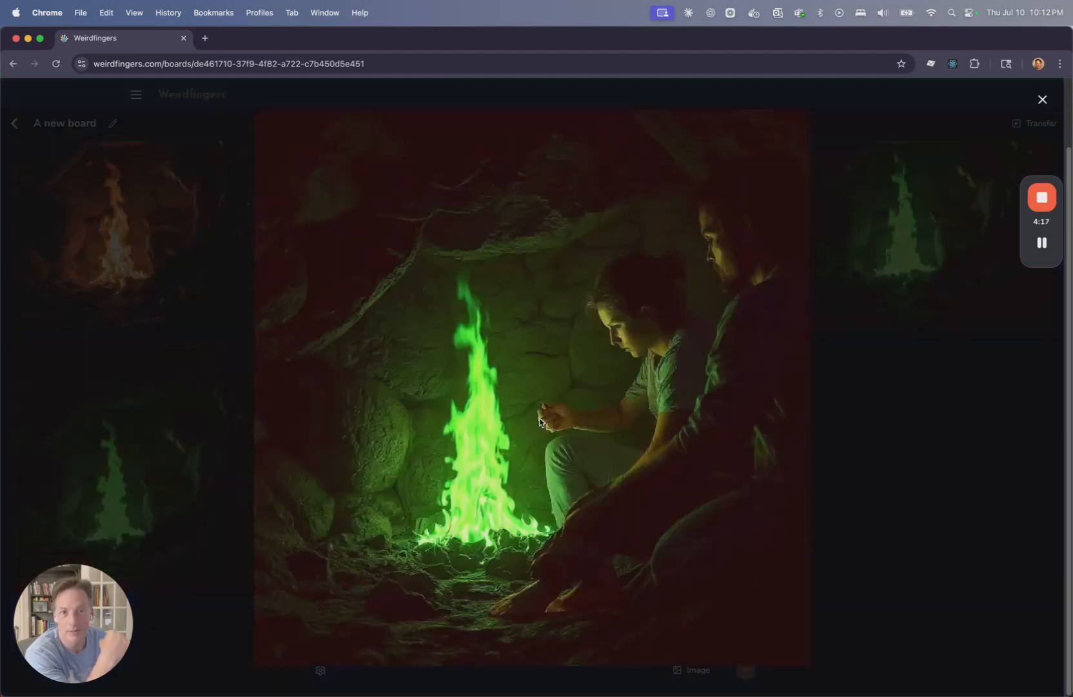
left_click(889, 418)
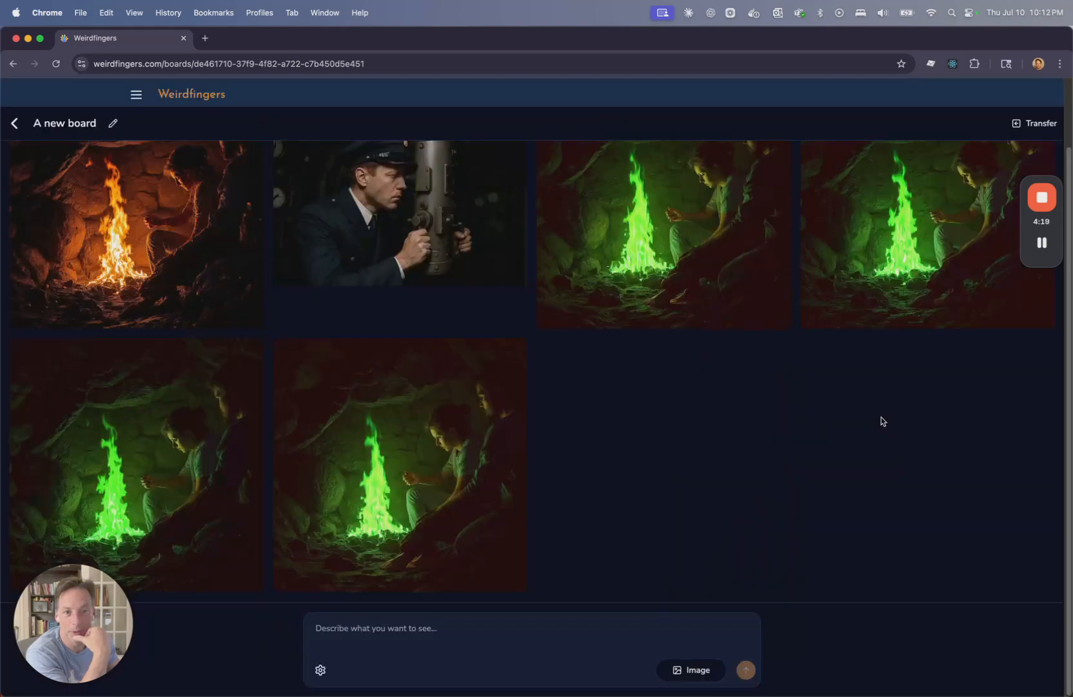
mouse_move(440, 548)
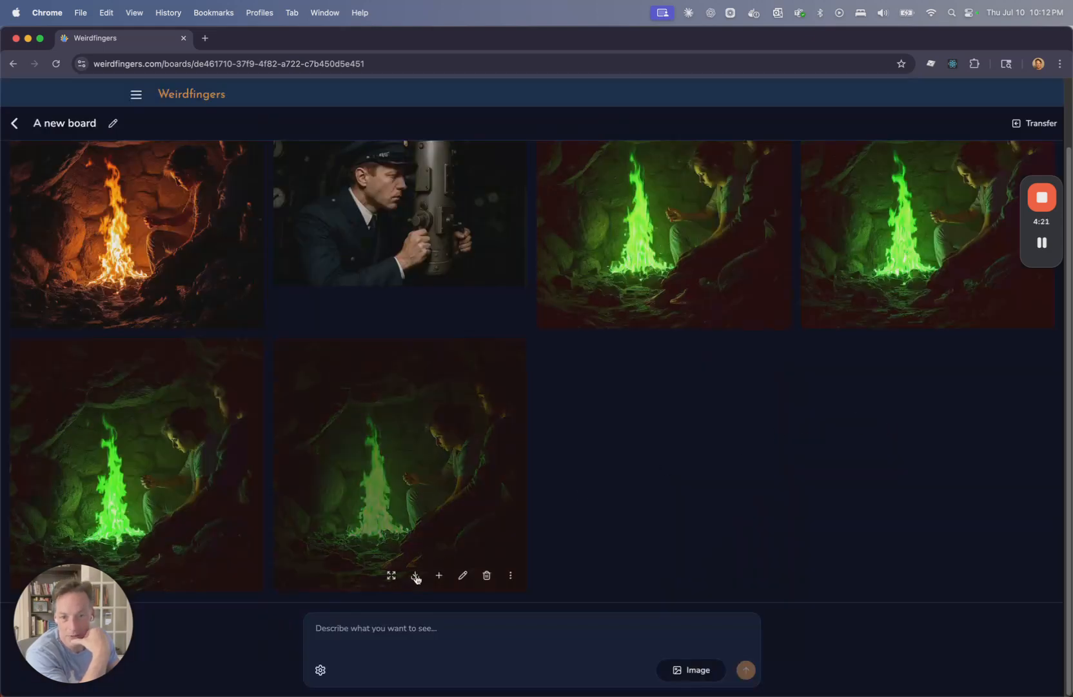
left_click(417, 576)
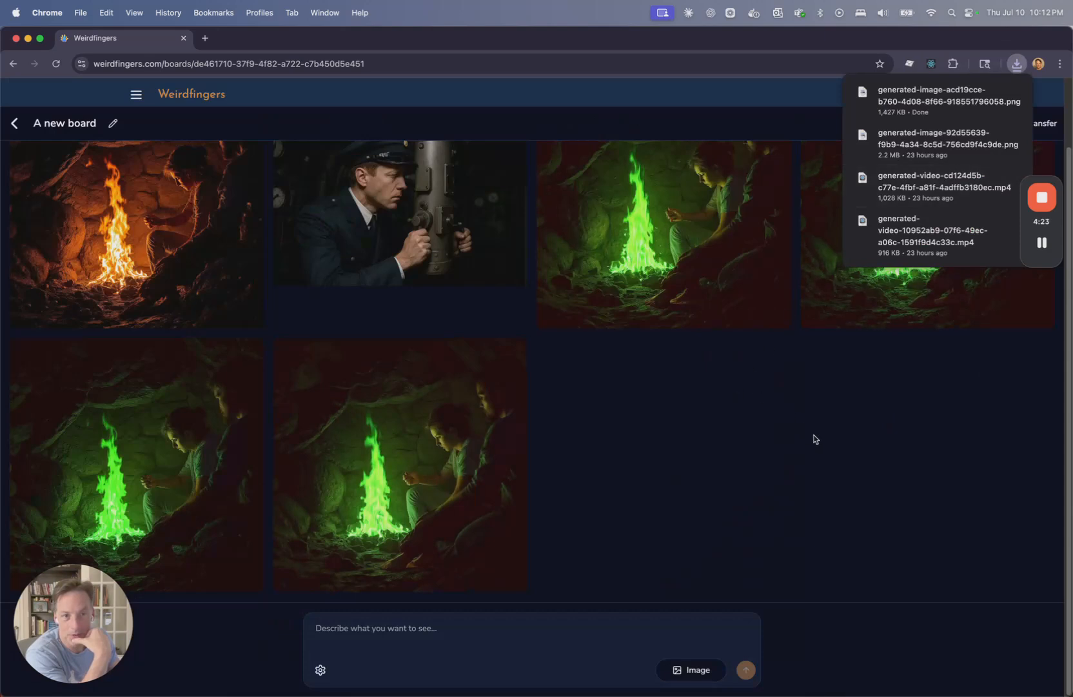
Attach the last green fire take as reference, replacing it with that take's original prompt and reference image.
mouse_move(463, 501)
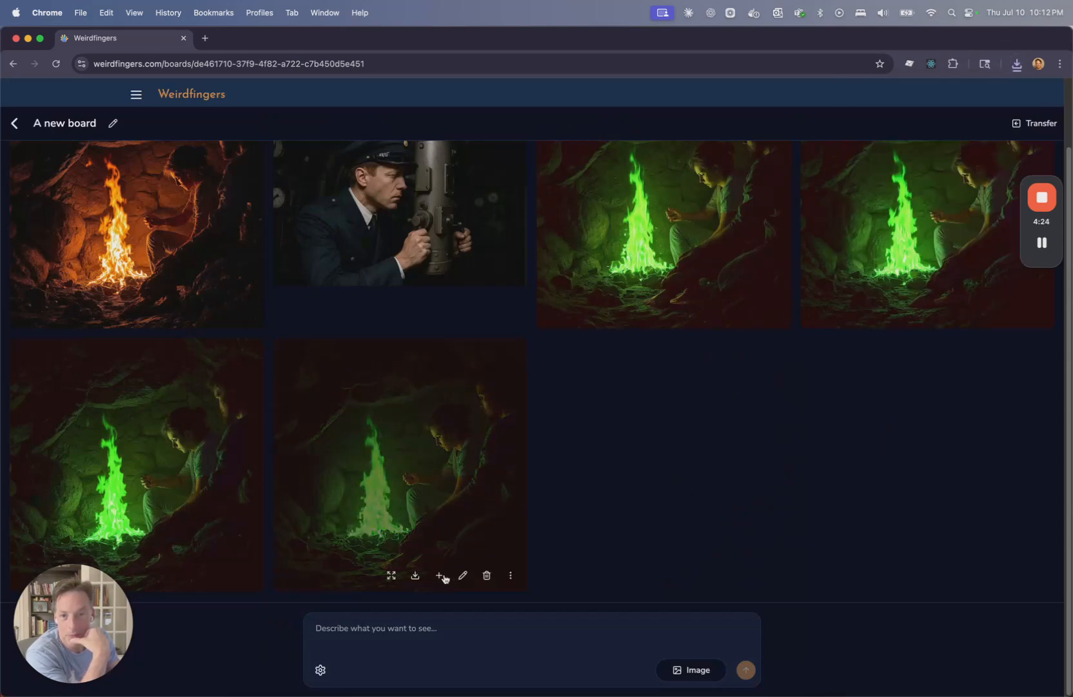
left_click(440, 575)
mouse_move(424, 508)
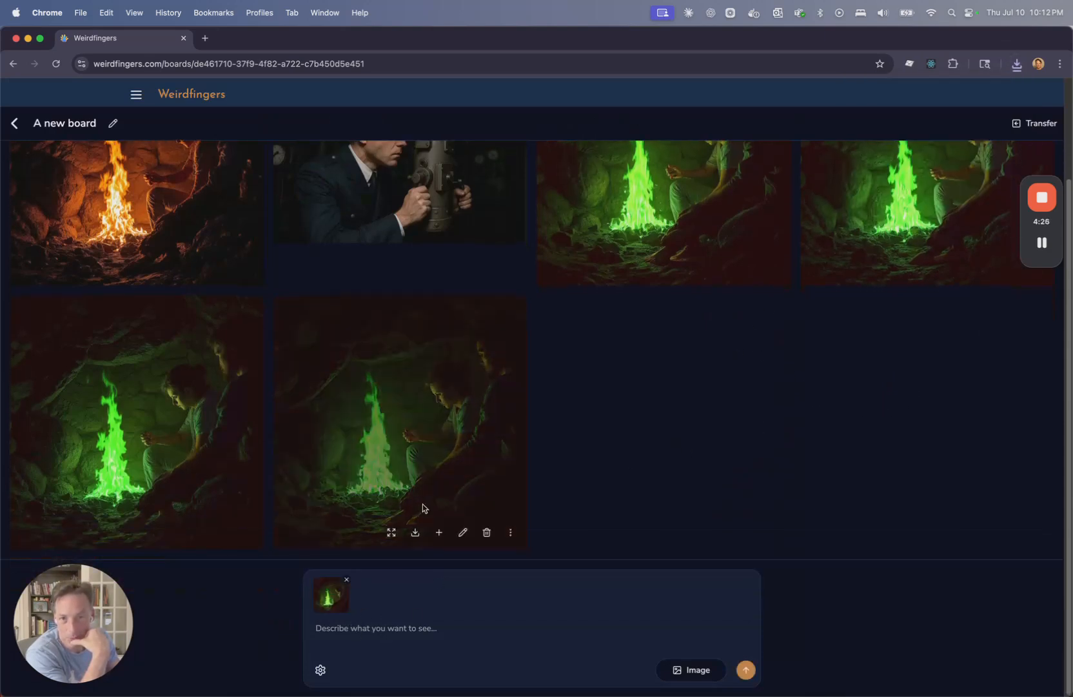
left_click(464, 533)
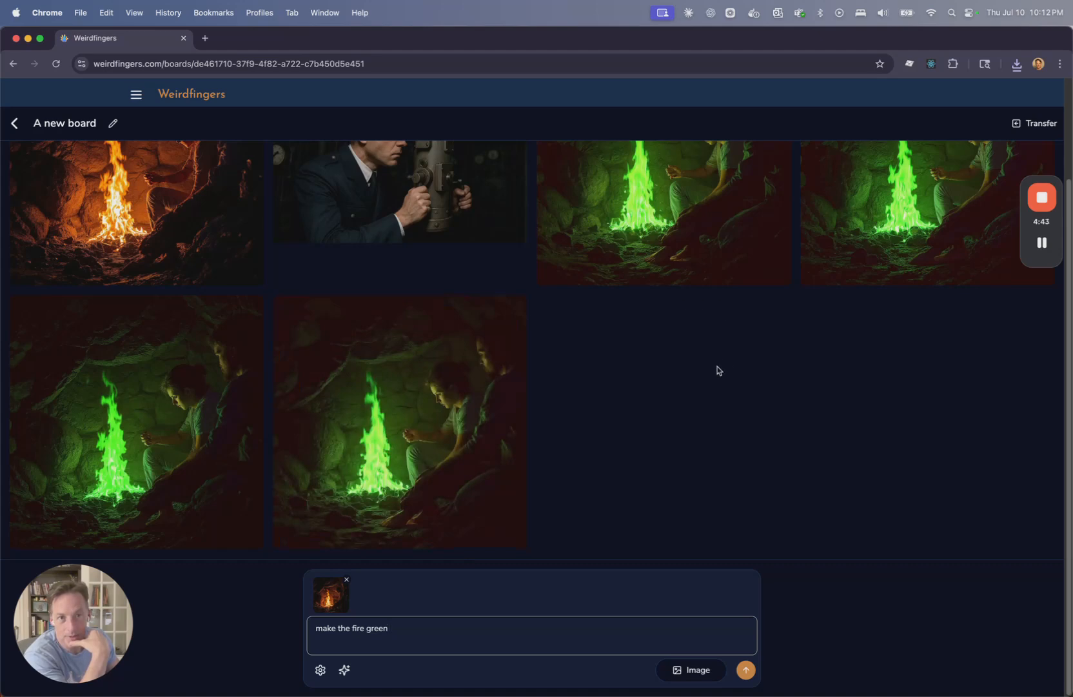
Delete three of the green fire takes so that only one green fire image is kept on the board.
scroll(716, 369, "up", 3)
scroll(709, 372, "down", 3)
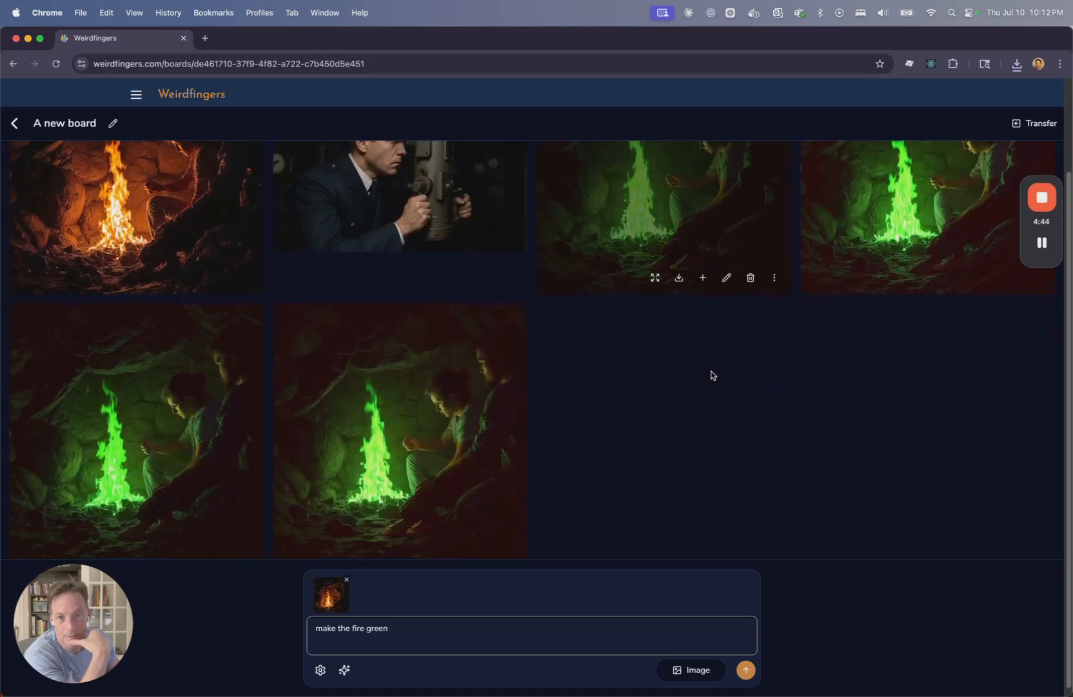
left_click(752, 279)
left_click(750, 278)
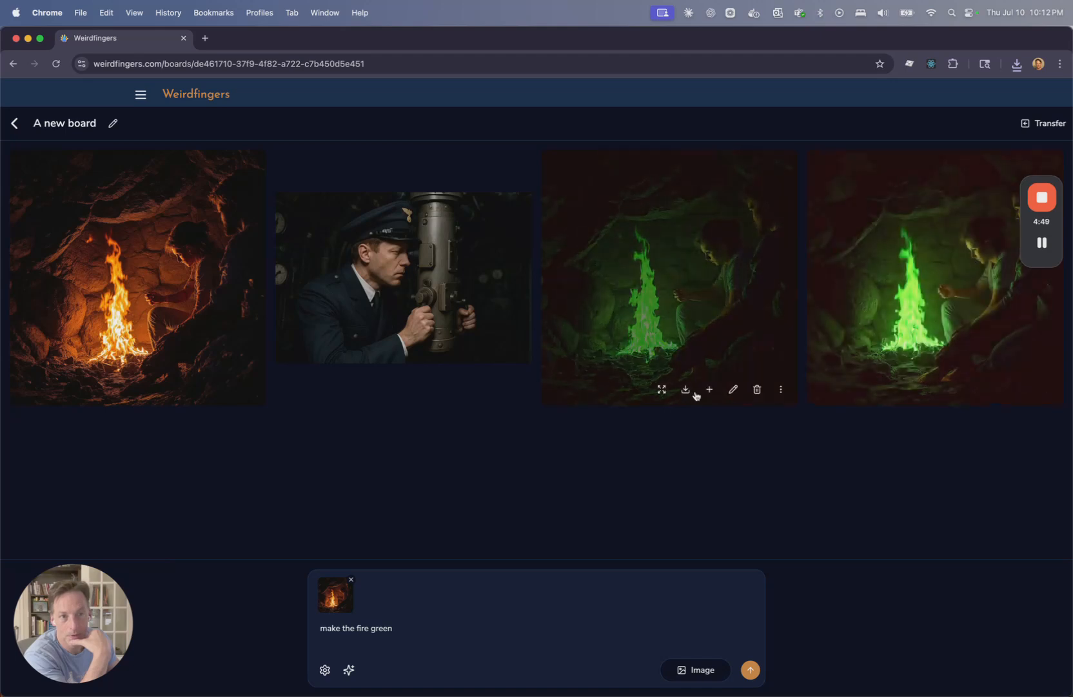
left_click(758, 390)
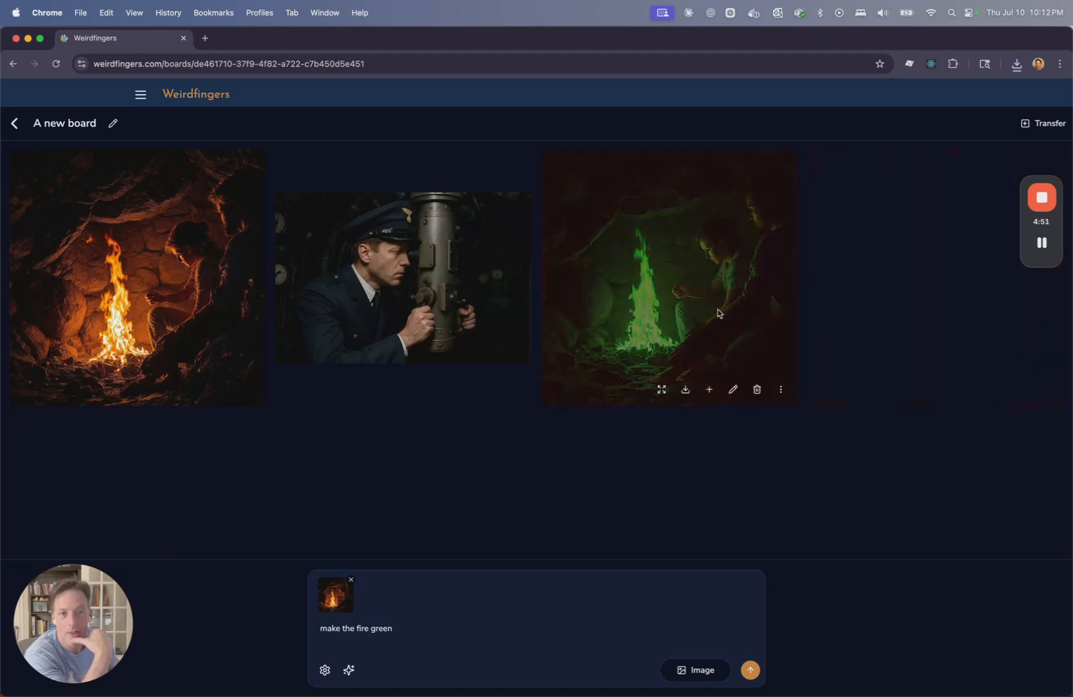
Set the remaining green fire image as the board's poster image, check it in the boards overview and reopen "A new board".
left_click(781, 389)
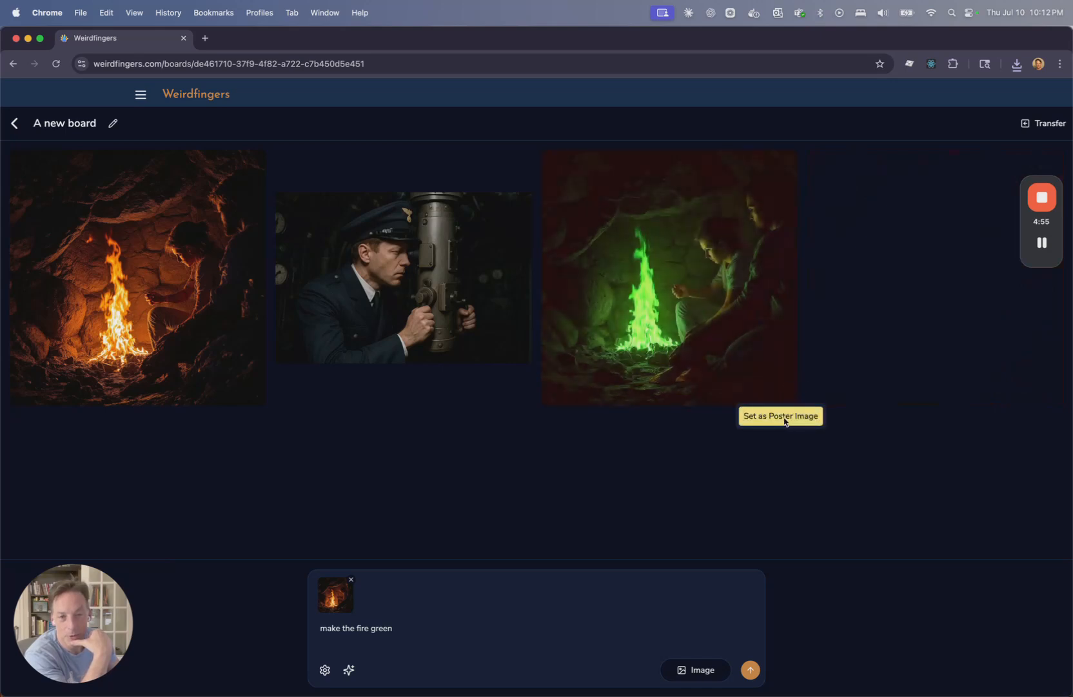
left_click(782, 418)
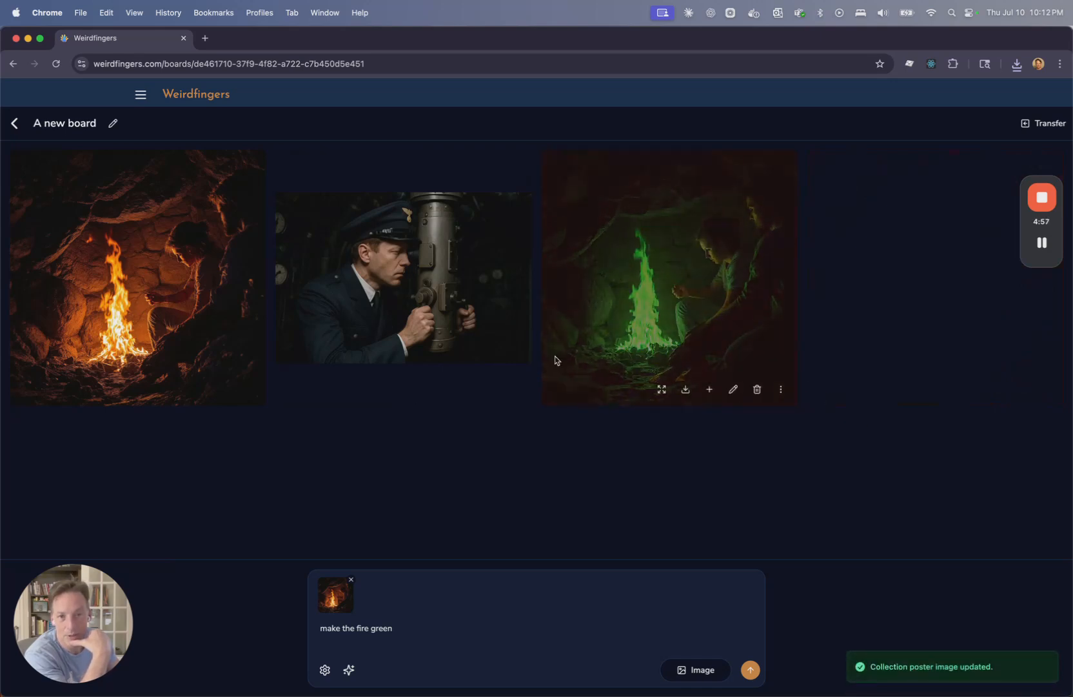
left_click(14, 122)
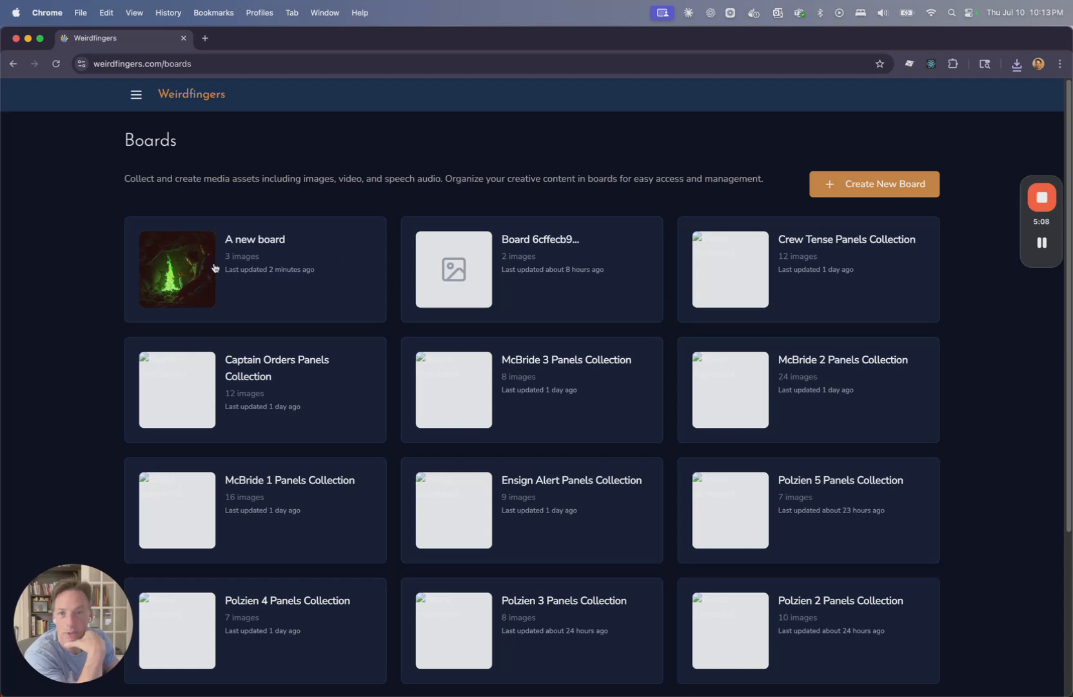
left_click(250, 268)
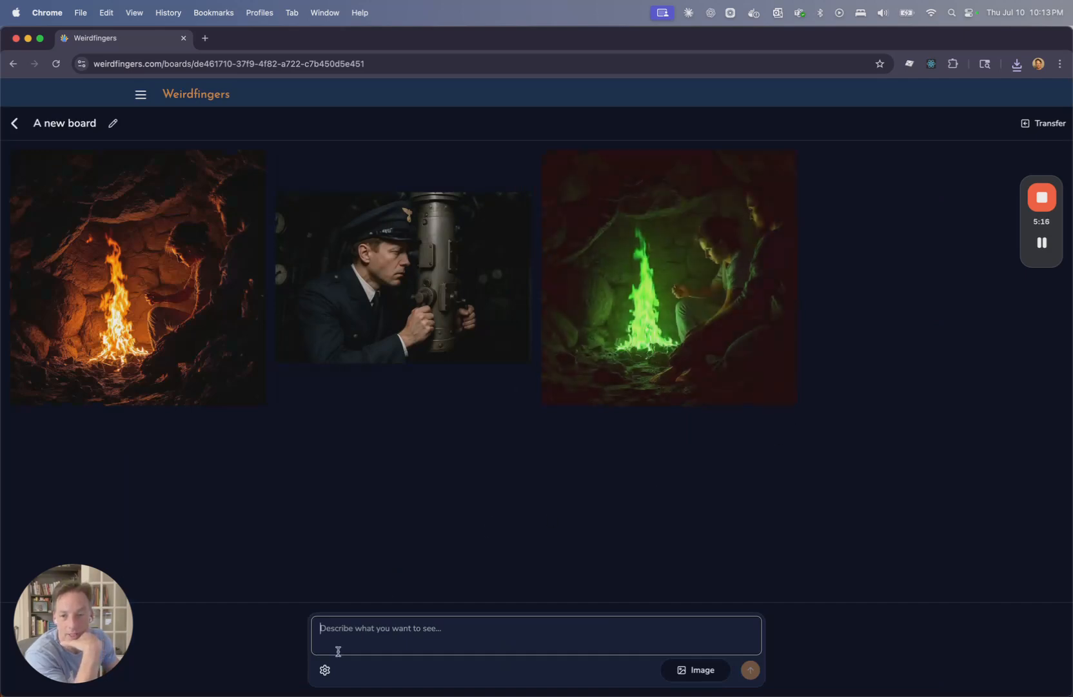
Try 3 takes in the generation settings, return to 1 take and look through the aspect ratio options.
left_click(325, 670)
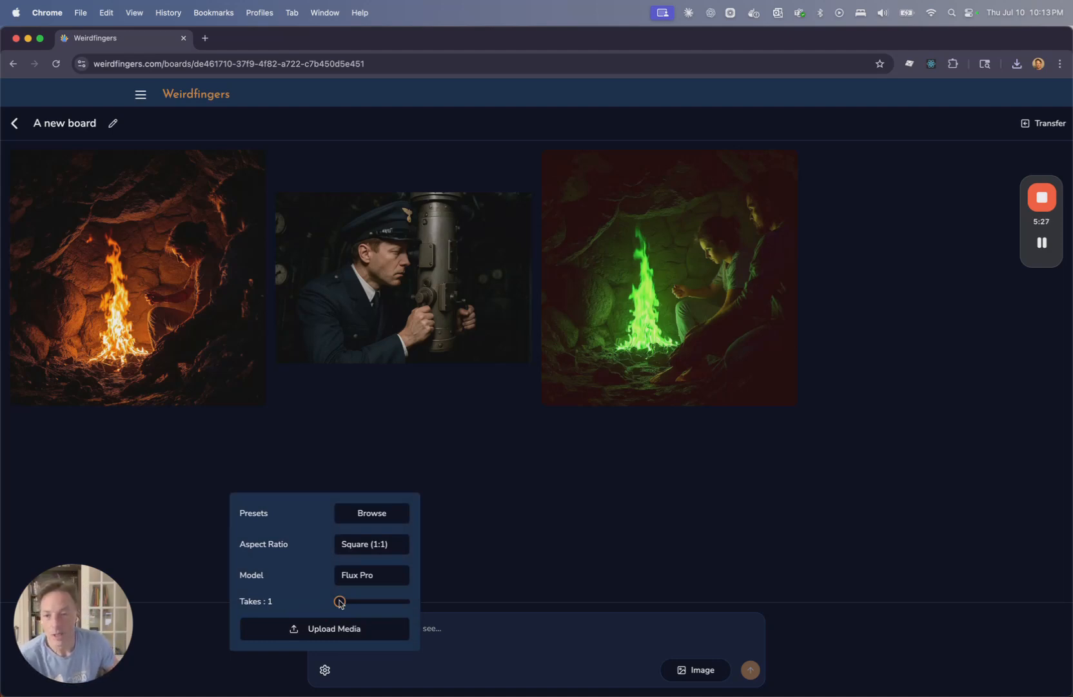
left_click_drag(340, 601, 383, 602)
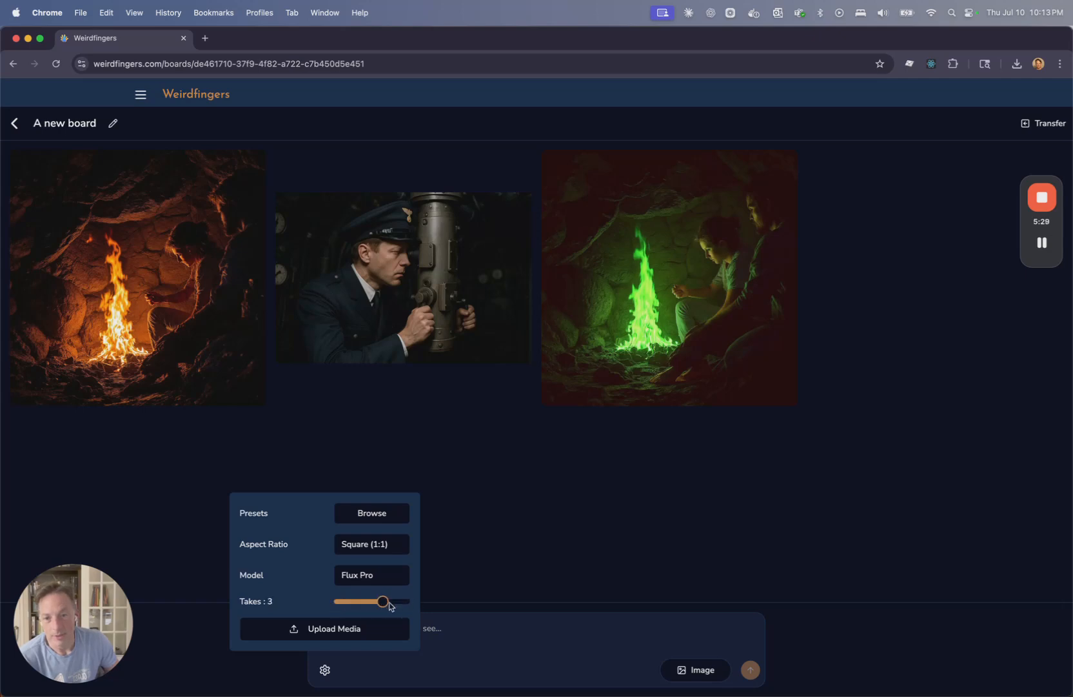
left_click_drag(383, 602, 326, 610)
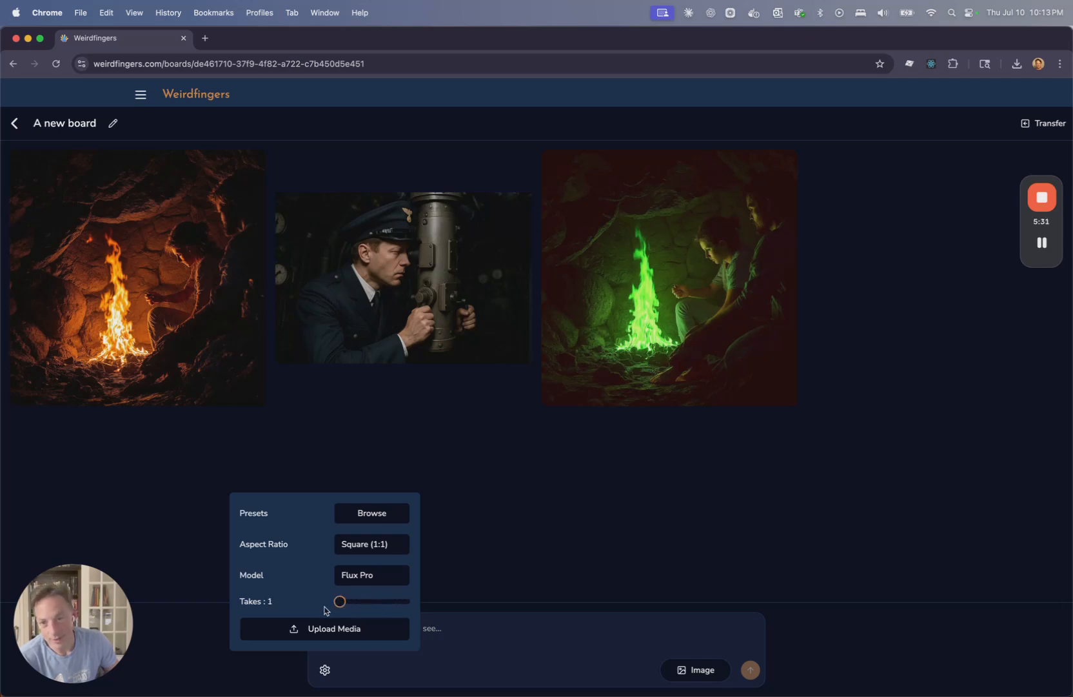
left_click(381, 548)
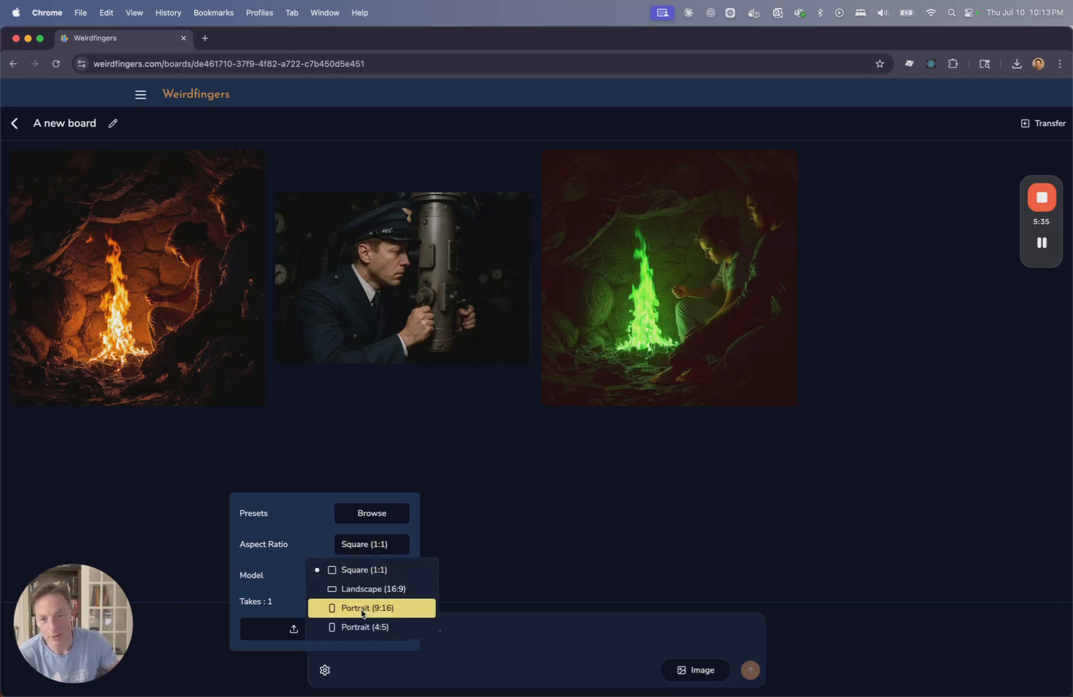
left_click(369, 577)
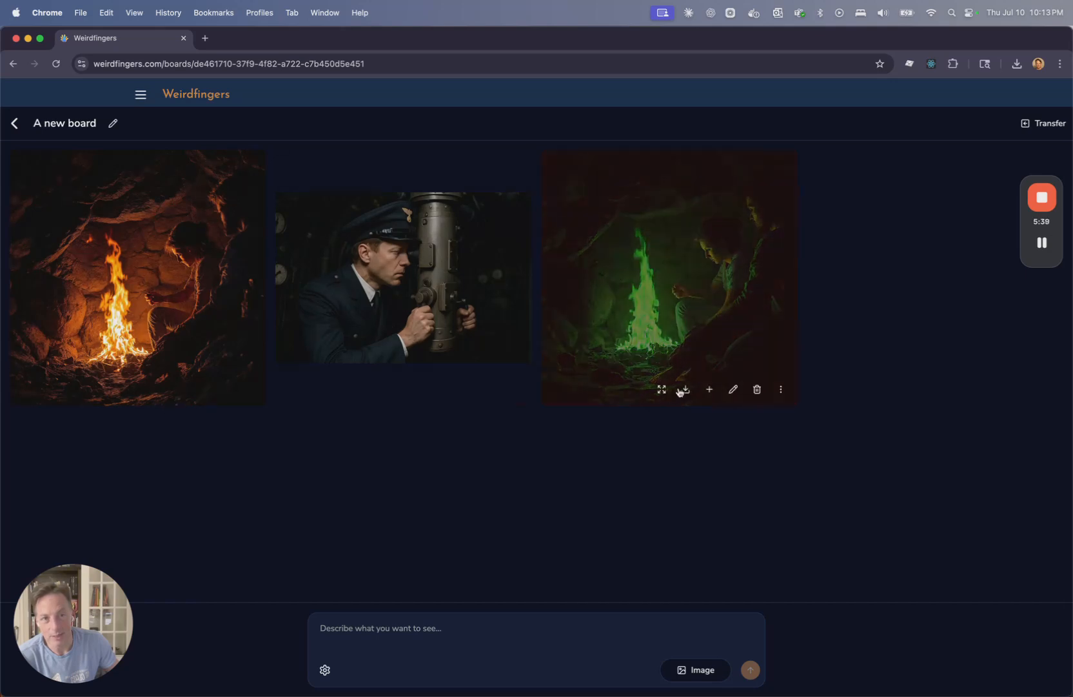
Reload the green fire image's prompt and reference for editing and set the aspect ratio to Portrait (9:16).
left_click(733, 390)
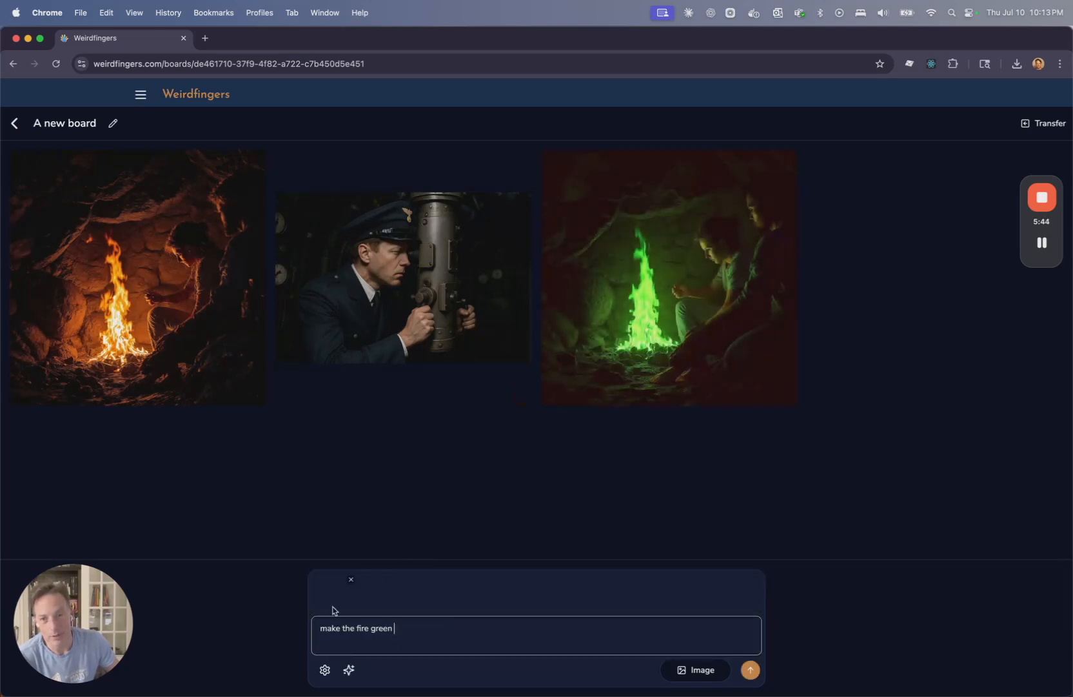
left_click(325, 670)
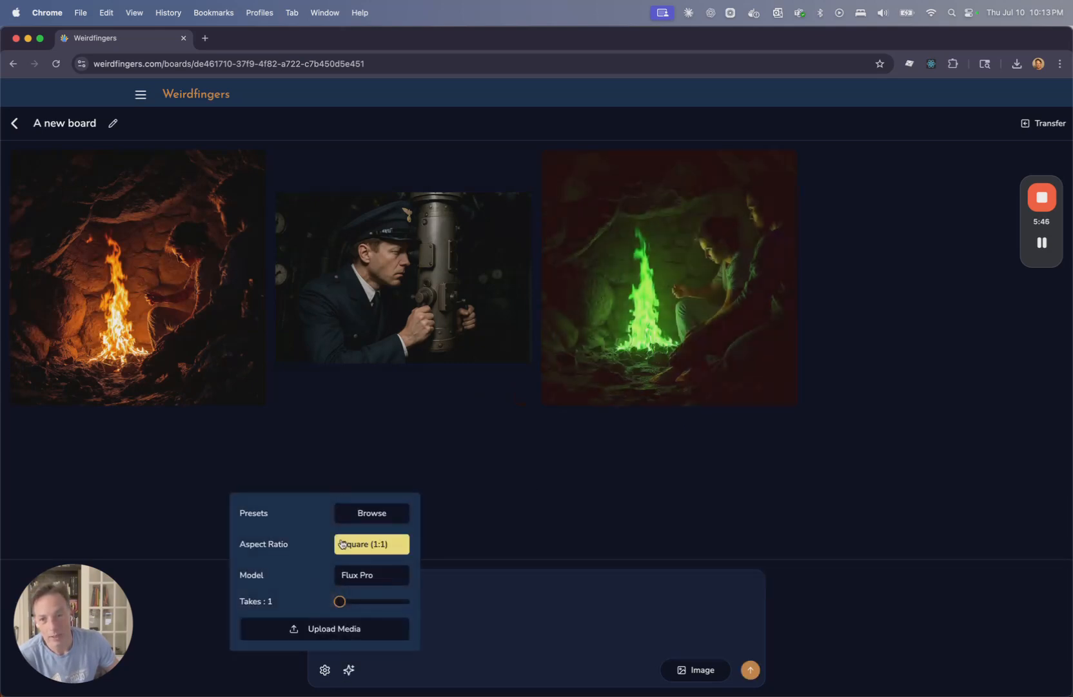
left_click(372, 546)
left_click(369, 609)
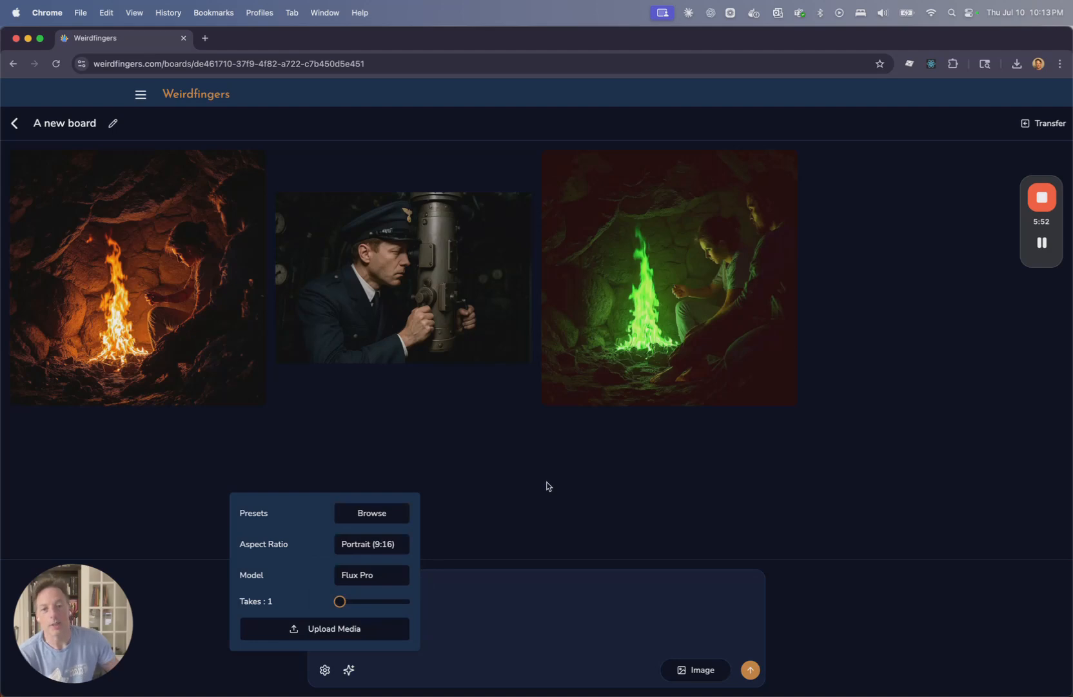
left_click(526, 518)
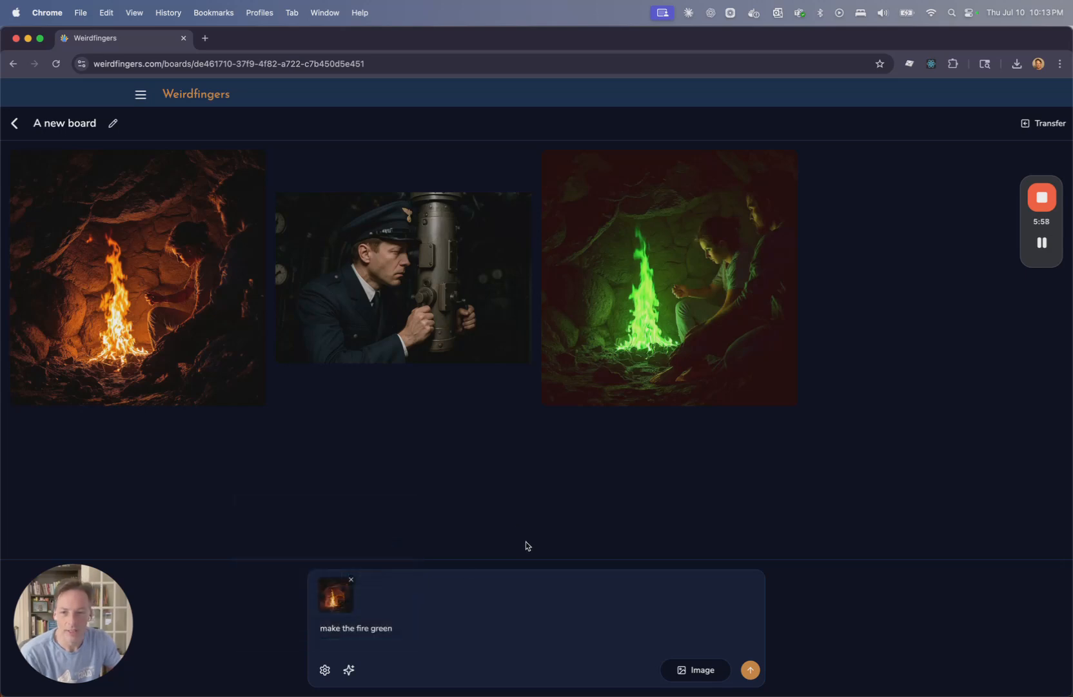
Remove the attached fire reference image and clear the prompt text "make the fire green".
left_click(352, 580)
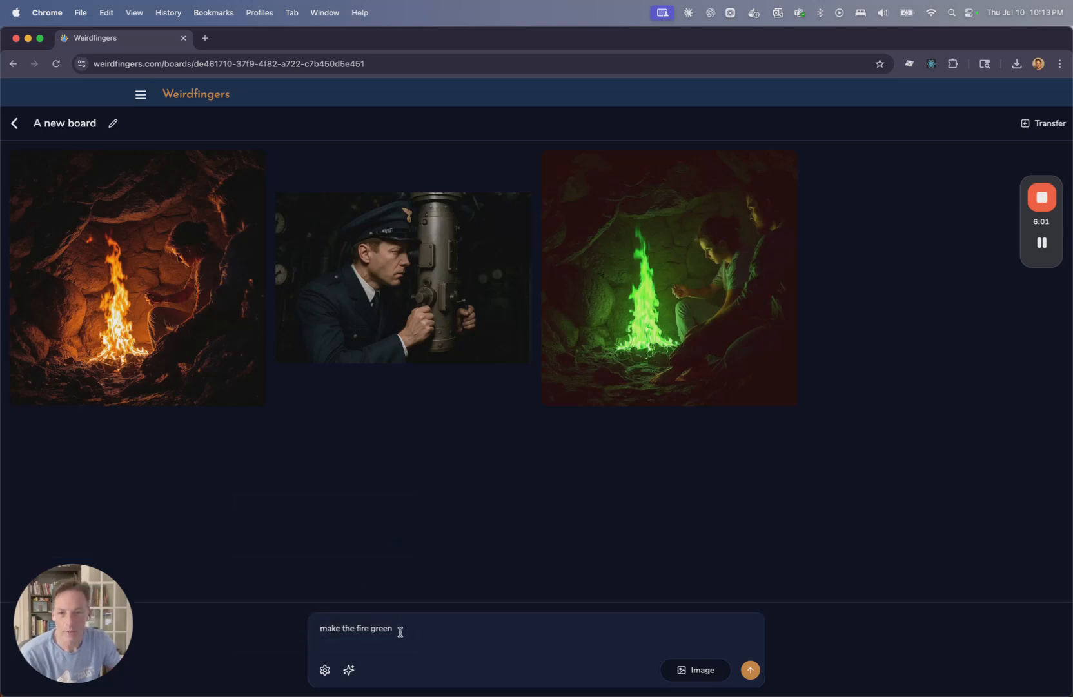
triple_click(399, 630)
key("BackSpace")
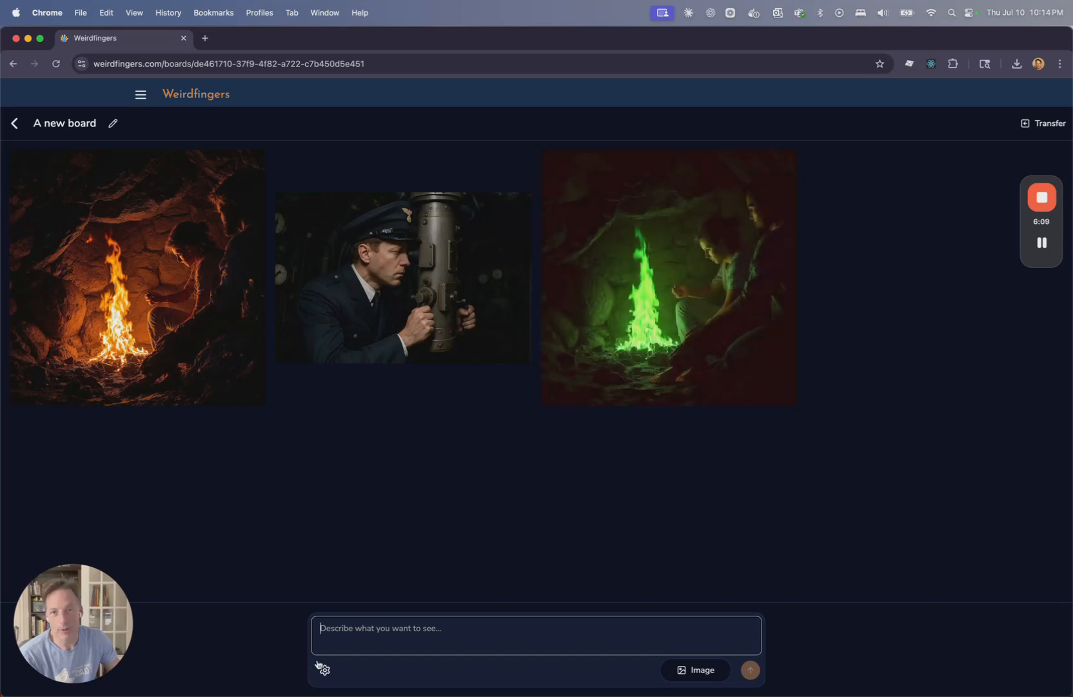
Open LinkedIn in a new browser tab, allow local network device access and view the own profile's photo enlarged.
left_click(206, 38)
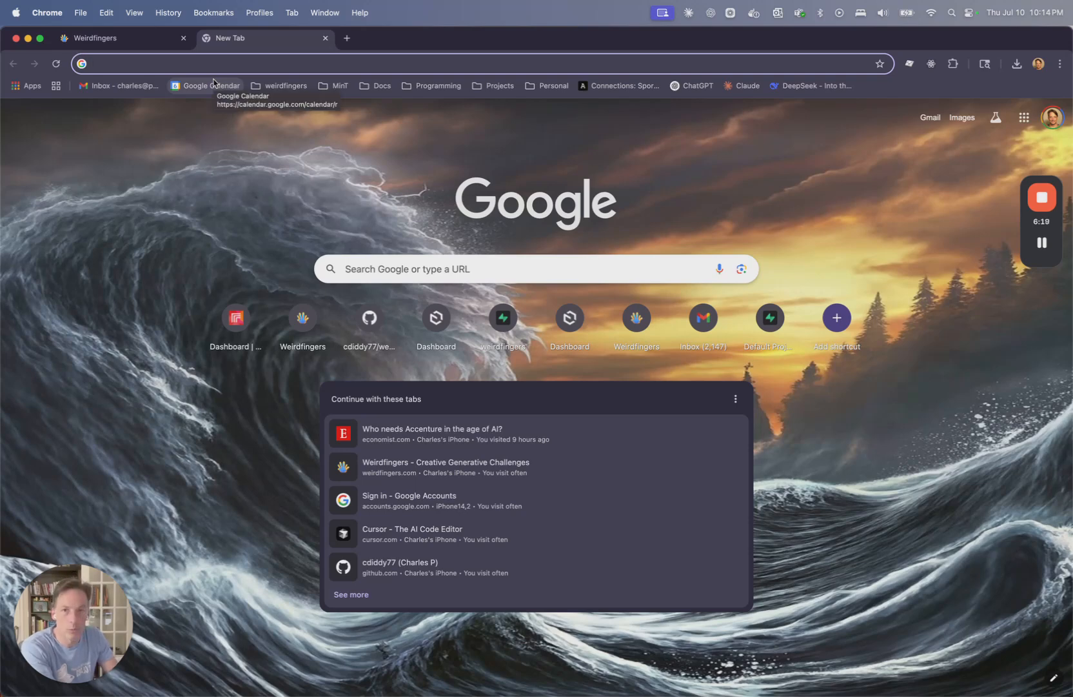
type("lo")
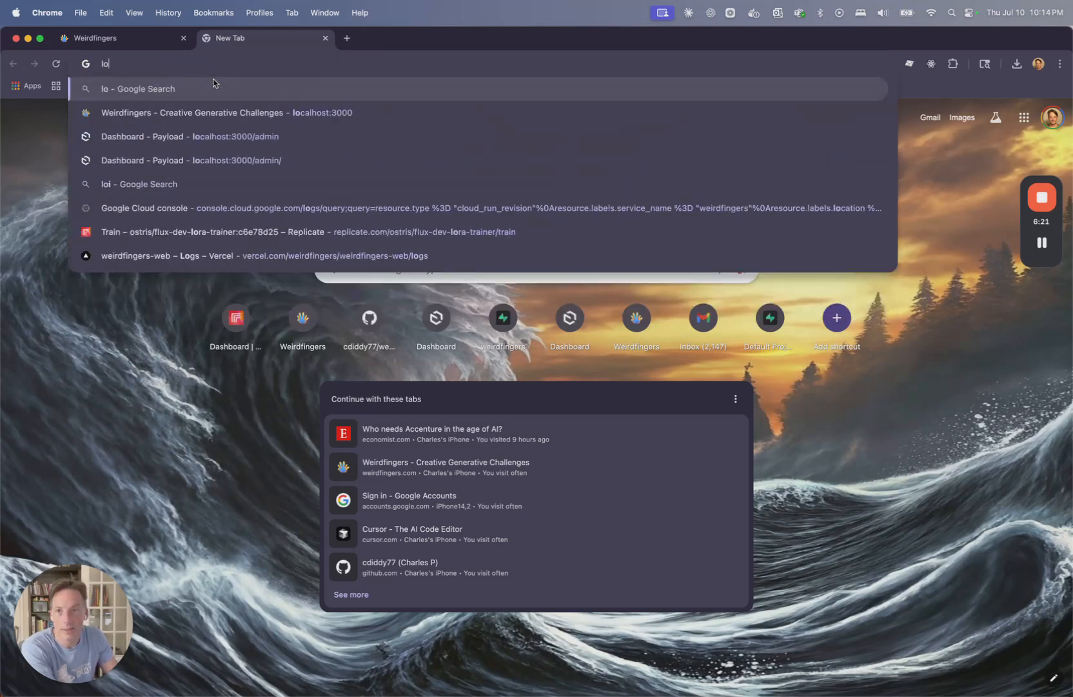
key("BackSpace")
type("inkedin")
key("Return")
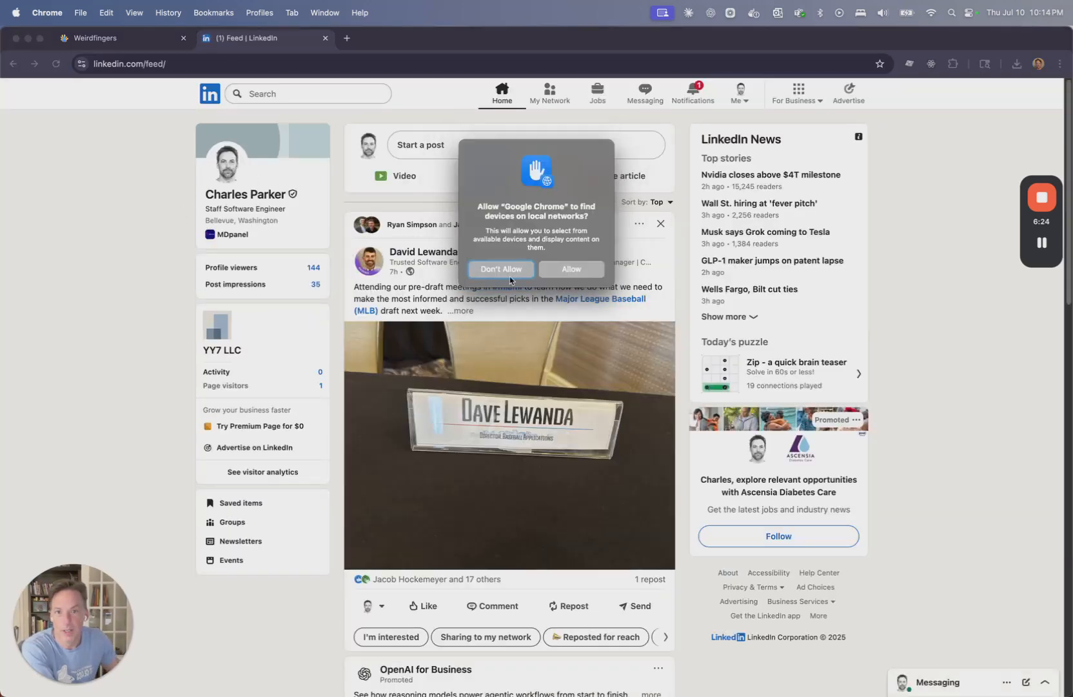
left_click(576, 270)
left_click(229, 170)
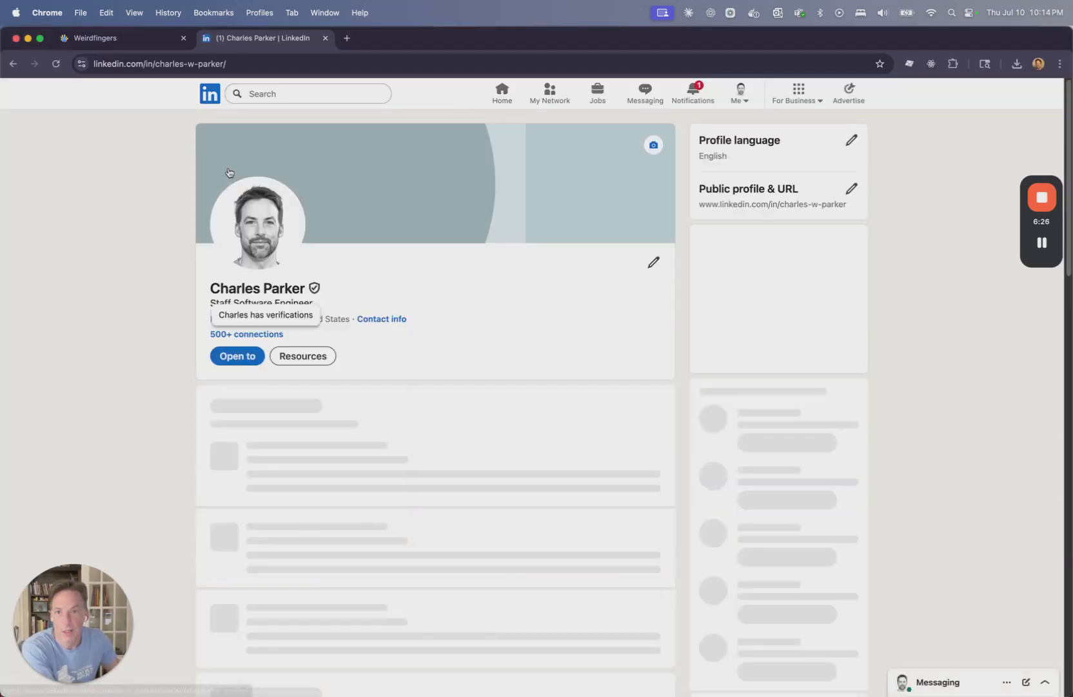
left_click(262, 216)
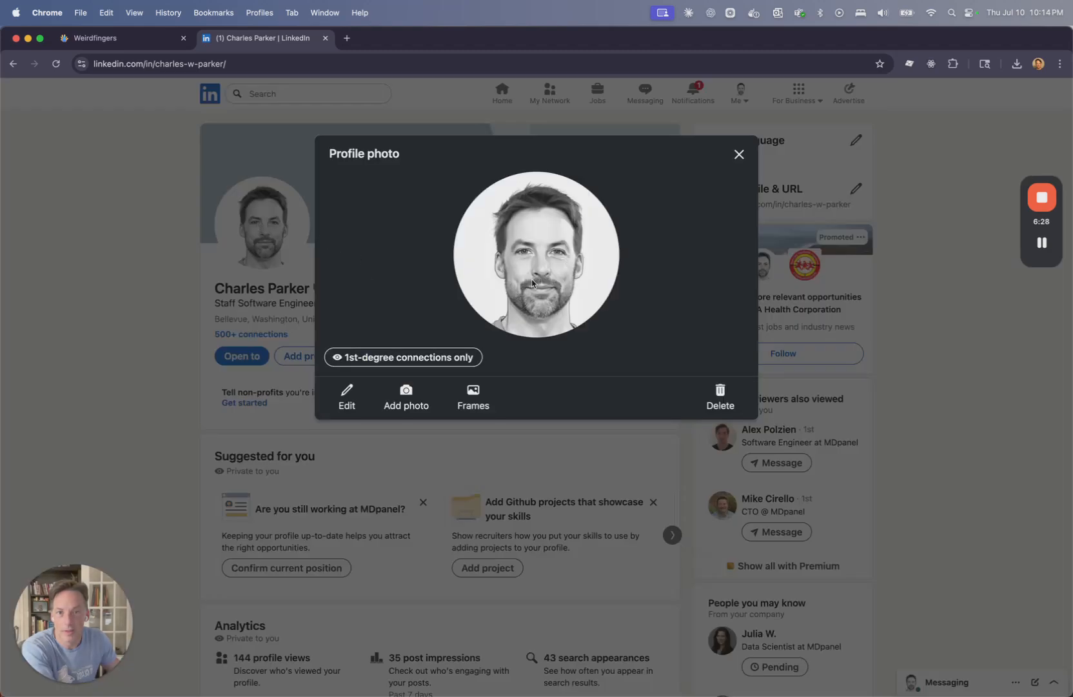
Capture a screenshot of the enlarged circular profile photo and copy it for pasting.
key("super+shift+4")
left_click_drag(436, 168, 627, 341)
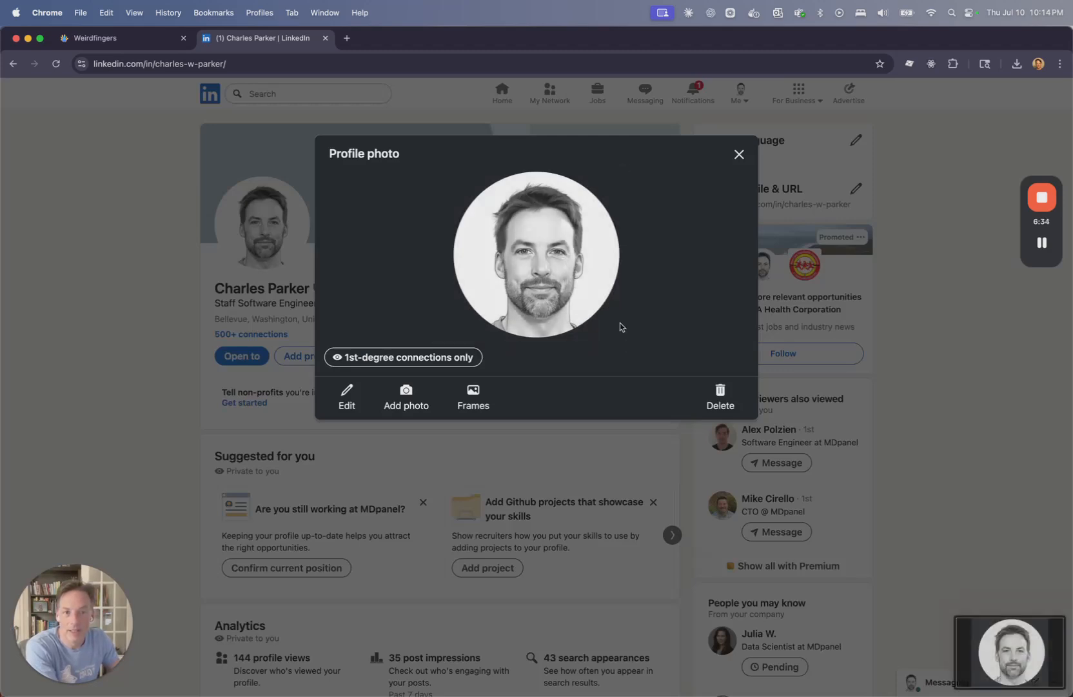
right_click(984, 633)
left_click(986, 573)
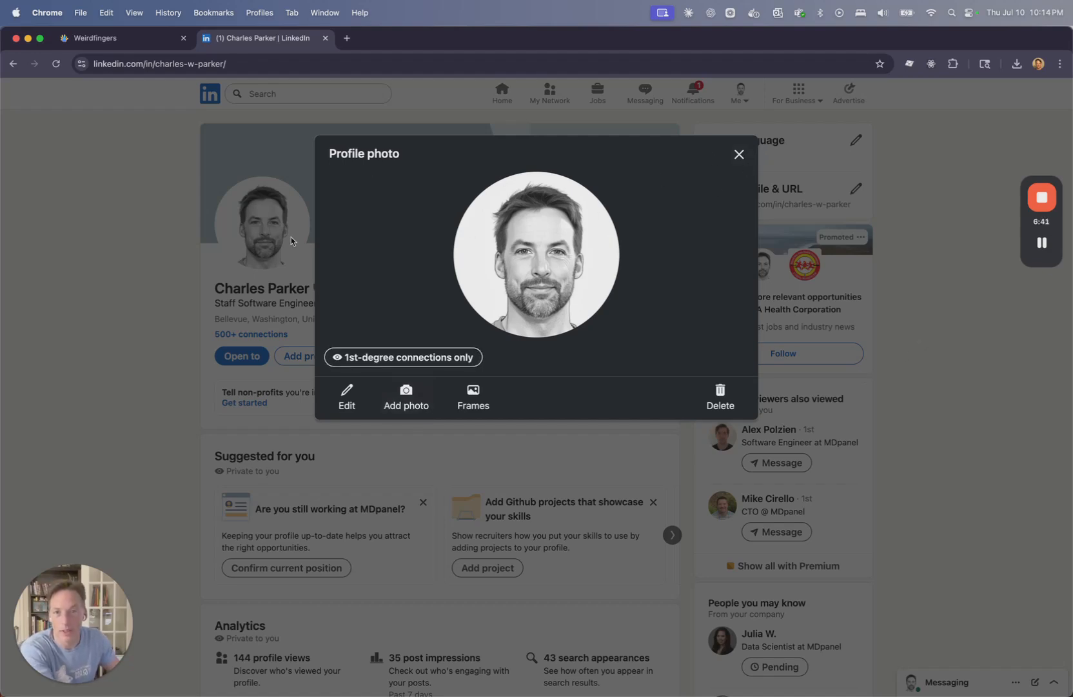
Switch back to the Weirdfingers board, paste the copied portrait into it and attach that portrait as the prompt's reference image.
left_click(129, 39)
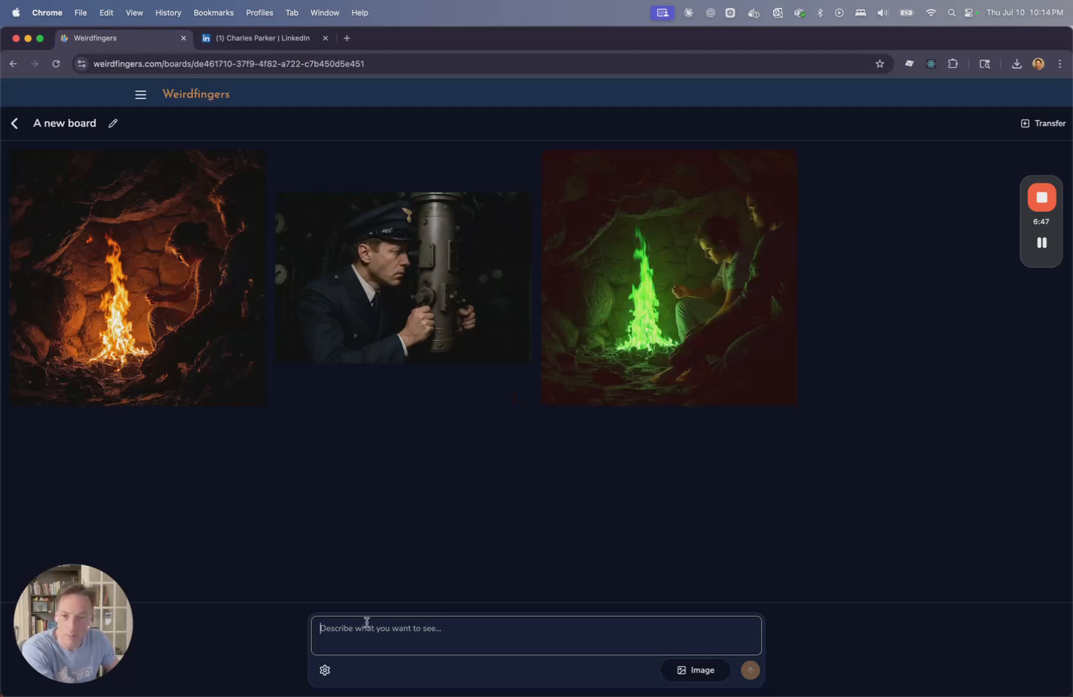
key("super+v")
mouse_move(935, 318)
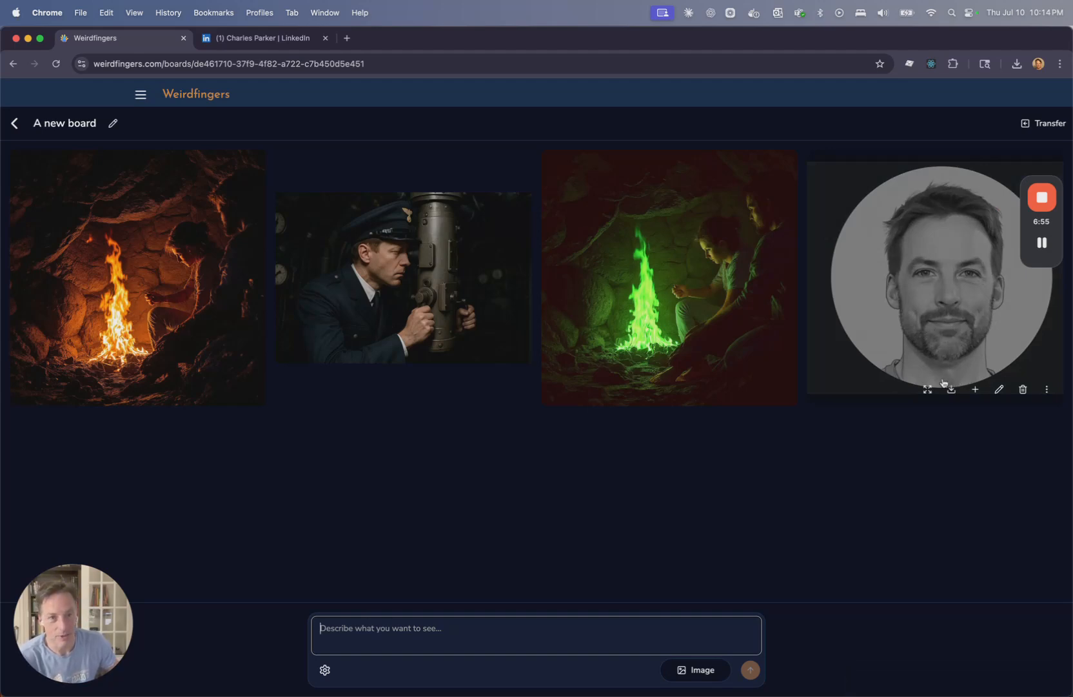
left_click(975, 389)
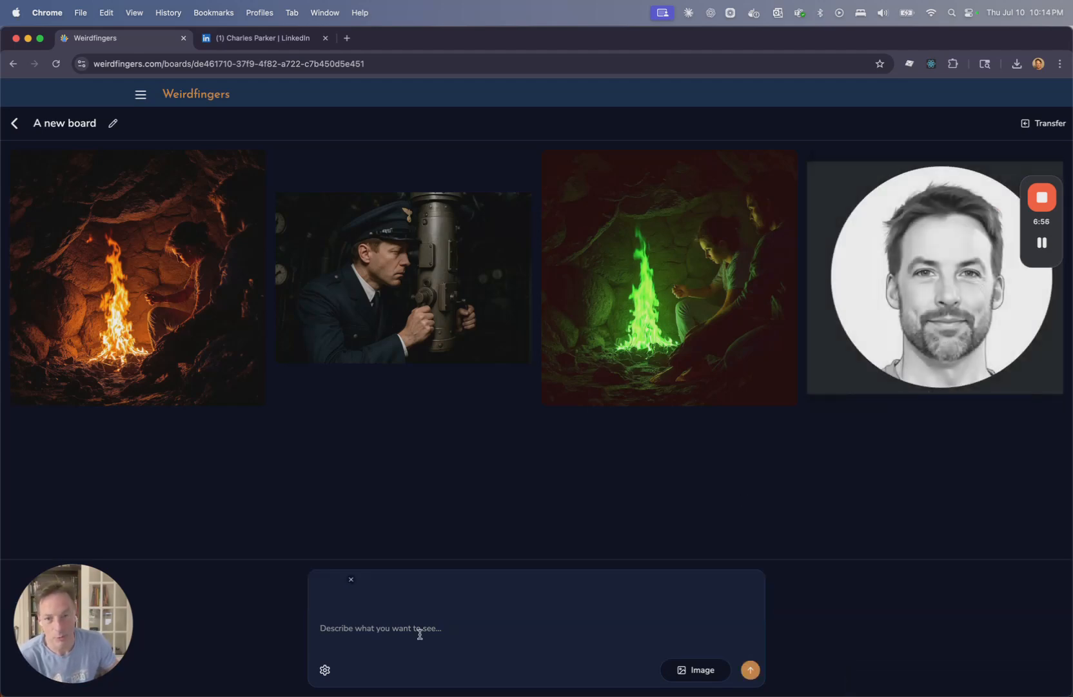
left_click(339, 633)
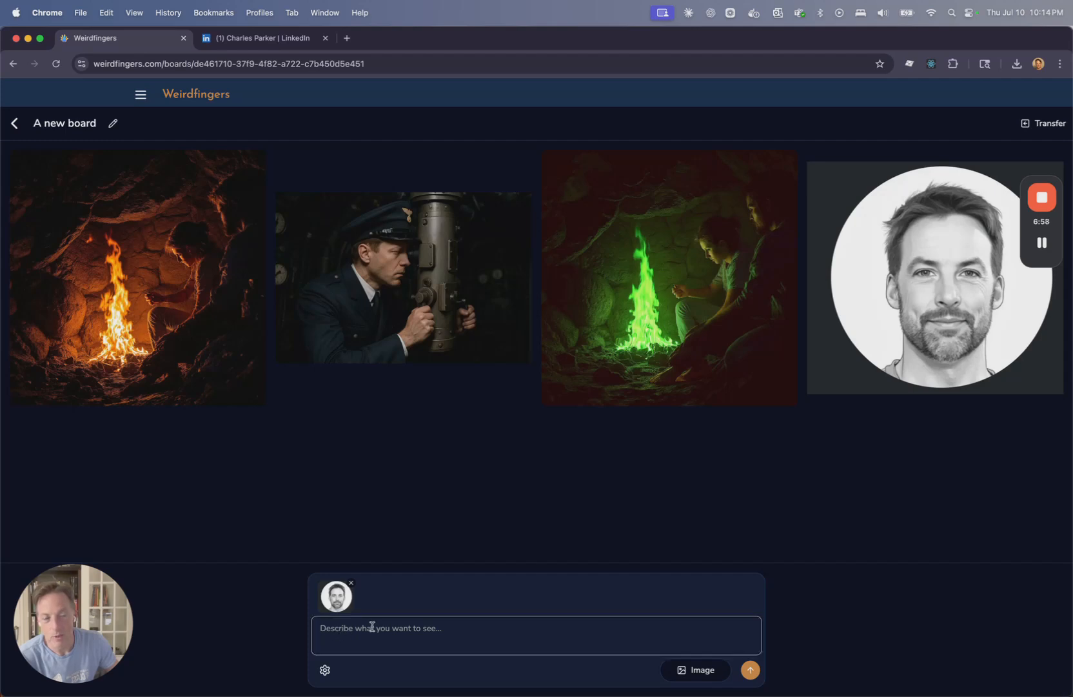
Browse the presets, choose "Hands on hips — confident or sassy stance." and generate an image from the portrait reference.
left_click(325, 669)
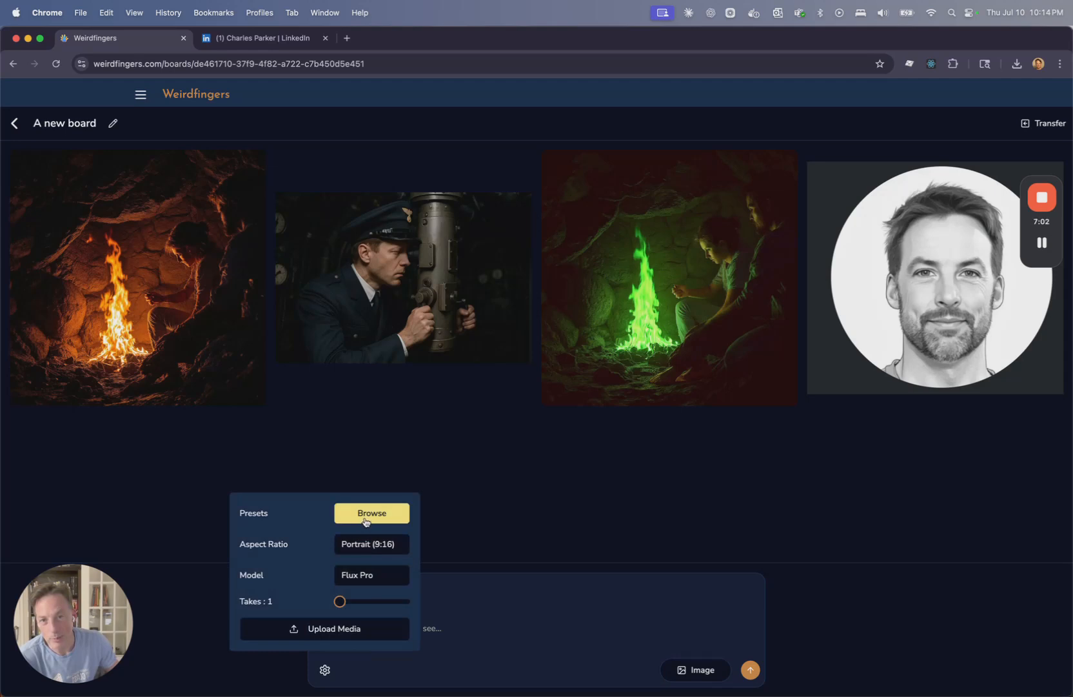
left_click(364, 516)
scroll(366, 422, "down", 5)
scroll(365, 419, "down", 10)
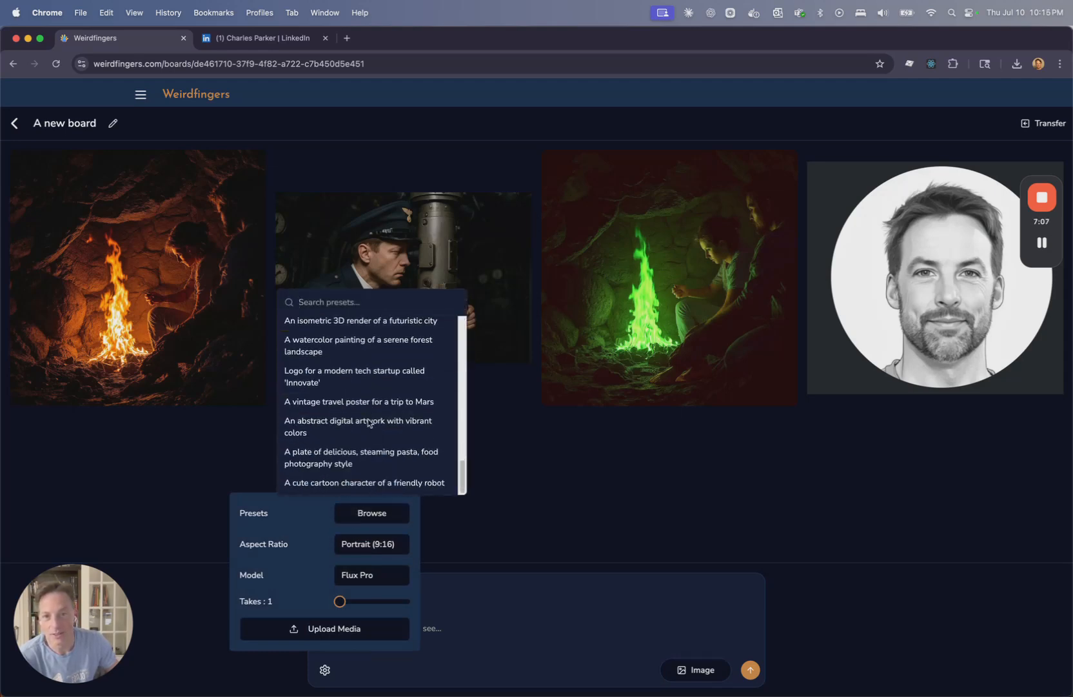
scroll(367, 423, "up", 5)
scroll(367, 424, "down", 5)
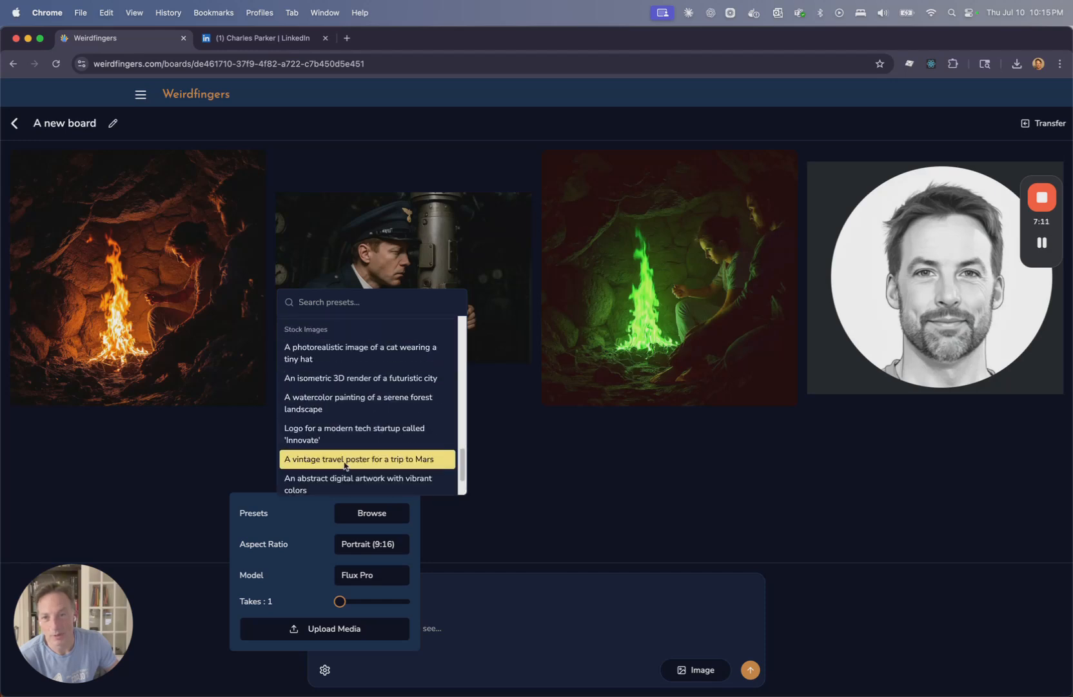
scroll(349, 471, "up", 5)
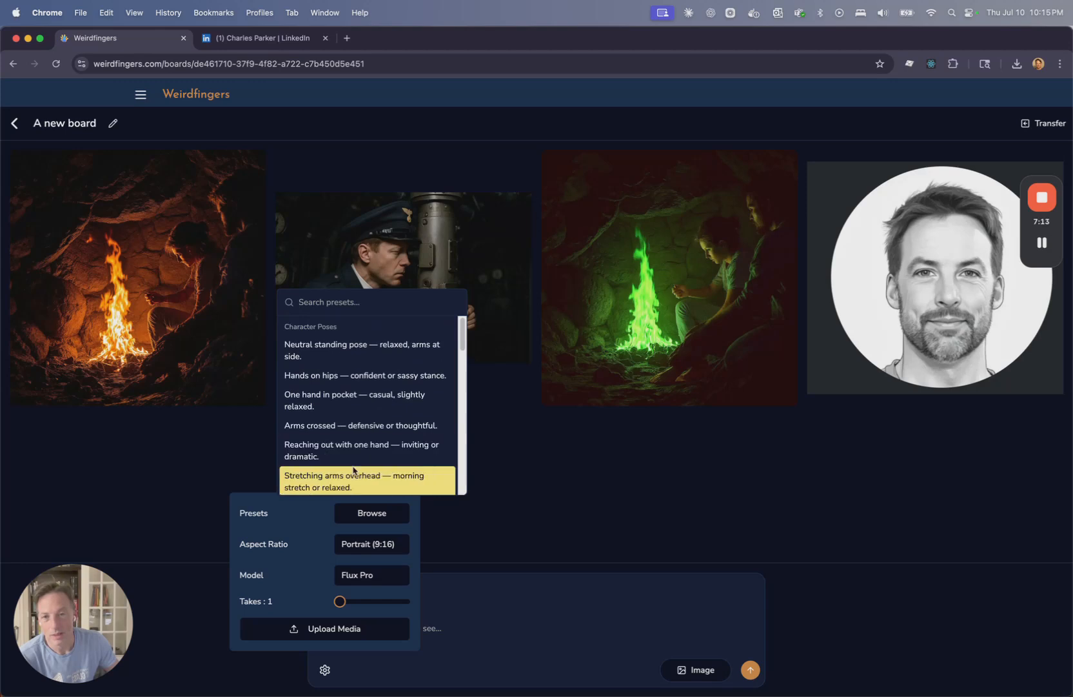
left_click(365, 378)
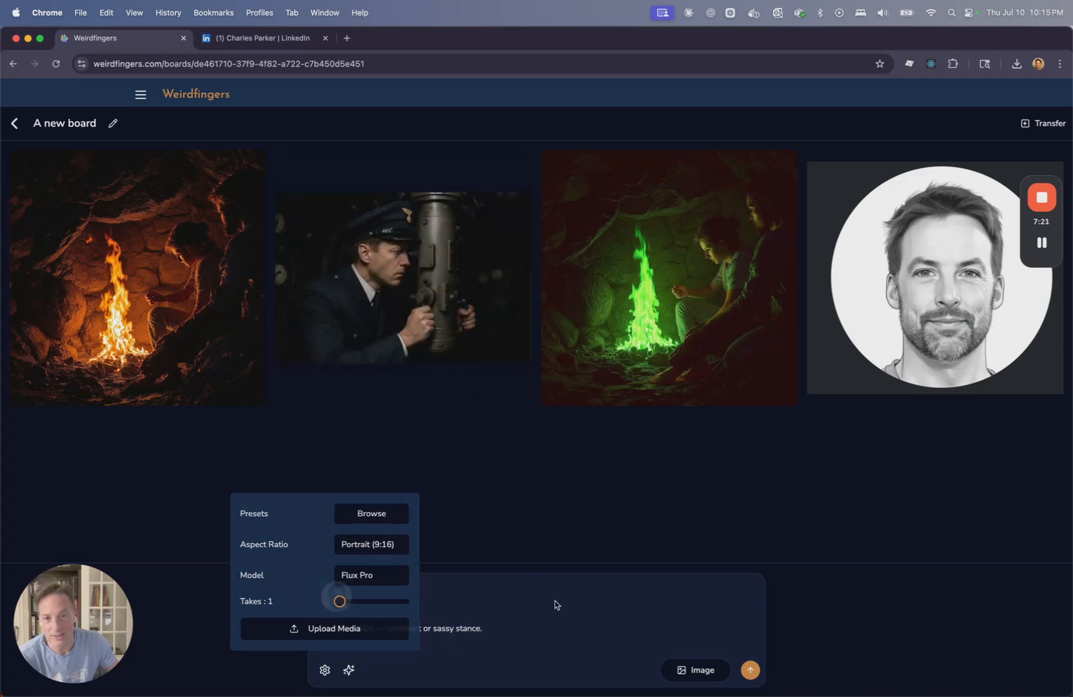
left_click(750, 672)
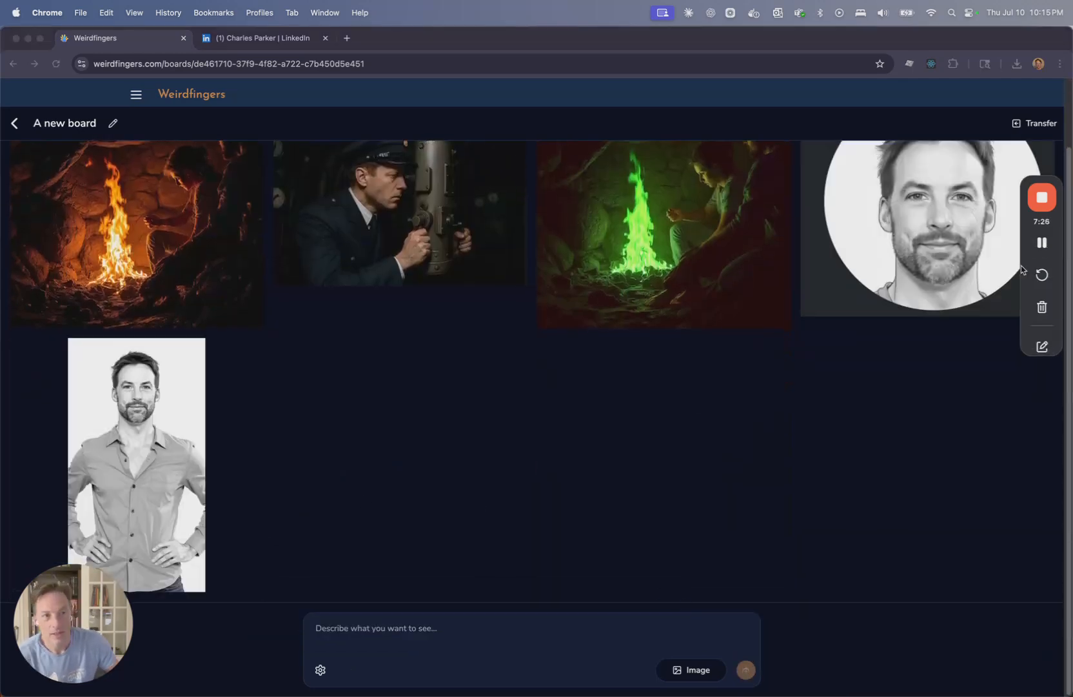
Attach the generated hands-on-hips image as reference and generate a version with the prompt "wearing a polo jersey".
left_click(165, 514)
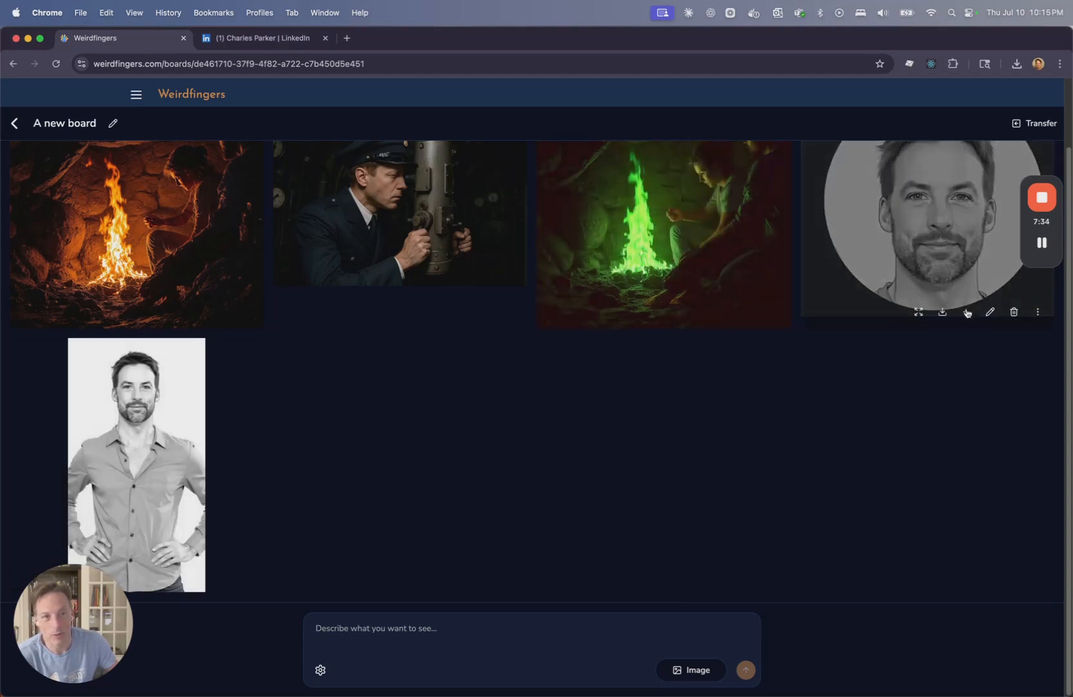
left_click(176, 575)
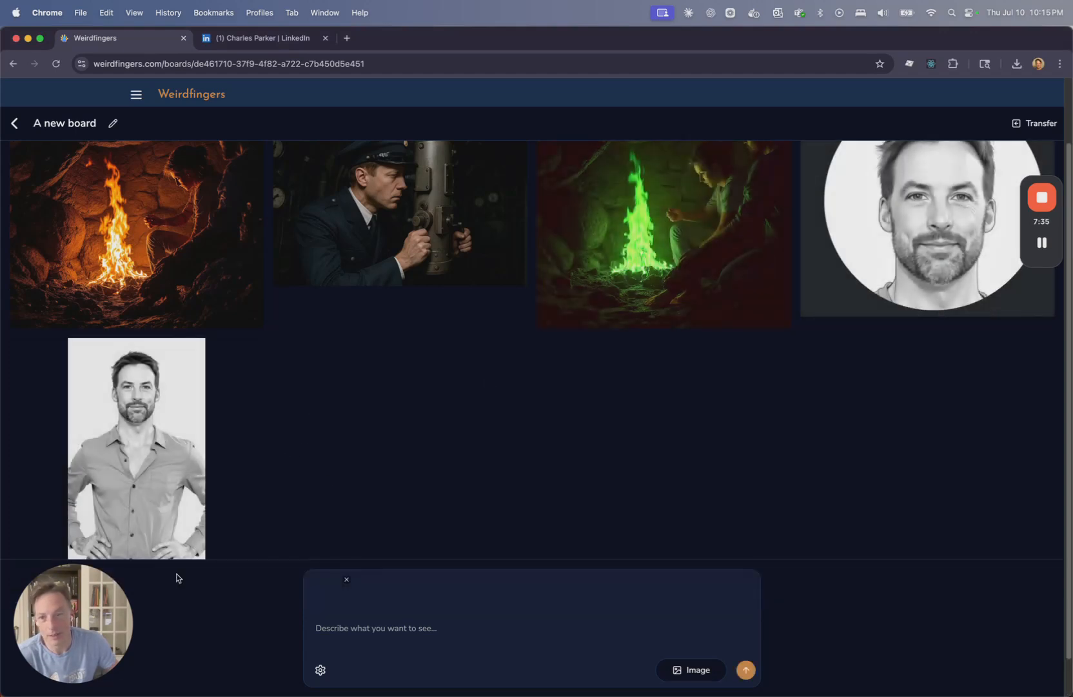
left_click(341, 630)
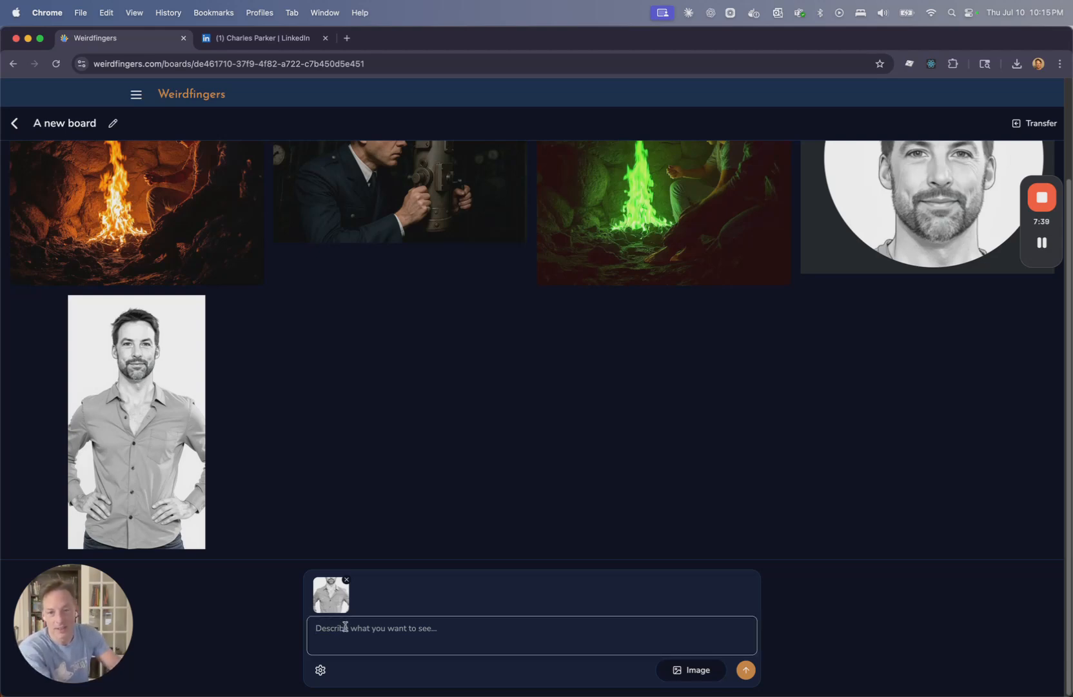
type("we")
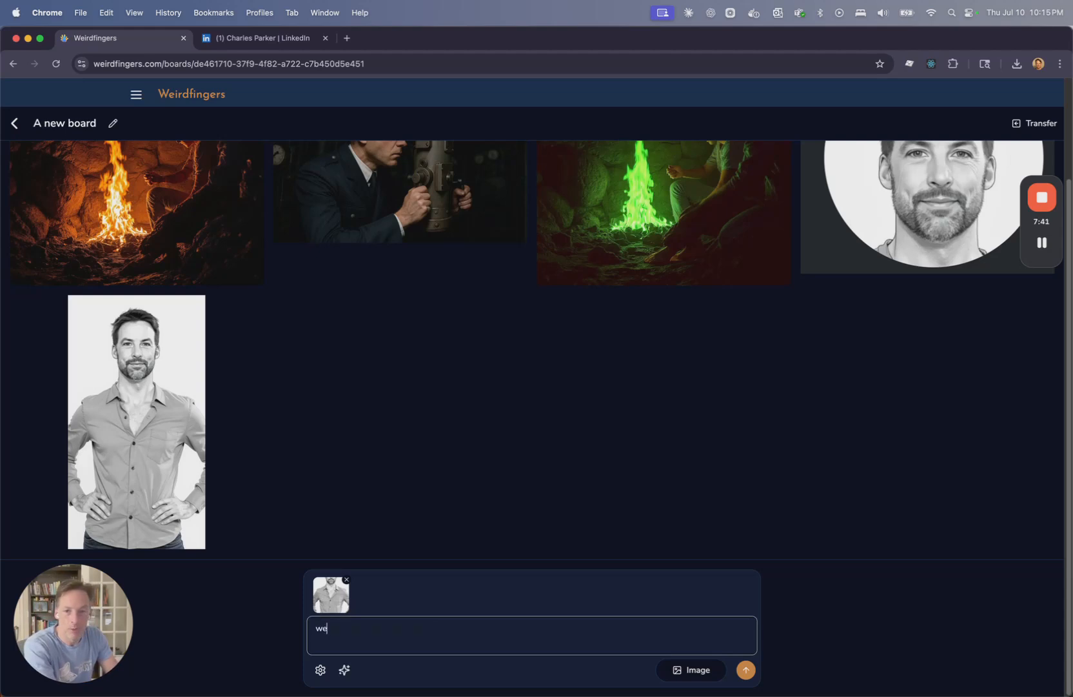
type("aring a polo")
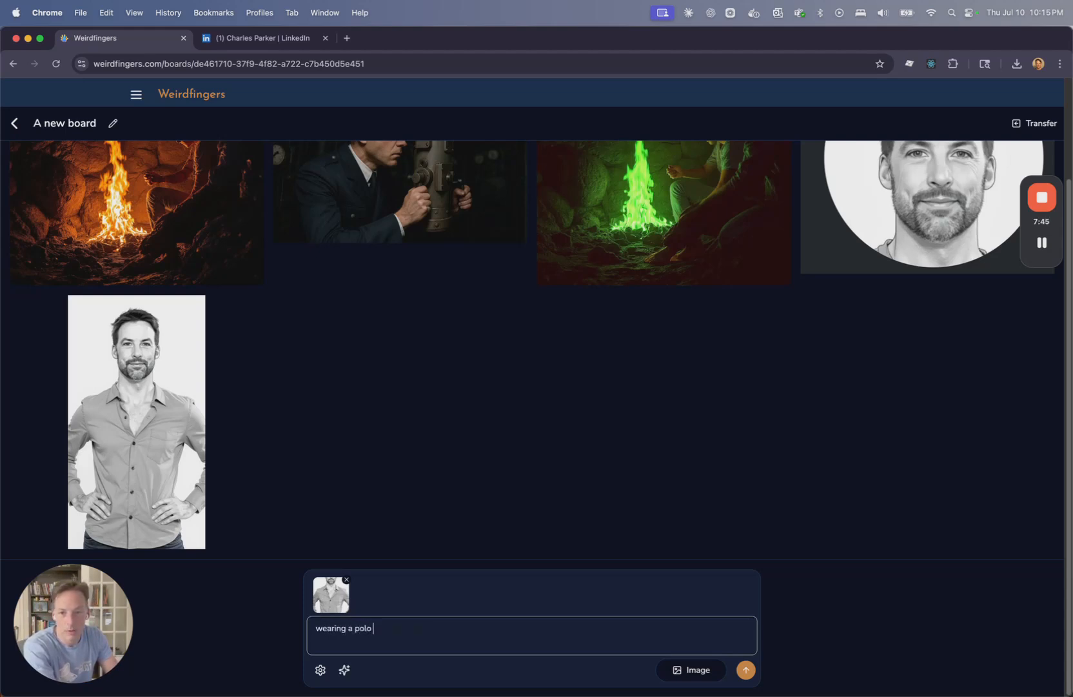
type(" jerseey")
key("BackSpace")
key("BackSpace")
type("y")
key("Return")
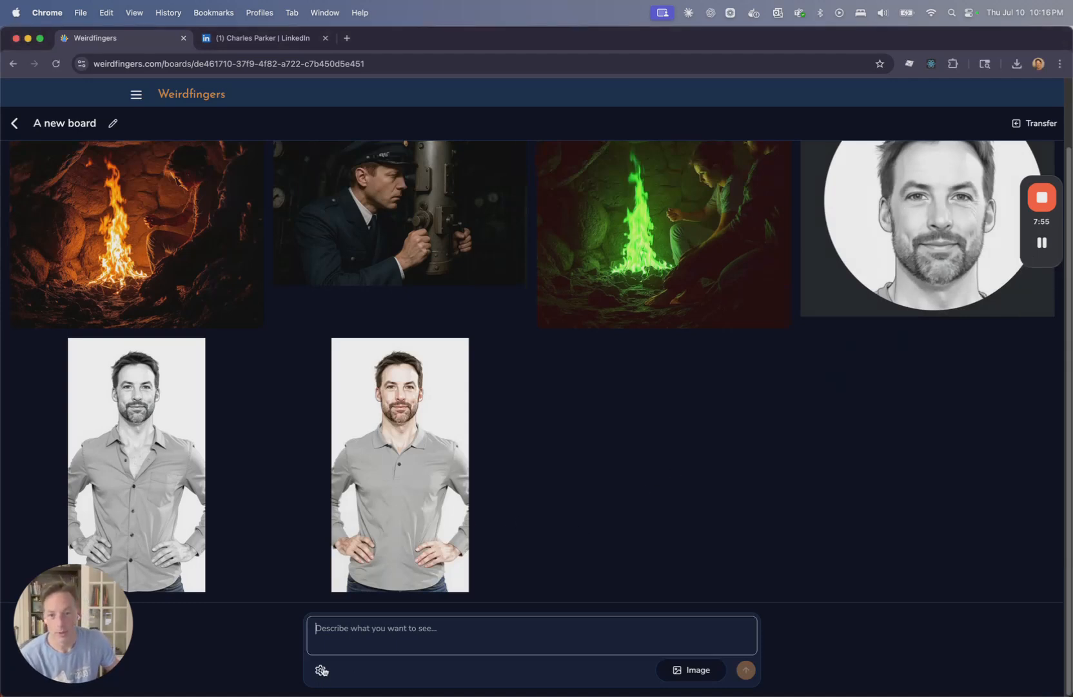
Set the aspect ratio in the generation settings to Square (1:1).
left_click(321, 671)
left_click(385, 551)
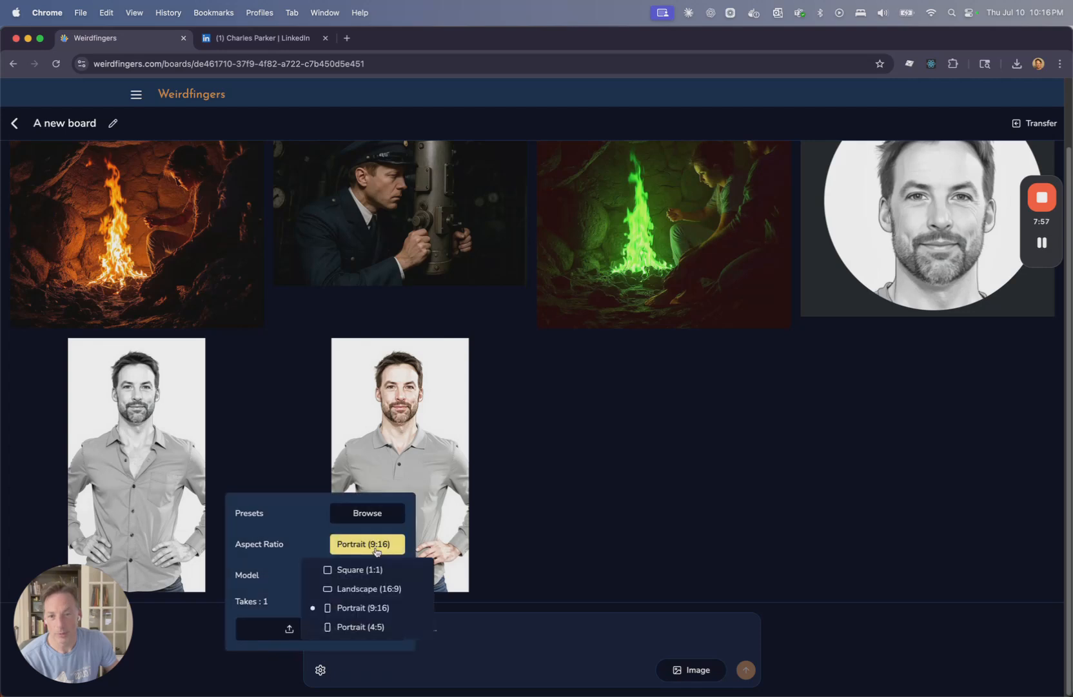
left_click(374, 610)
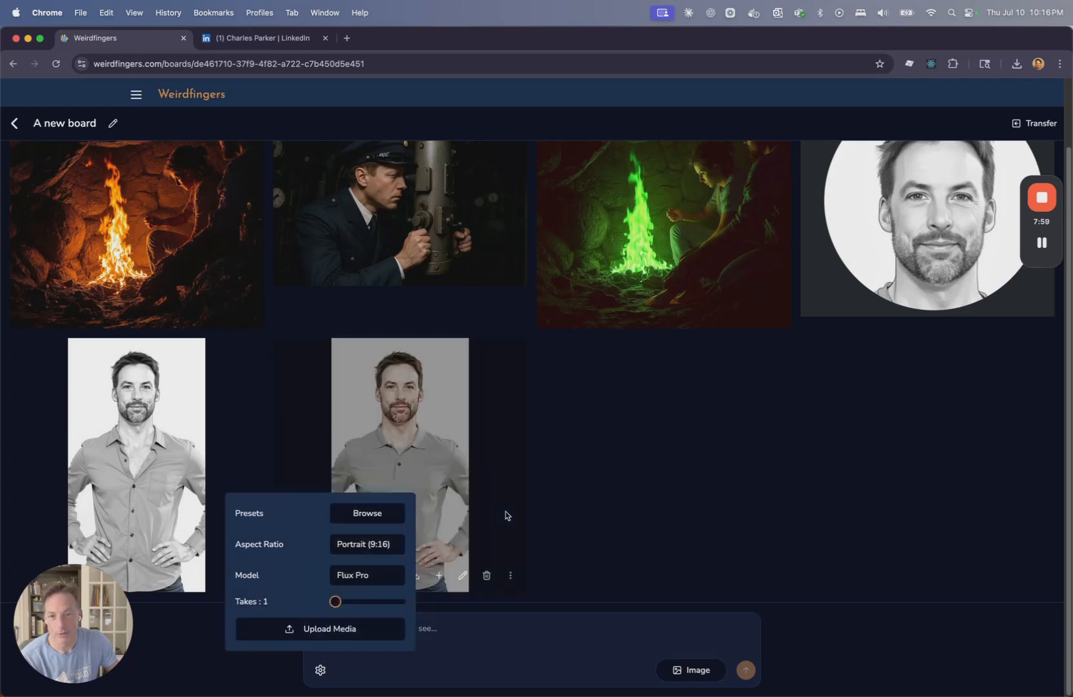
left_click(374, 547)
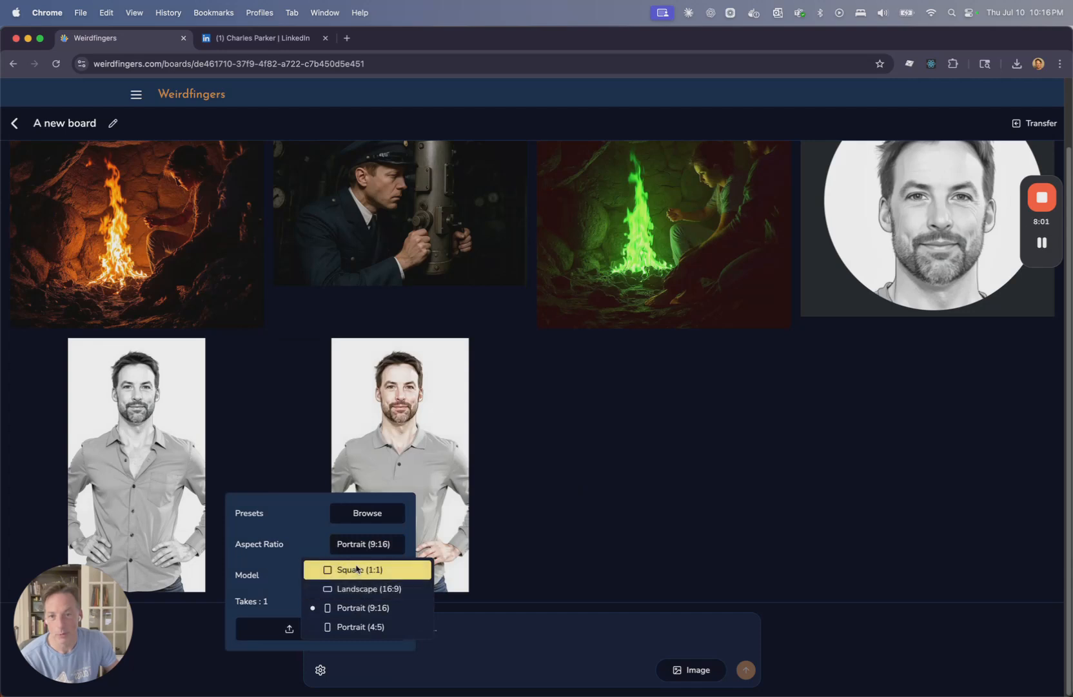
left_click(357, 570)
left_click(604, 467)
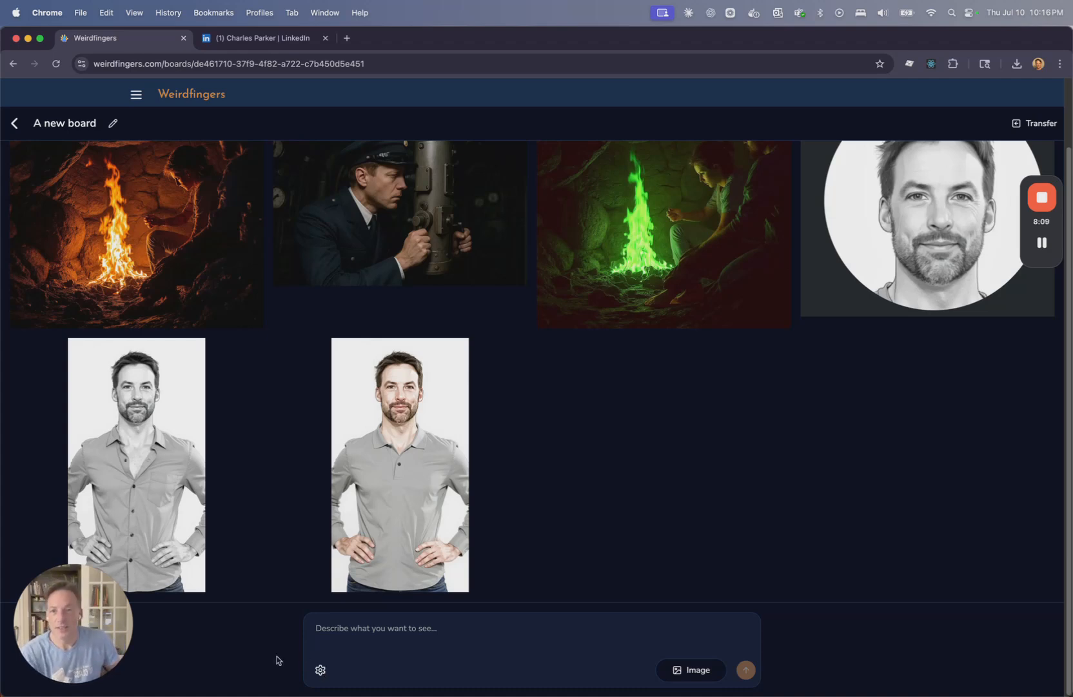
Attach the board's circular portrait photo as the reference image for a new prompt.
mouse_move(362, 519)
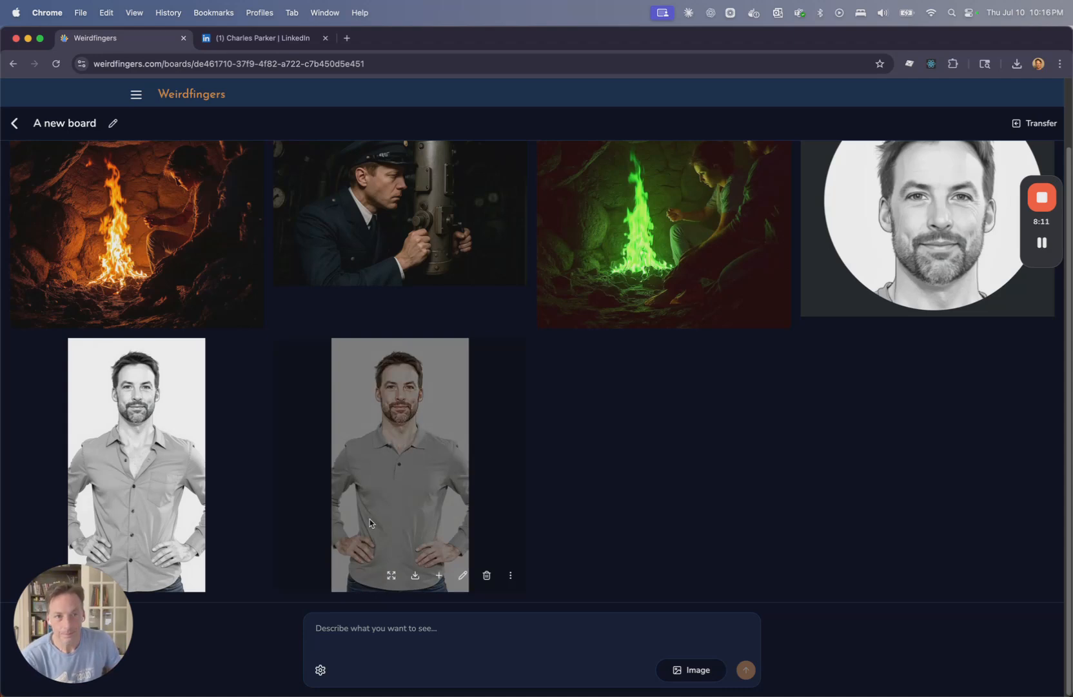
scroll(555, 483, "up", 1)
scroll(553, 480, "up", 1)
scroll(550, 470, "down", 1)
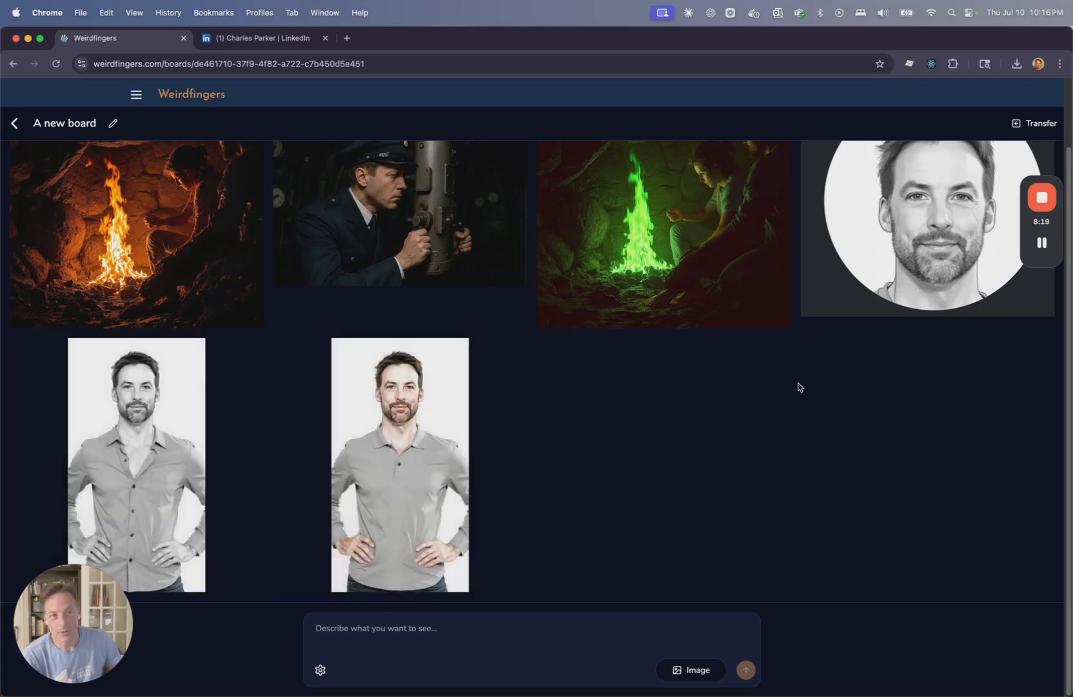
scroll(806, 385, "up", 2)
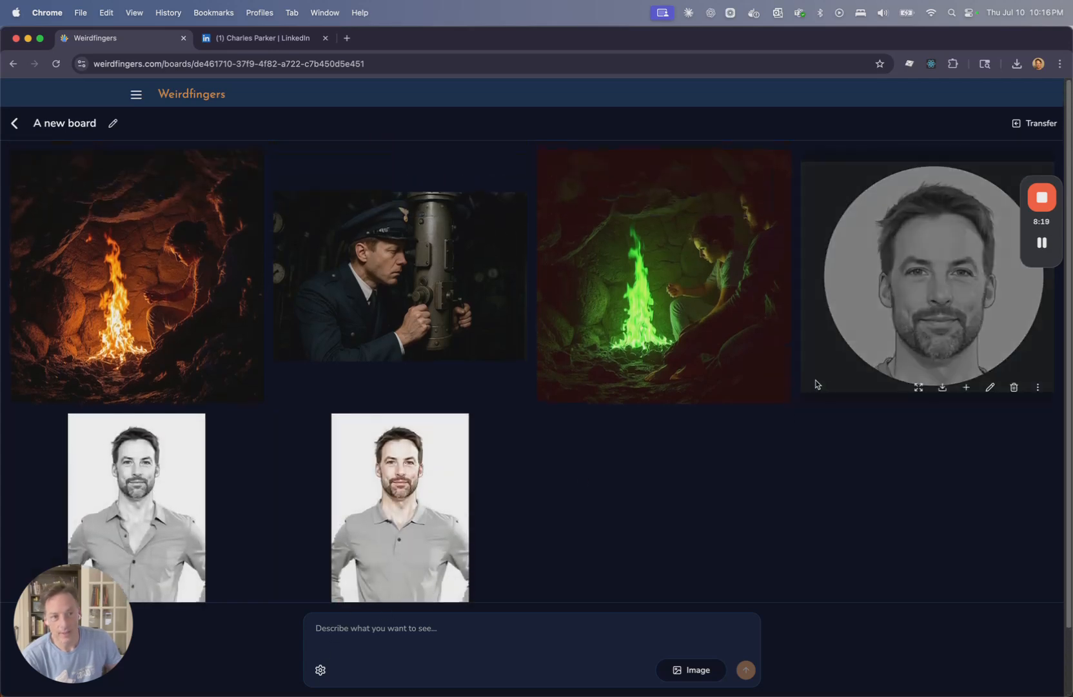
left_click(966, 389)
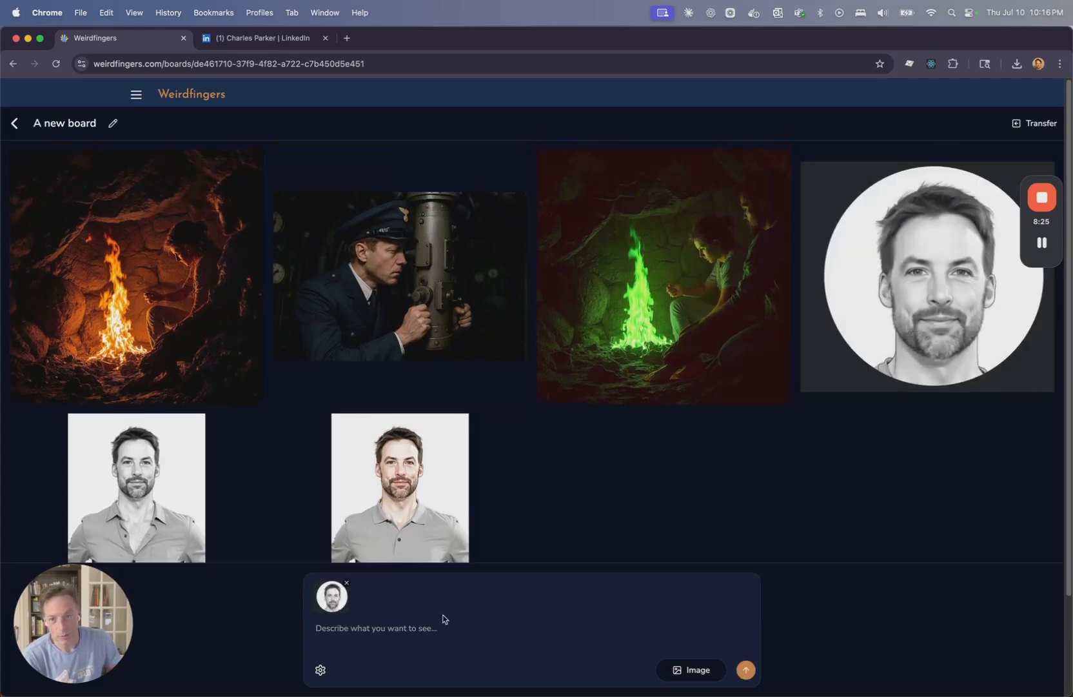
scroll(442, 618, "down", 3)
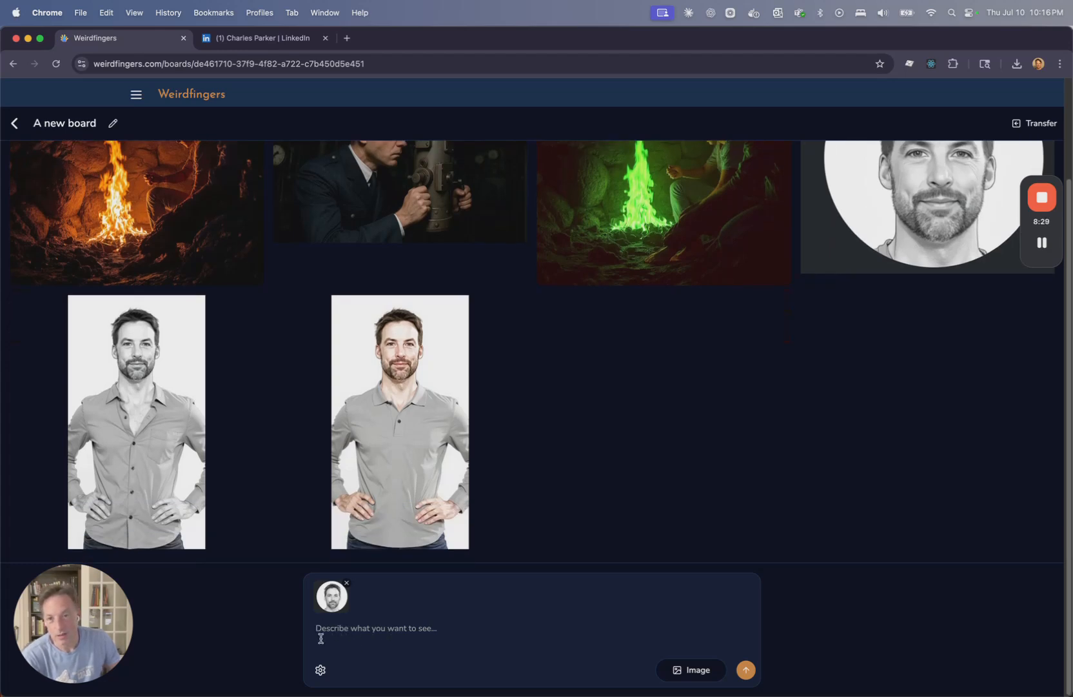
Apply the preset "Hands on hips — confident or sassy stance.", set the model to GPT Image 1 and generate the image.
left_click(319, 673)
left_click(371, 518)
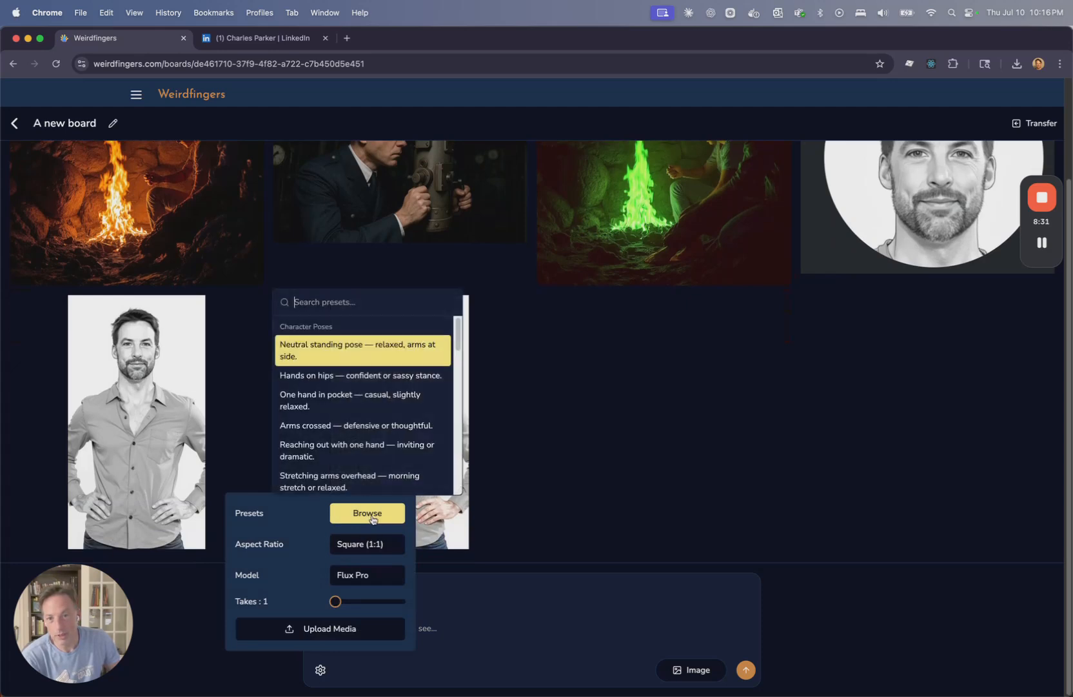
left_click(359, 376)
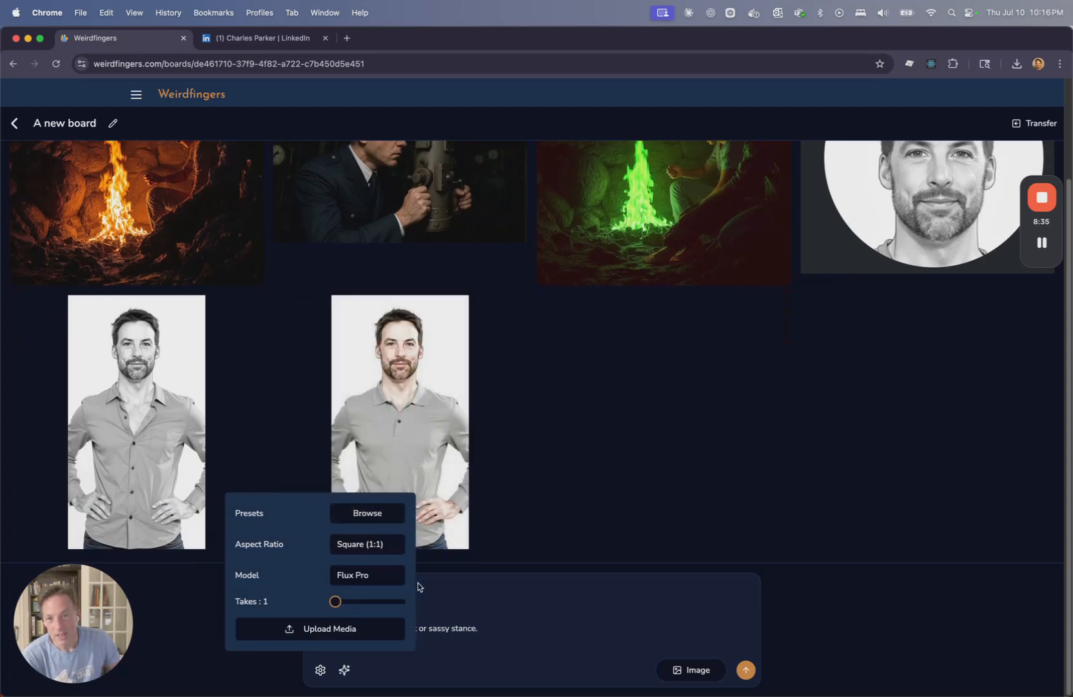
left_click(356, 578)
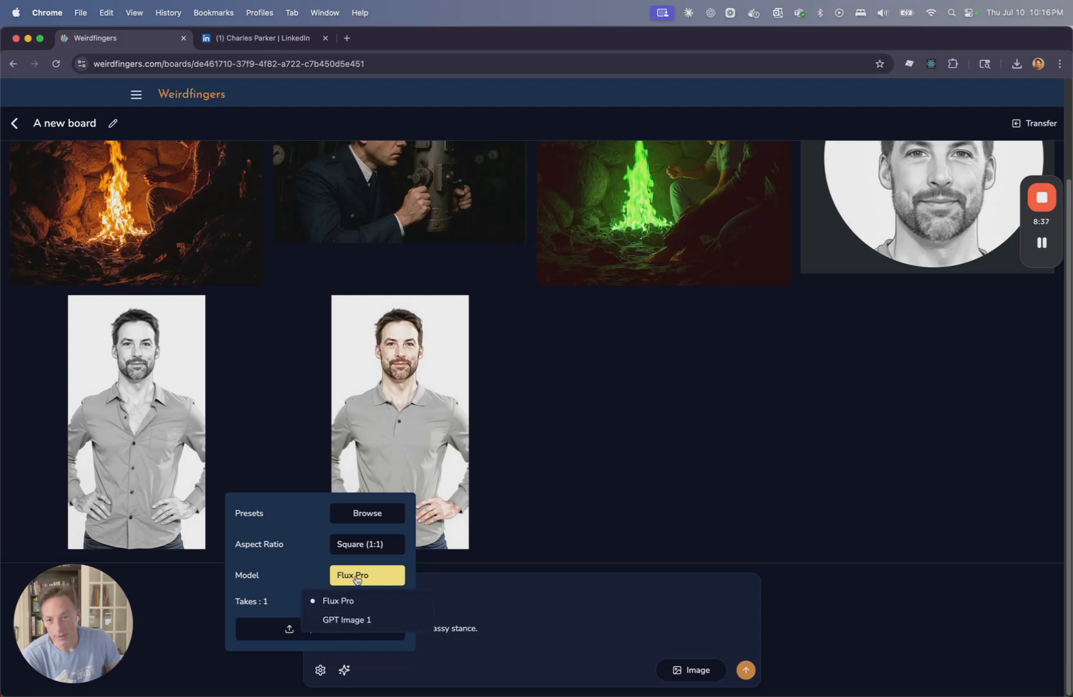
left_click(359, 621)
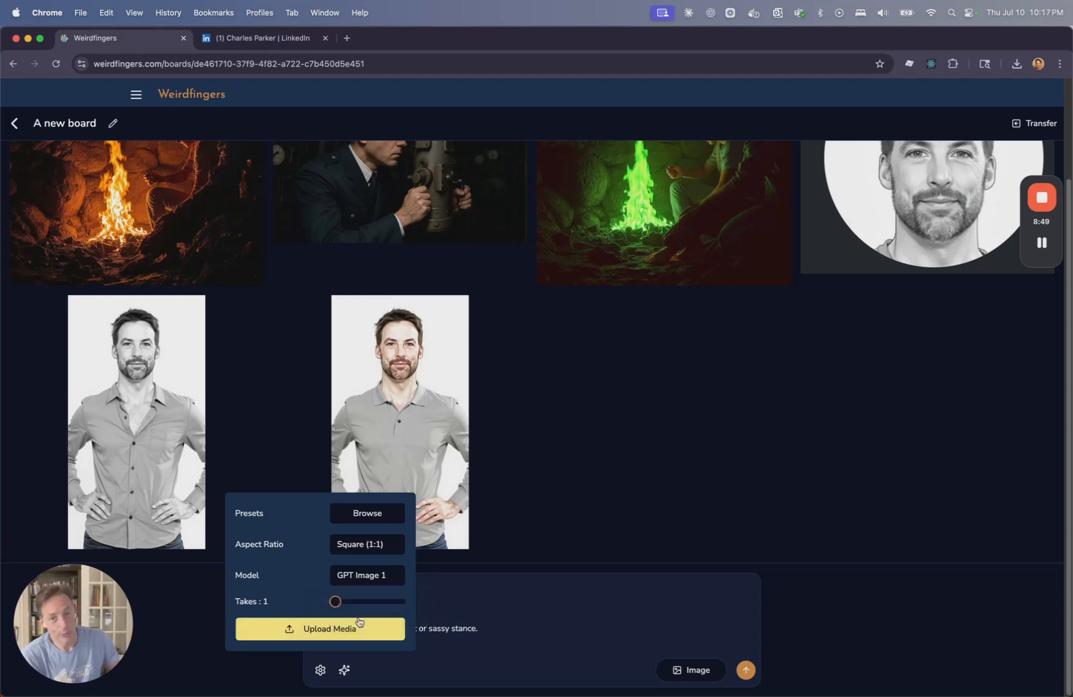
left_click(681, 632)
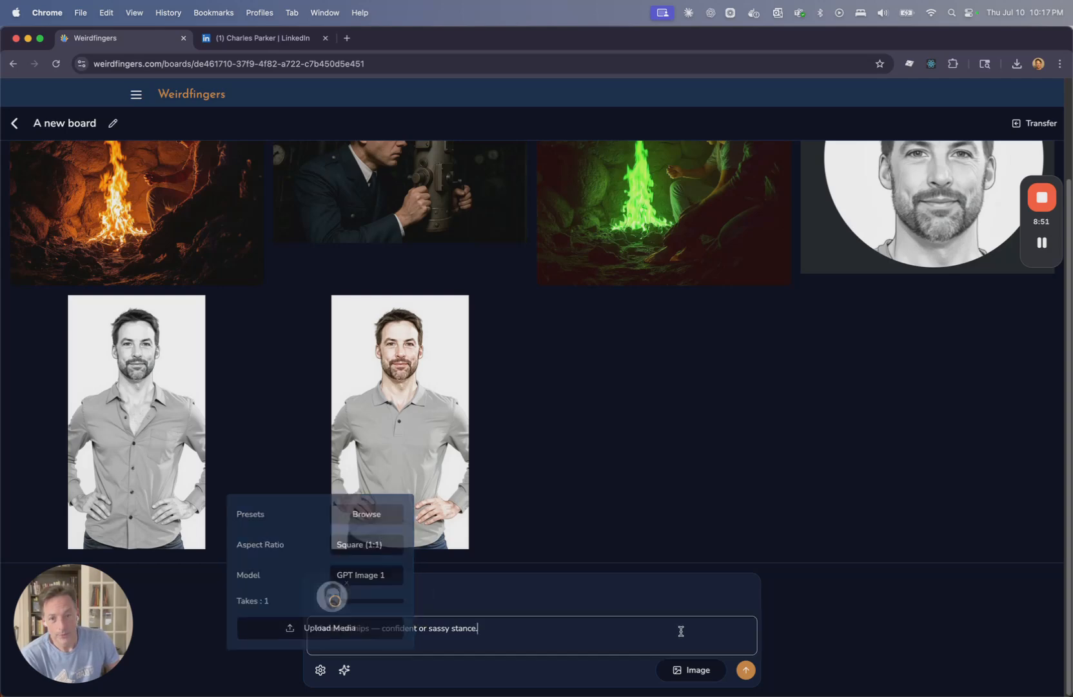
left_click(746, 669)
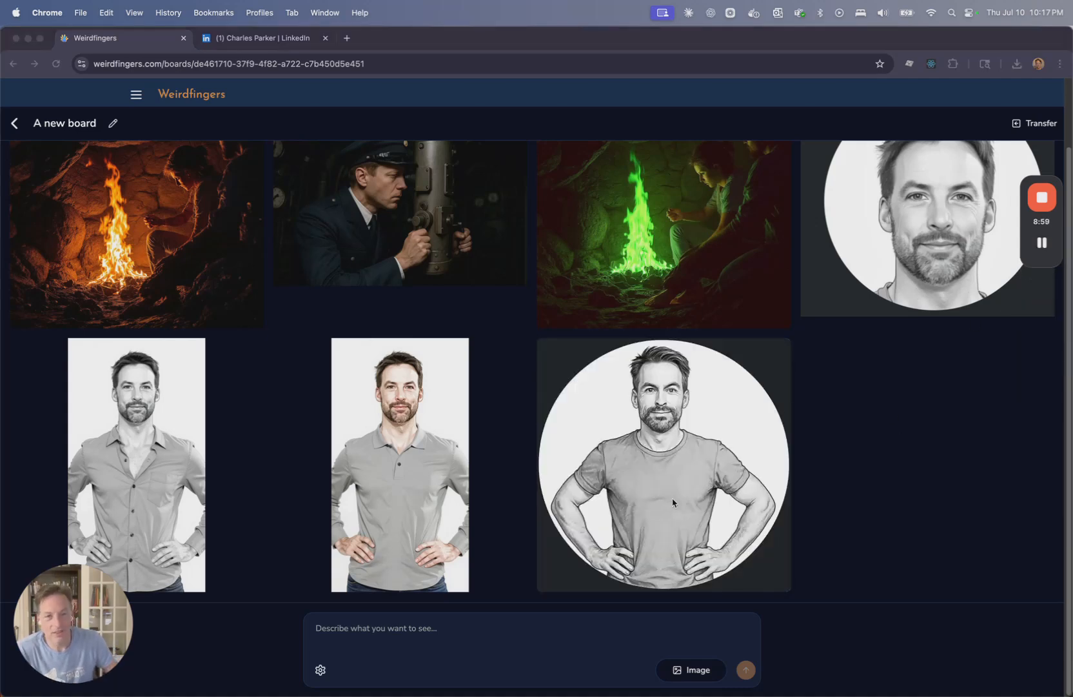
left_click(151, 475)
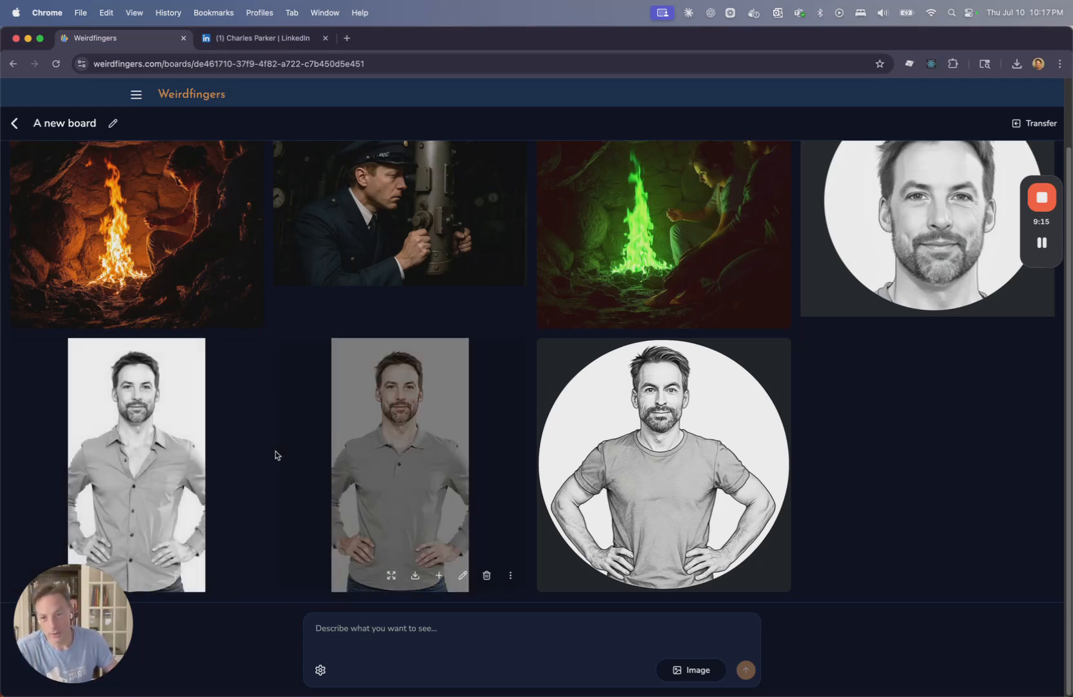
left_click(319, 672)
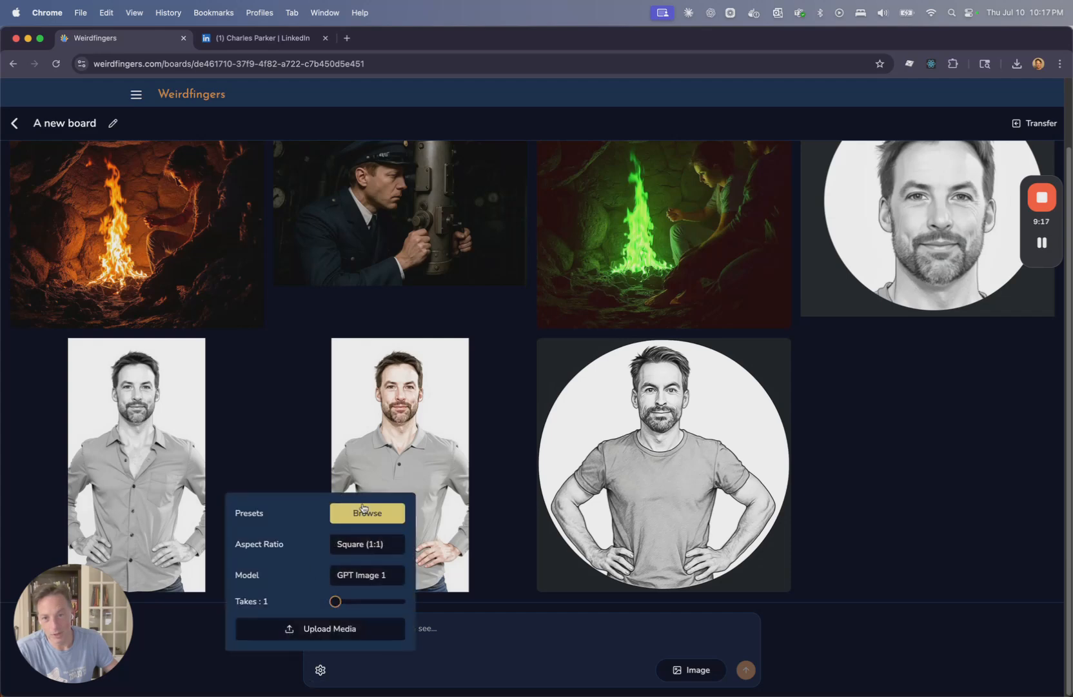
left_click(885, 488)
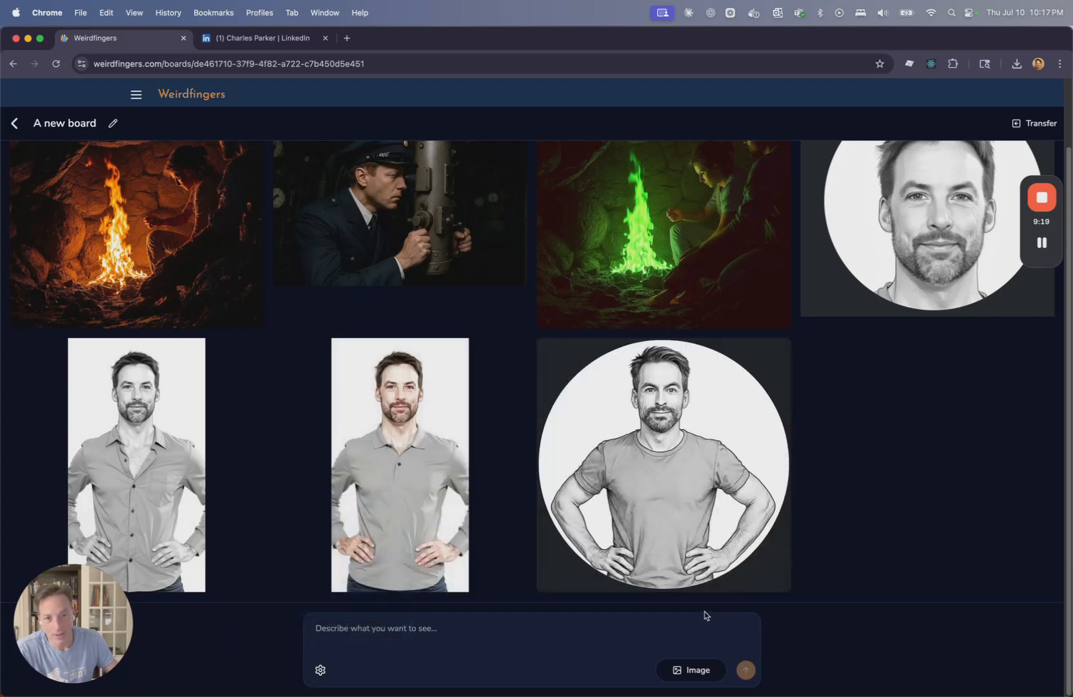
Switch the generation type to Audio, browse the available voices and select Giovanni as the voice.
left_click(687, 671)
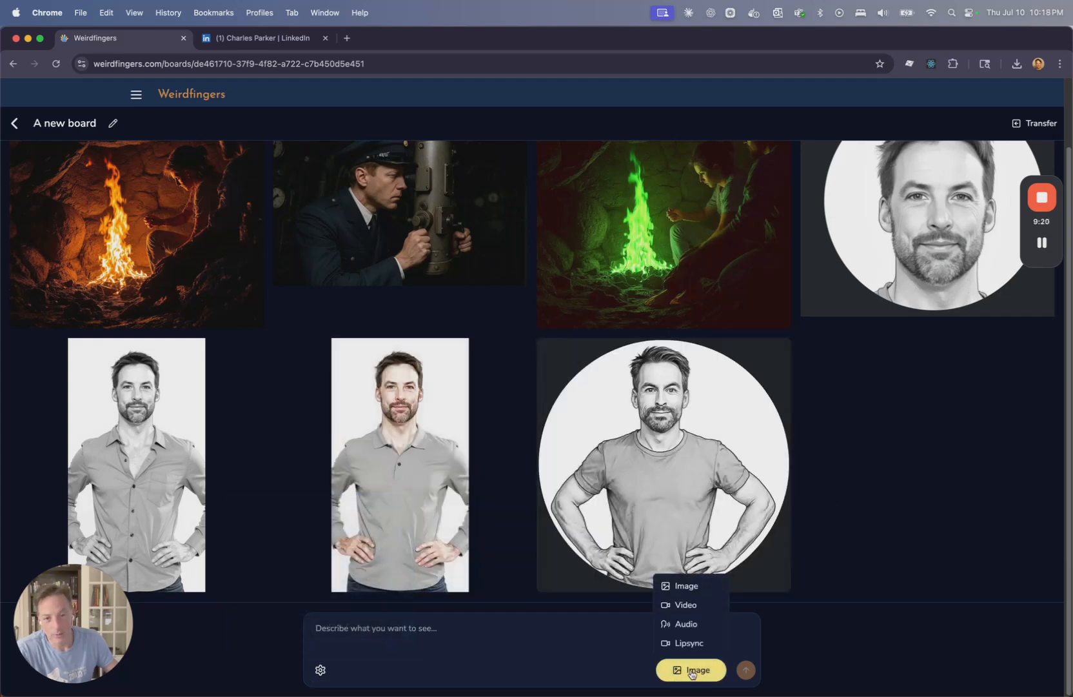
left_click(687, 624)
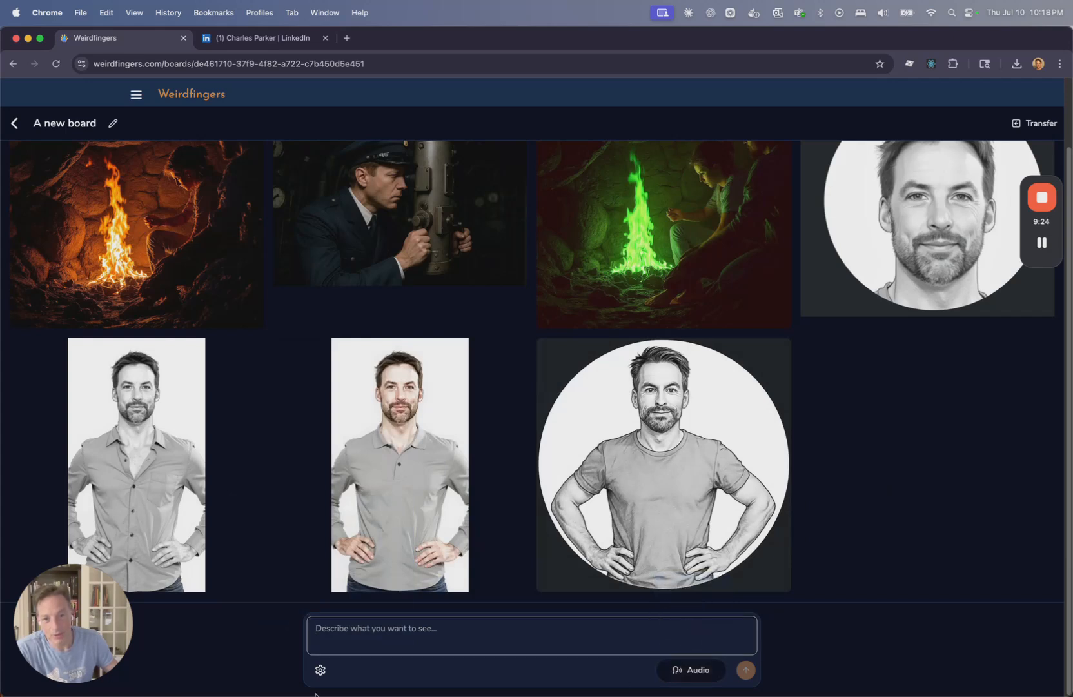
left_click(321, 671)
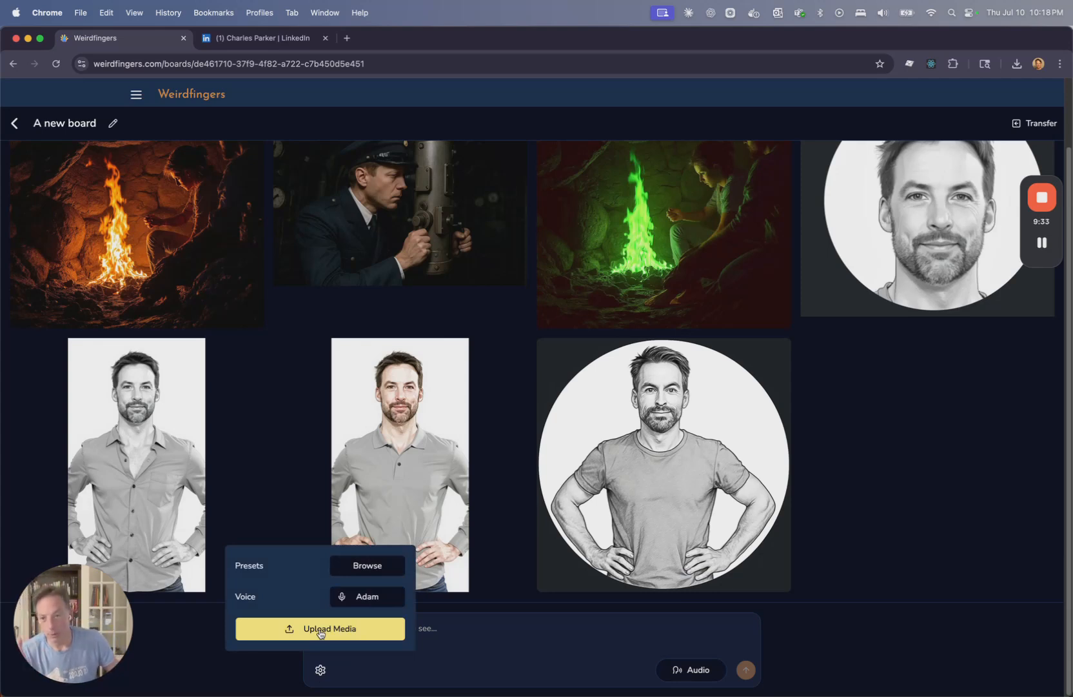
left_click(369, 600)
scroll(360, 527, "down", 5)
scroll(358, 528, "down", 10)
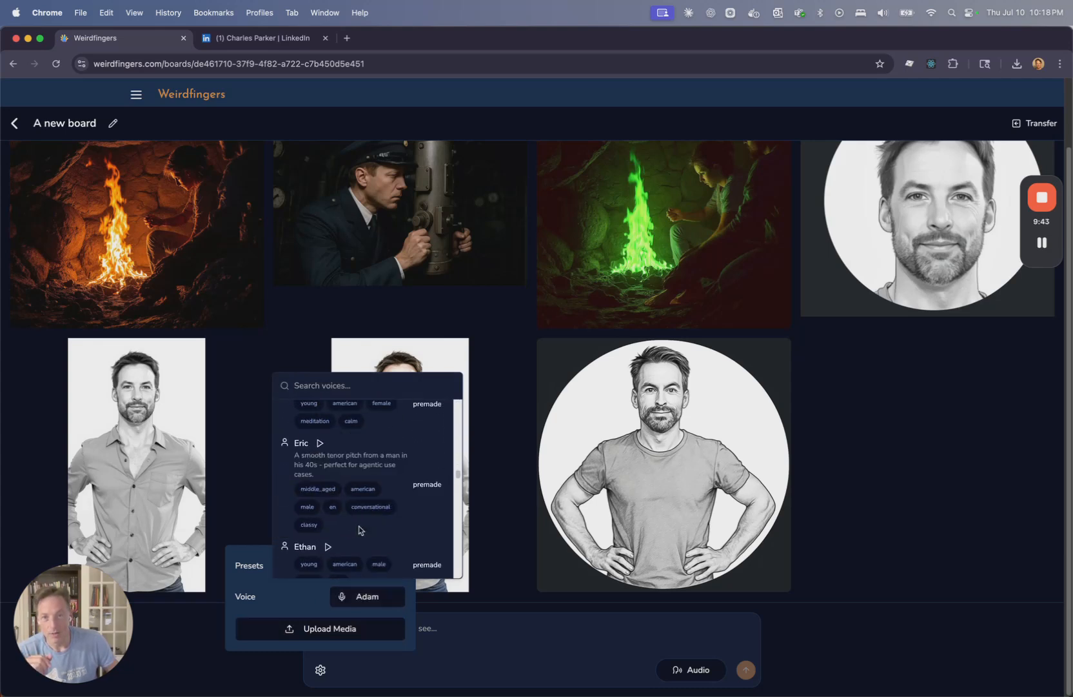
scroll(355, 526, "up", 3)
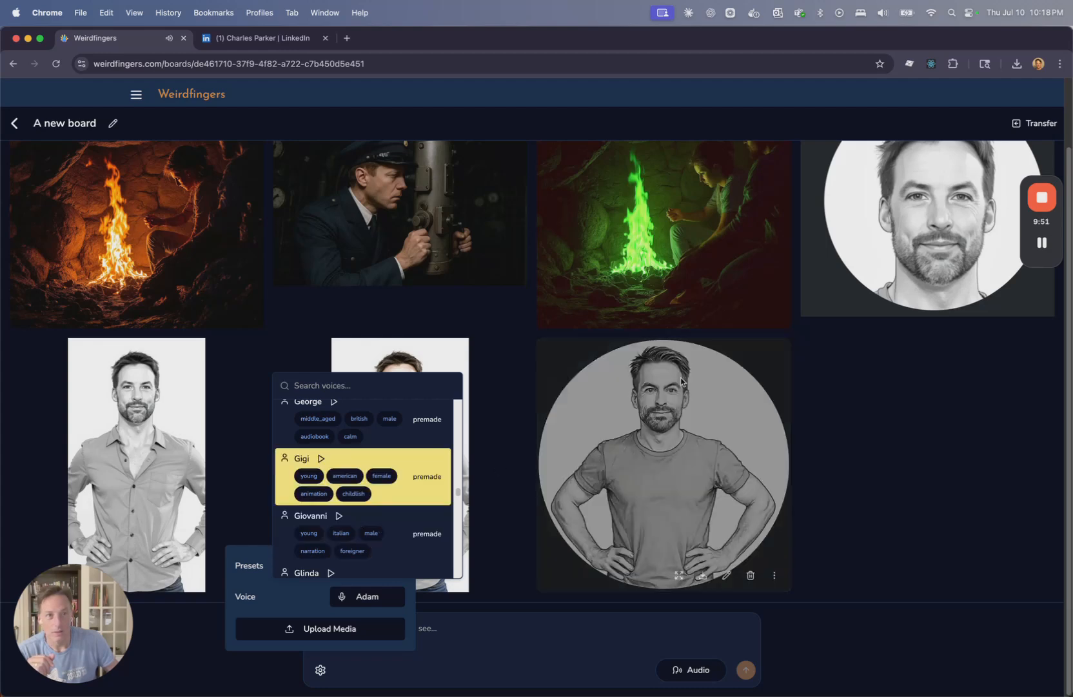
left_click(394, 520)
Generate an audio clip from the preset "The quick brown fox jumps over the lazy dog." and play it on the board.
left_click(345, 571)
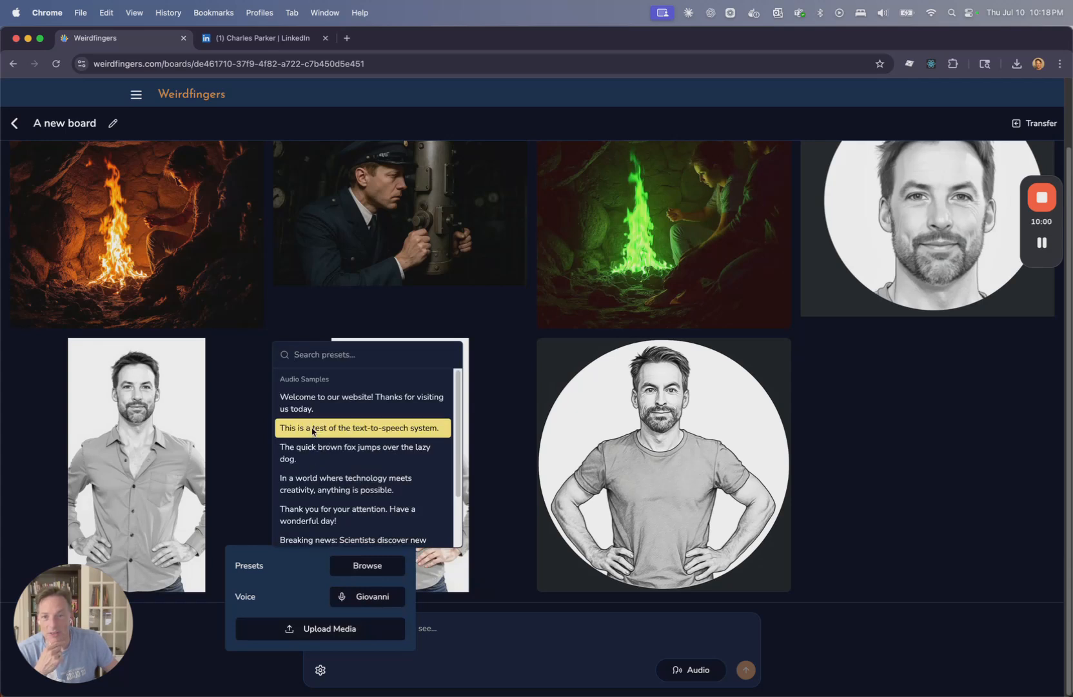
left_click(313, 448)
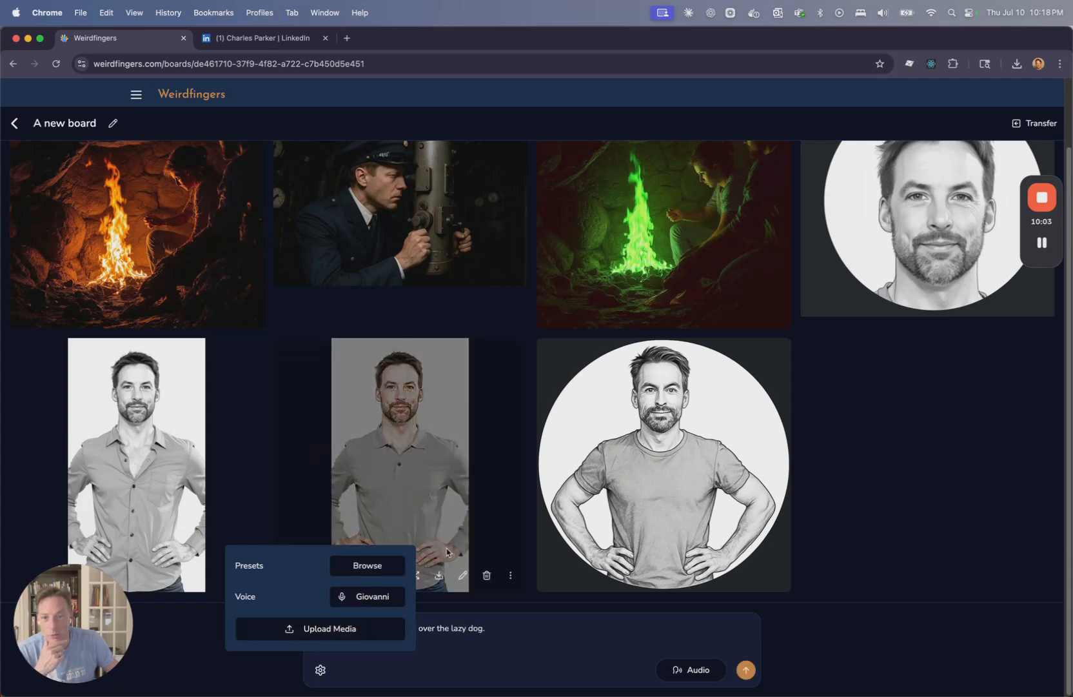
left_click(523, 631)
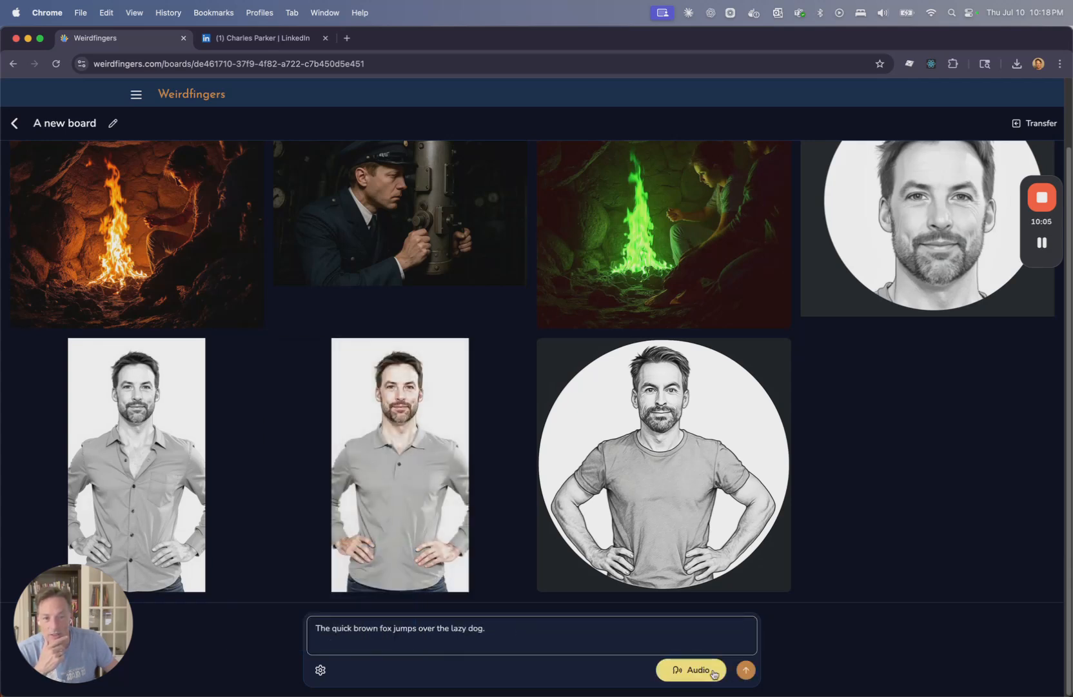
left_click(747, 671)
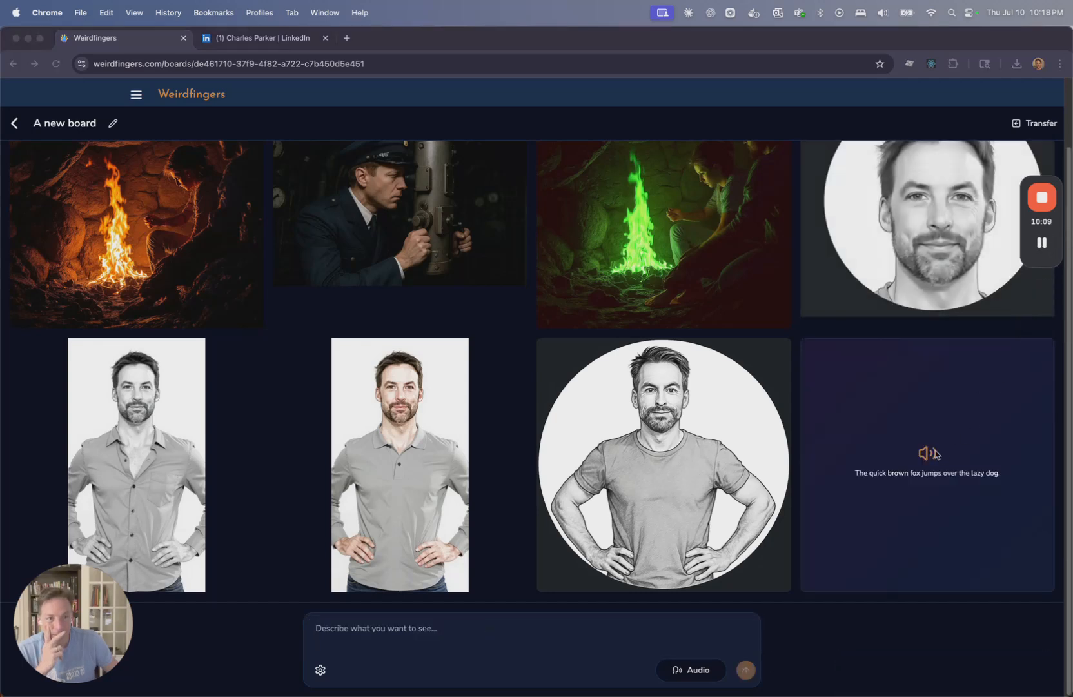
left_click(935, 460)
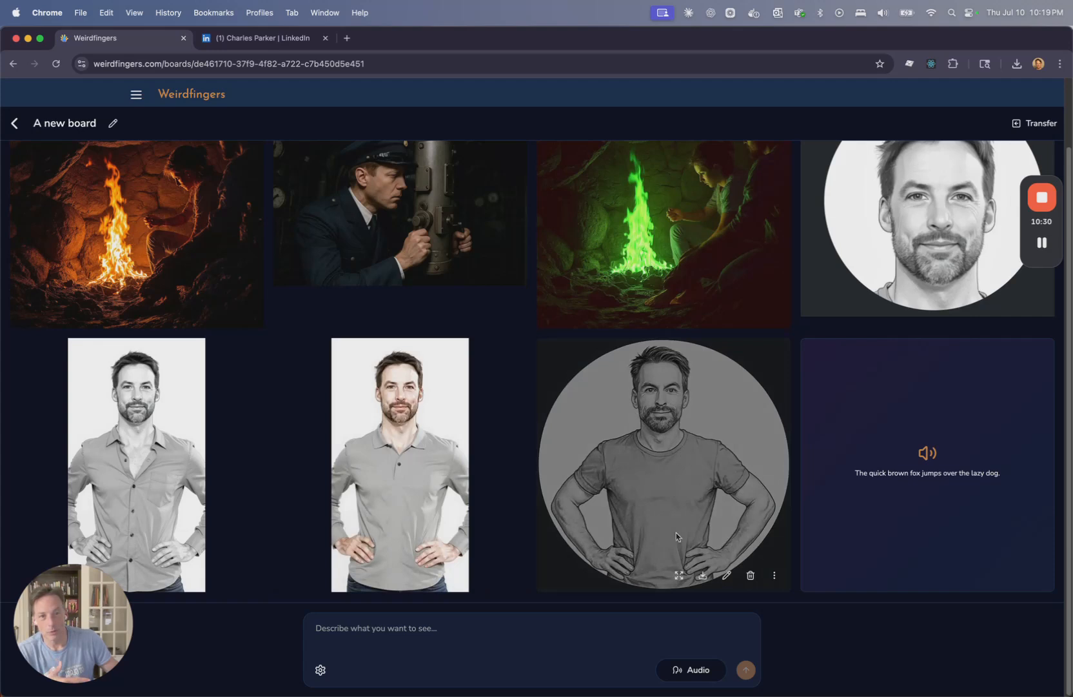
left_click(726, 576)
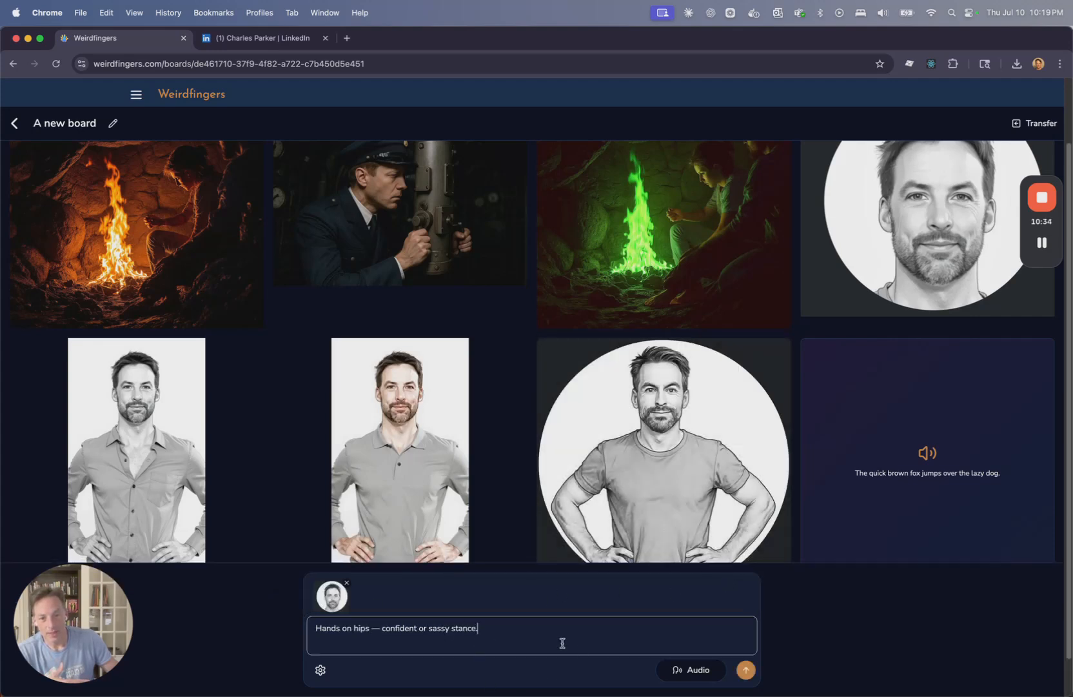
triple_click(497, 631)
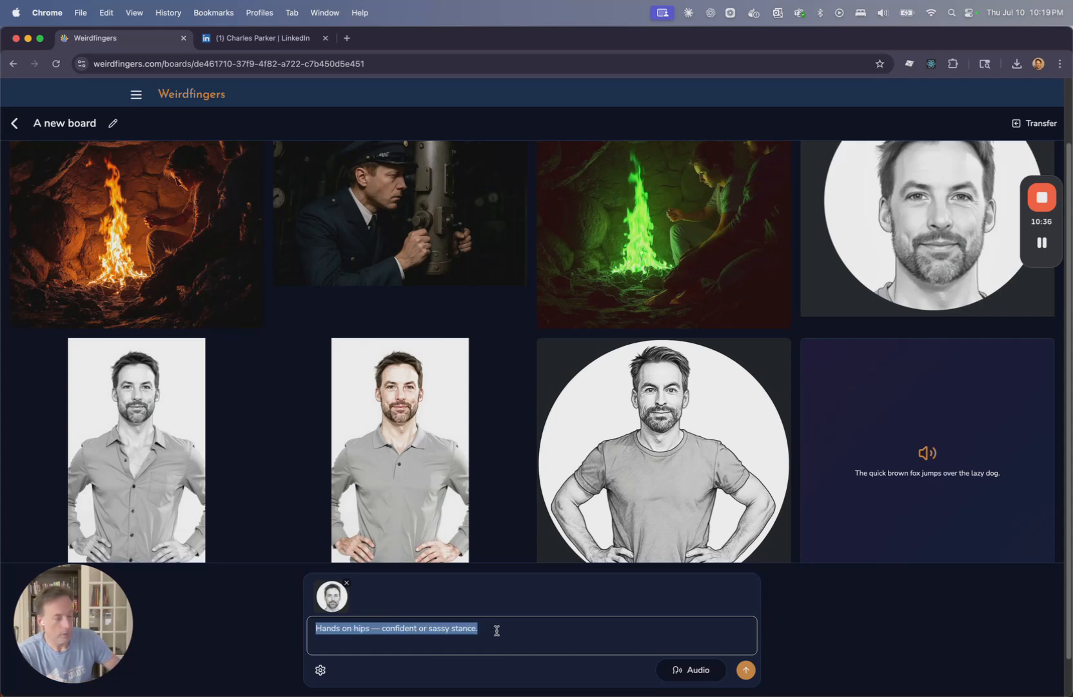
key("BackSpace")
Switch the generation type to Video and replace the attached portrait reference with the circular hands-on-hips image.
left_click(700, 671)
left_click(701, 670)
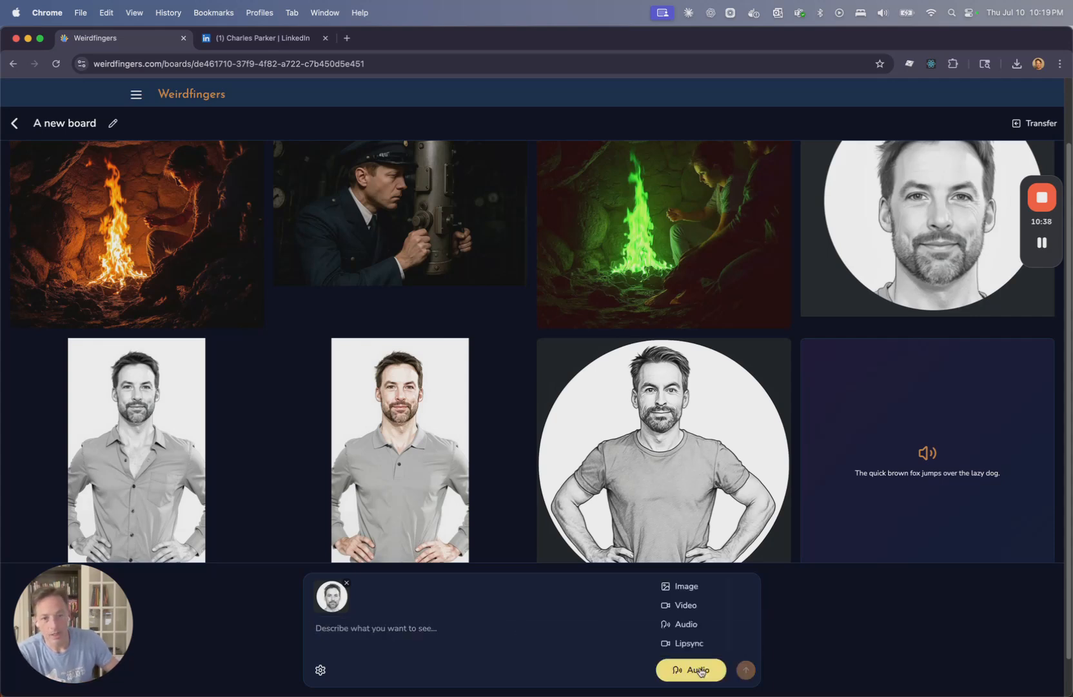
left_click(689, 608)
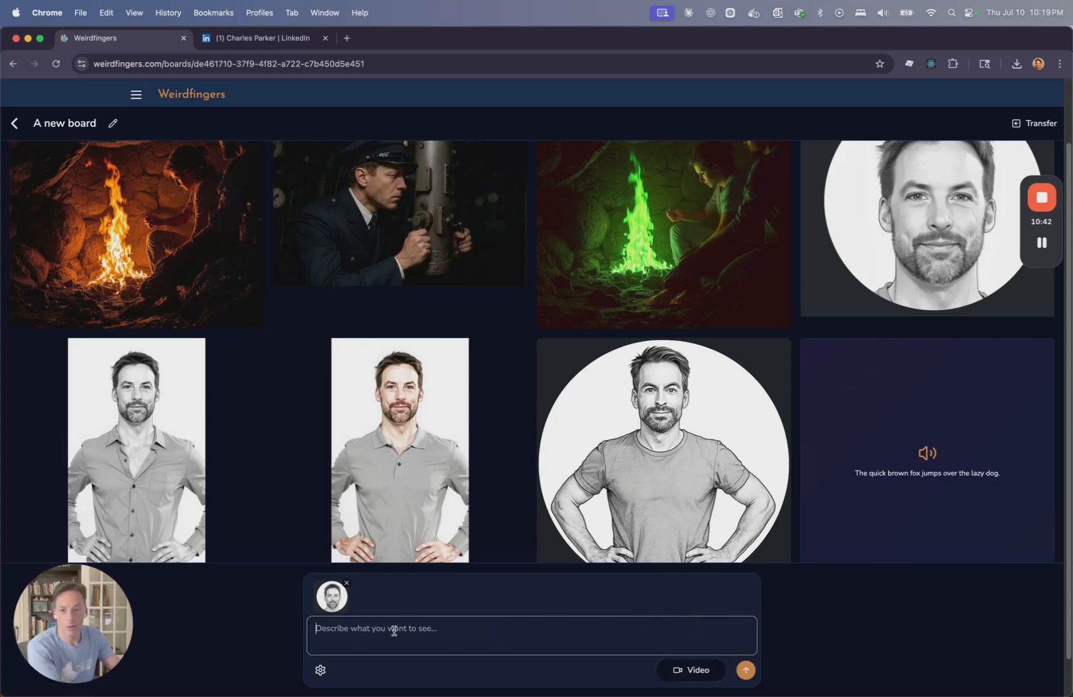
left_click(347, 584)
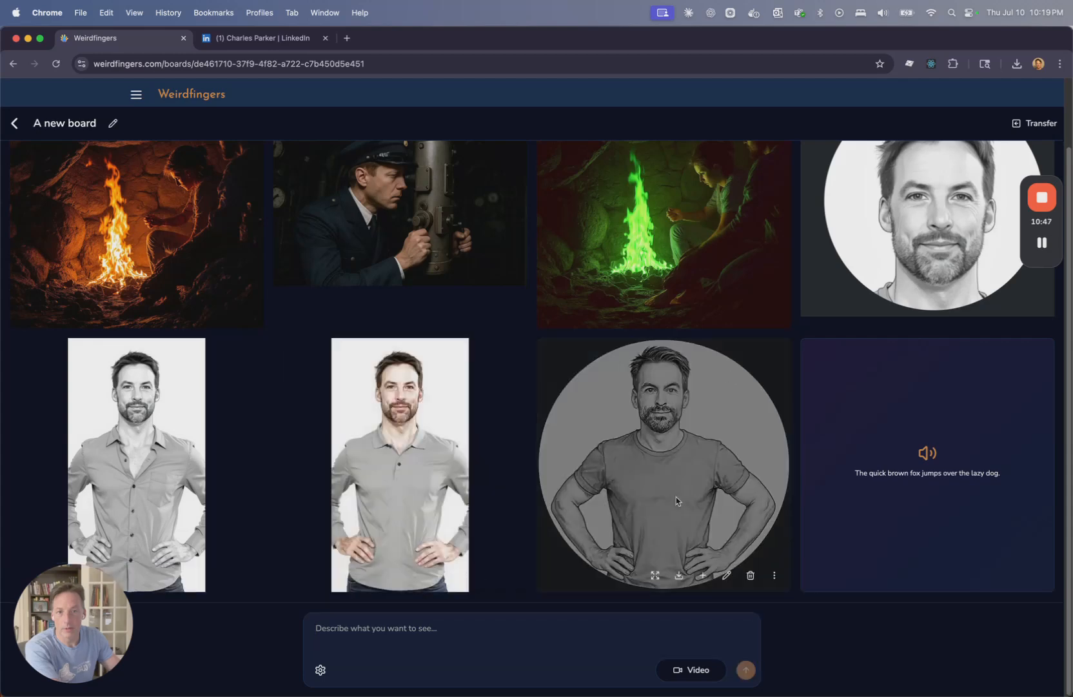
left_click(703, 575)
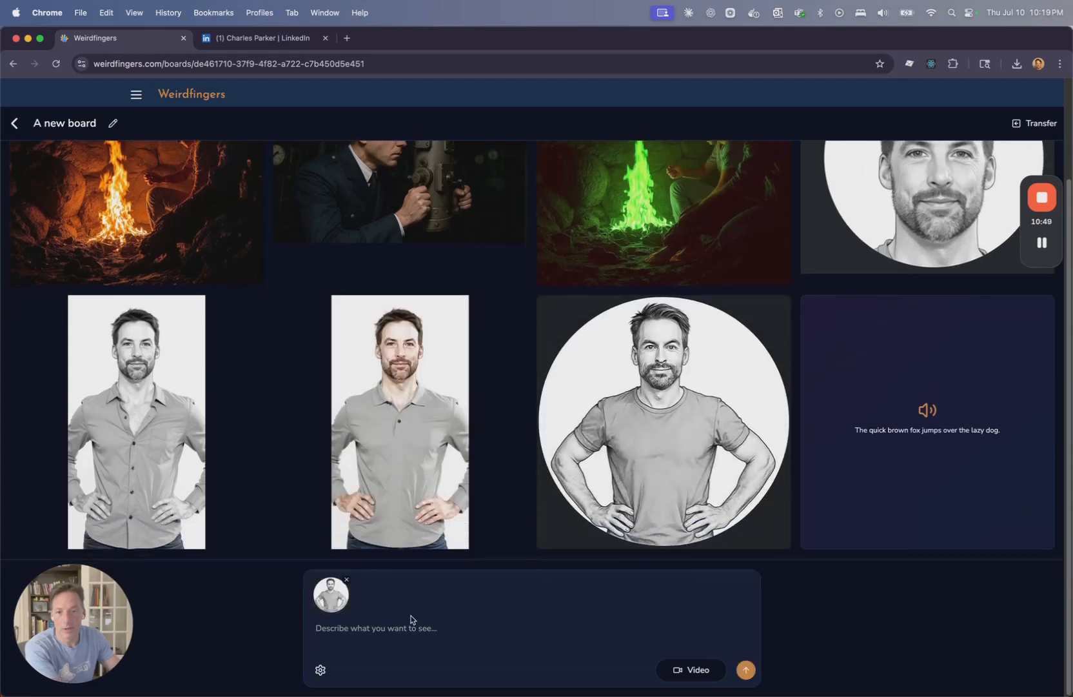
Enter the video prompt "zoom in slighty; he is gesturing".
left_click(362, 636)
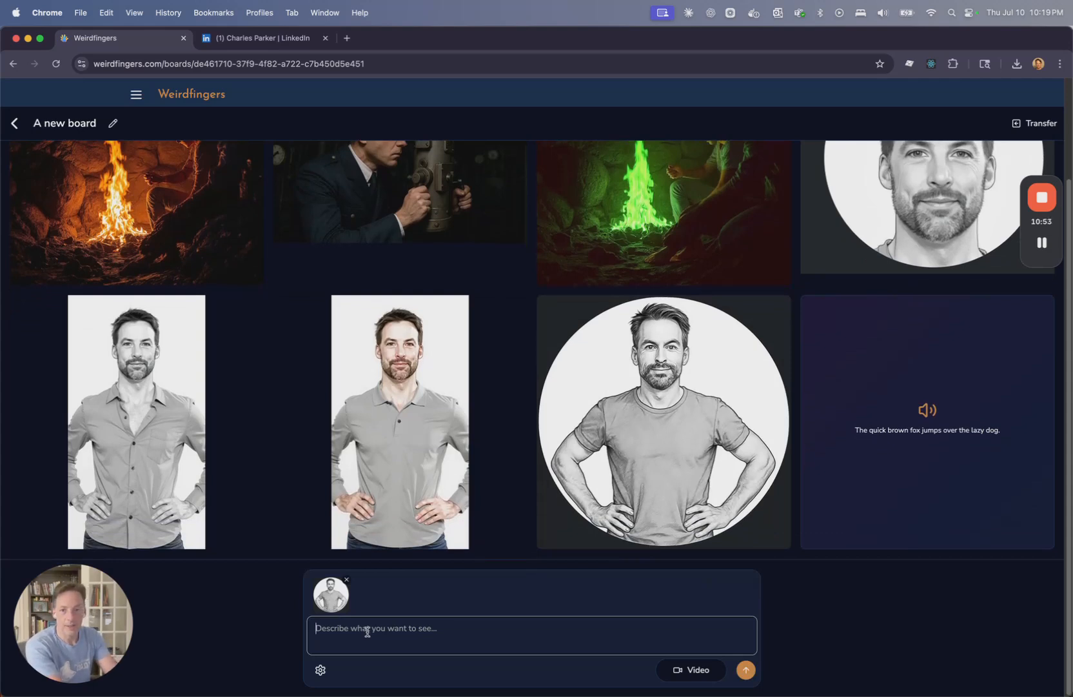
type("zoom in")
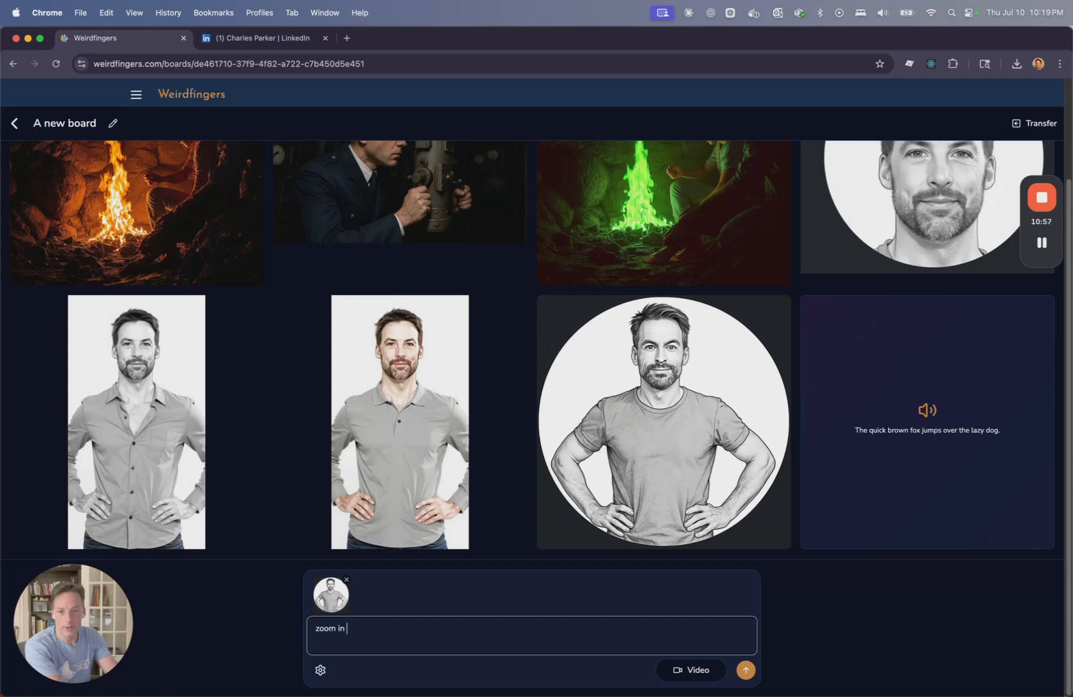
type(" slighty; he is gesturing")
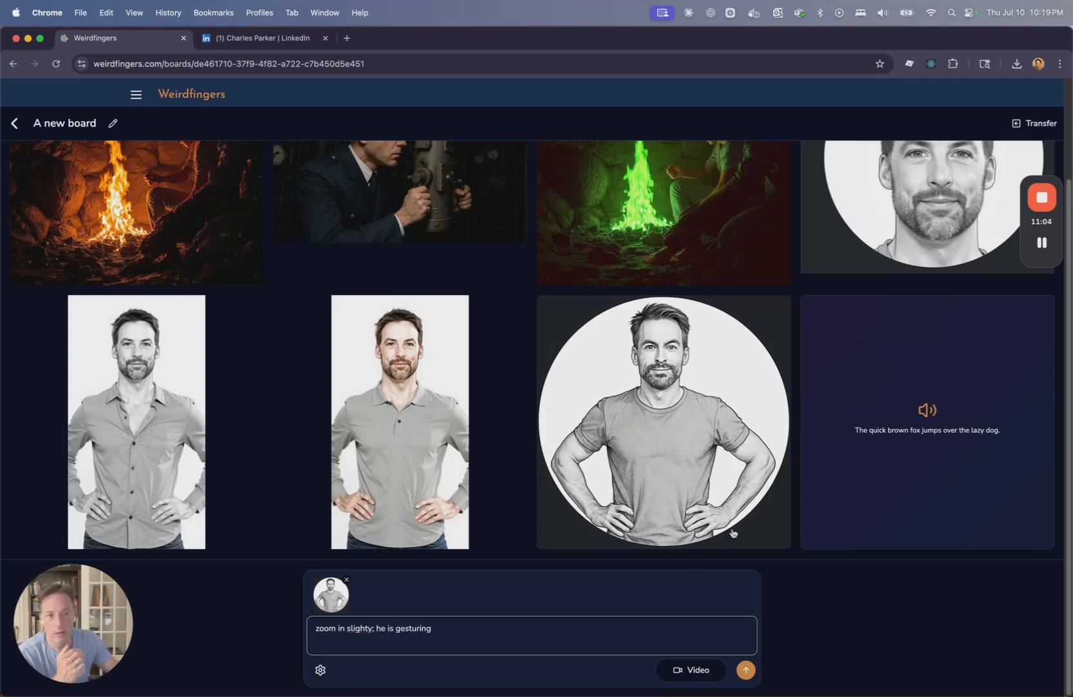
mouse_move(888, 441)
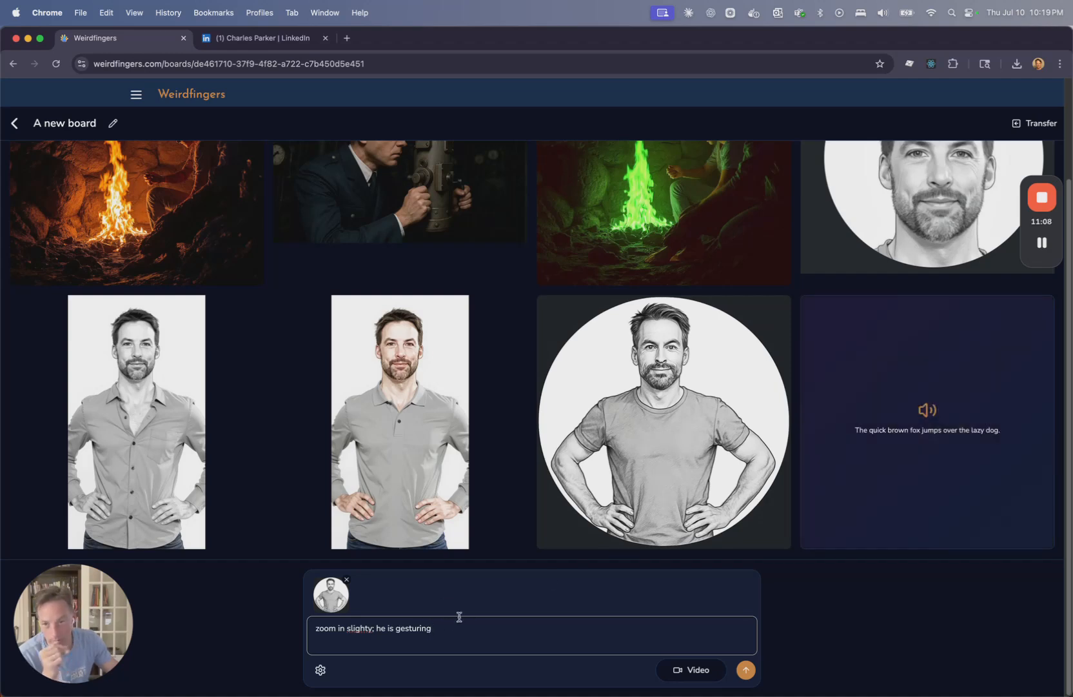
Choose a video duration of 5 seconds in the generation settings and close them.
left_click(320, 670)
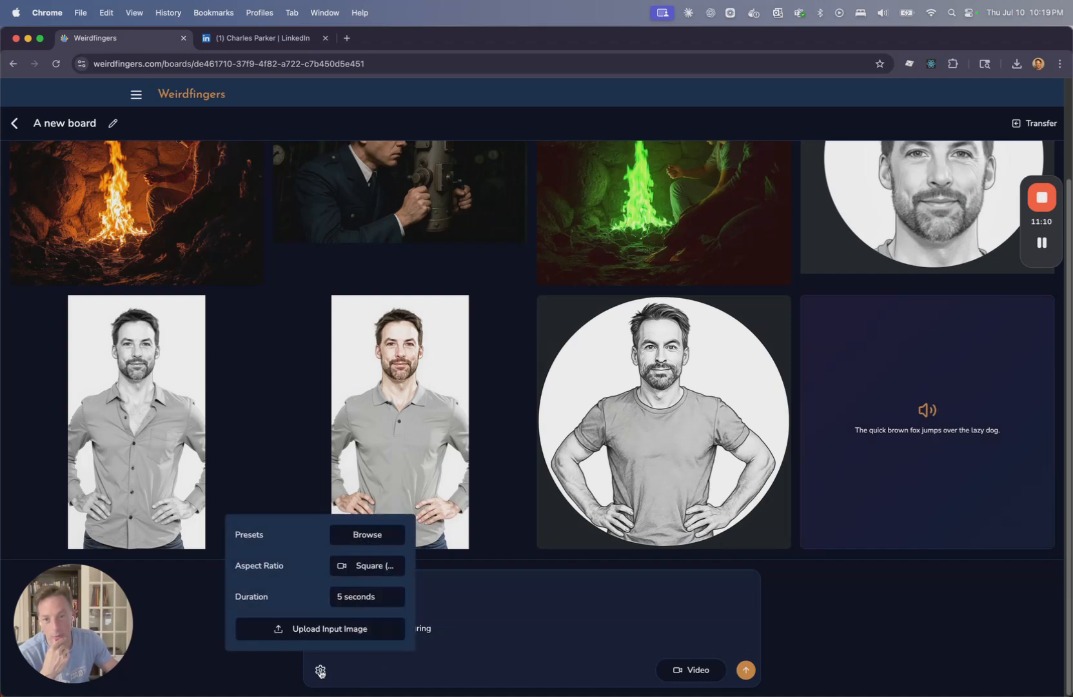
left_click(367, 598)
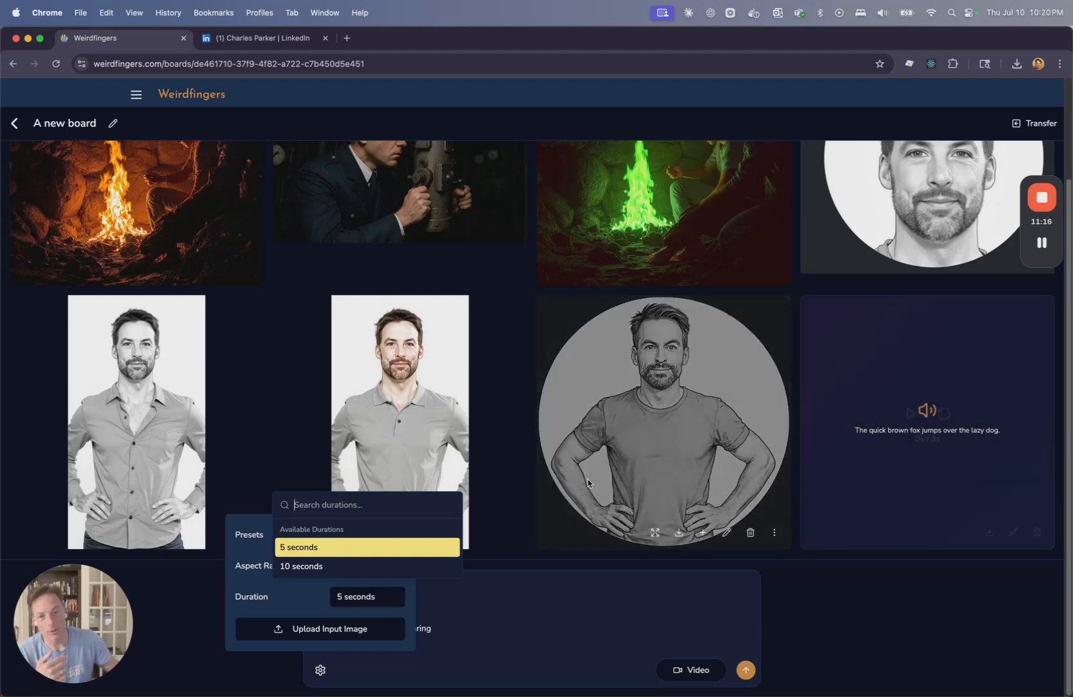
left_click(301, 548)
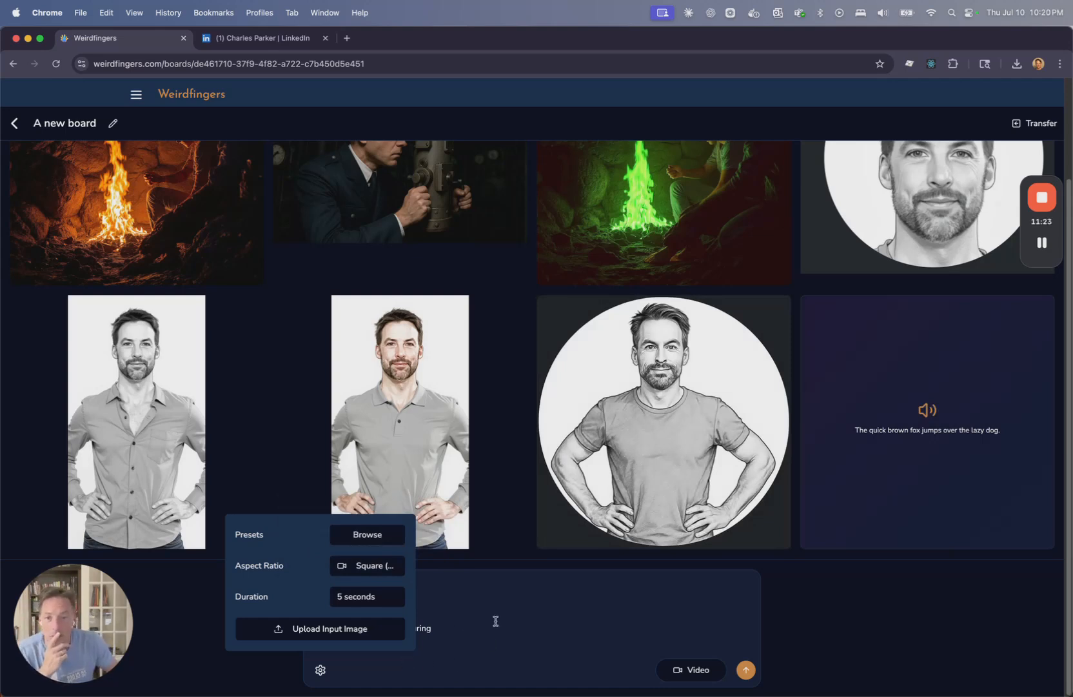
left_click(553, 610)
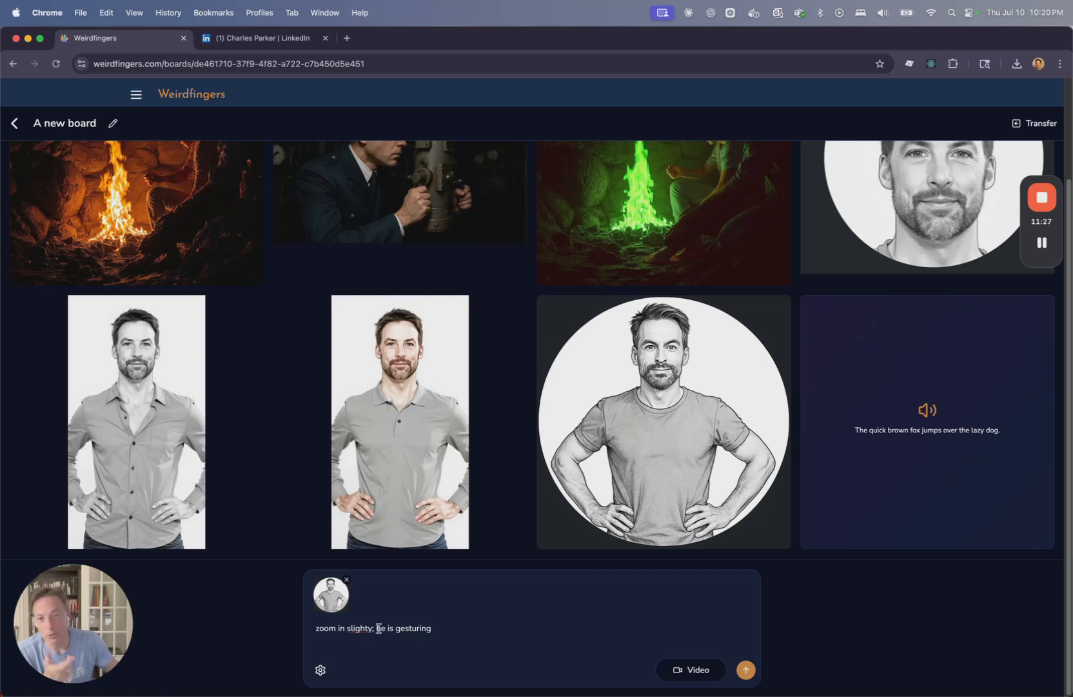
left_click_drag(437, 627, 377, 629)
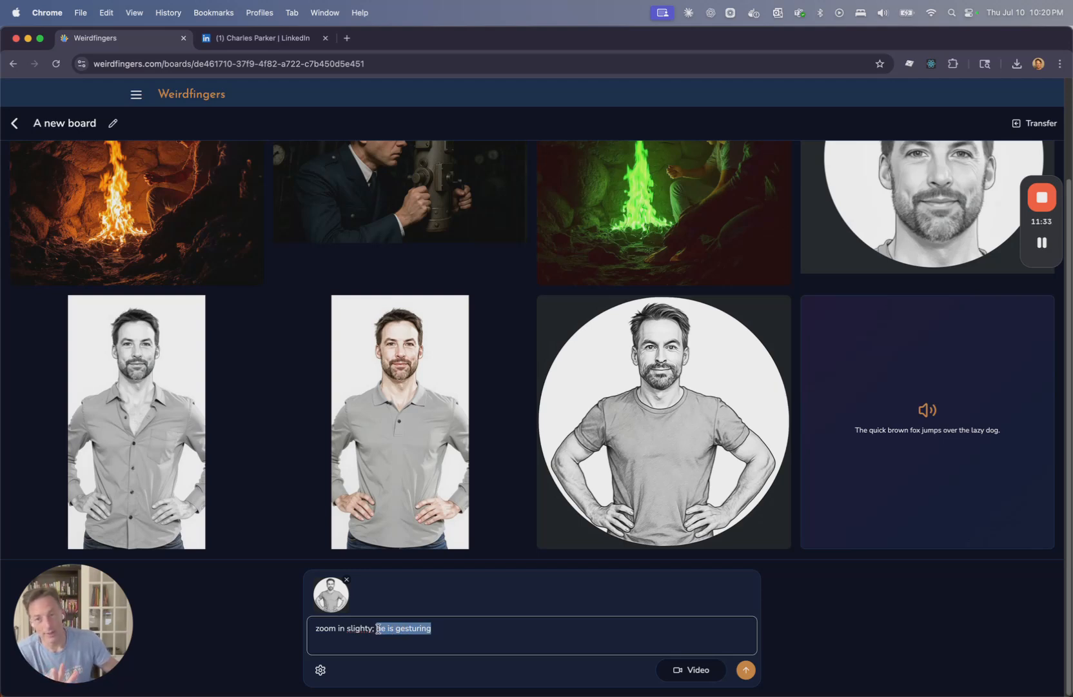
left_click(458, 629)
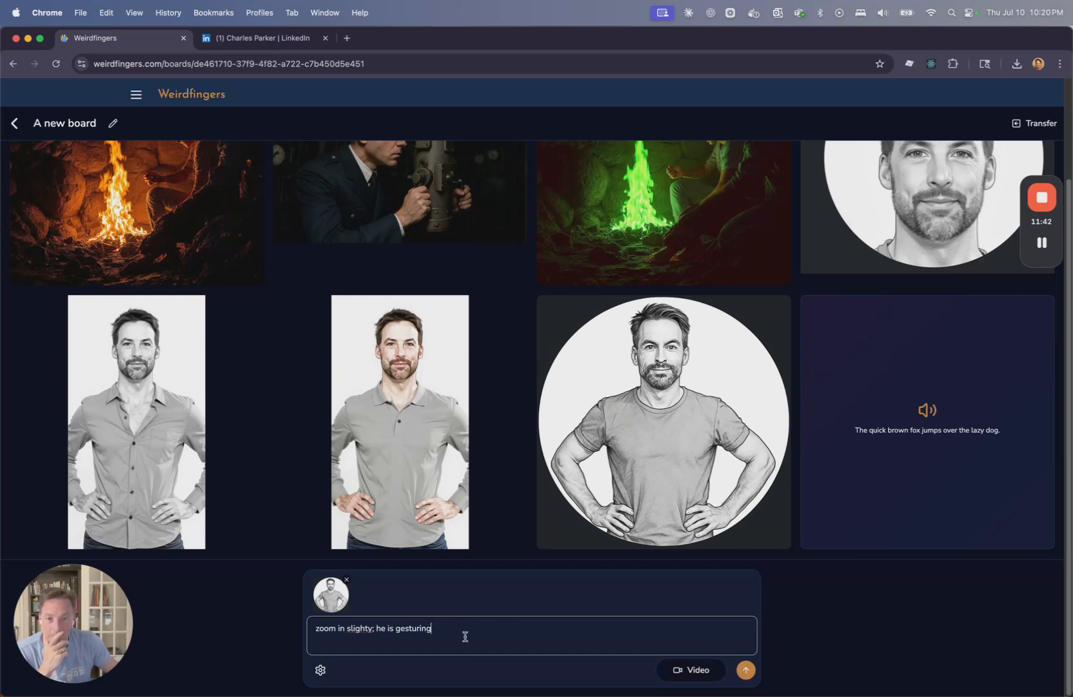
Submit the video generation for the circular hands-on-hips portrait and look over the board's existing items.
left_click(745, 669)
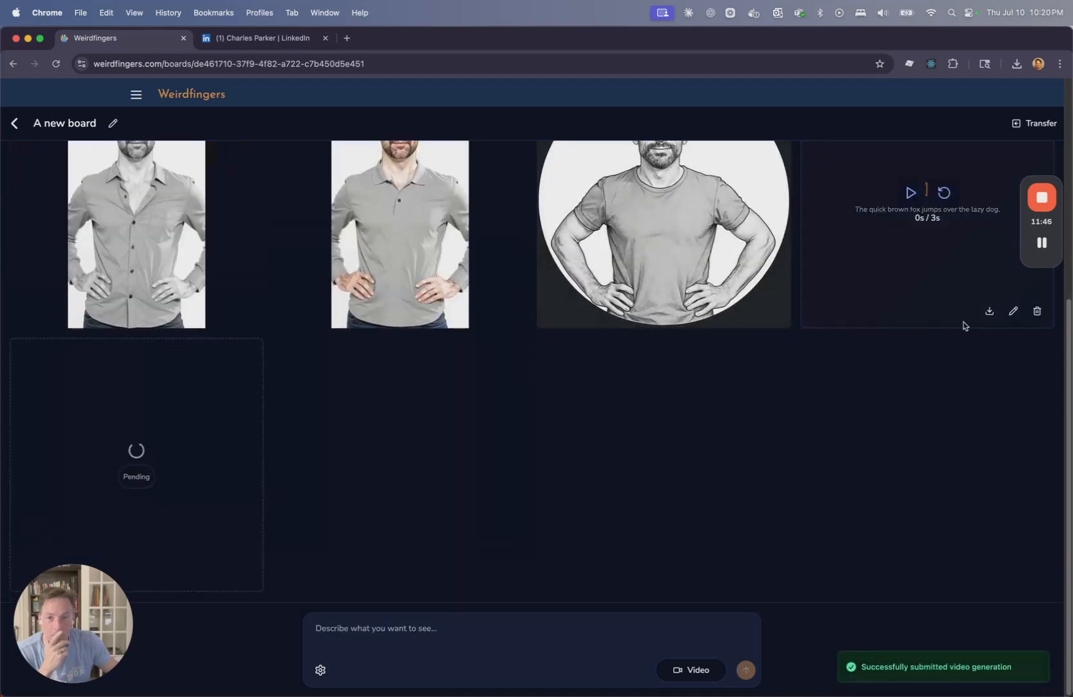
mouse_move(1038, 253)
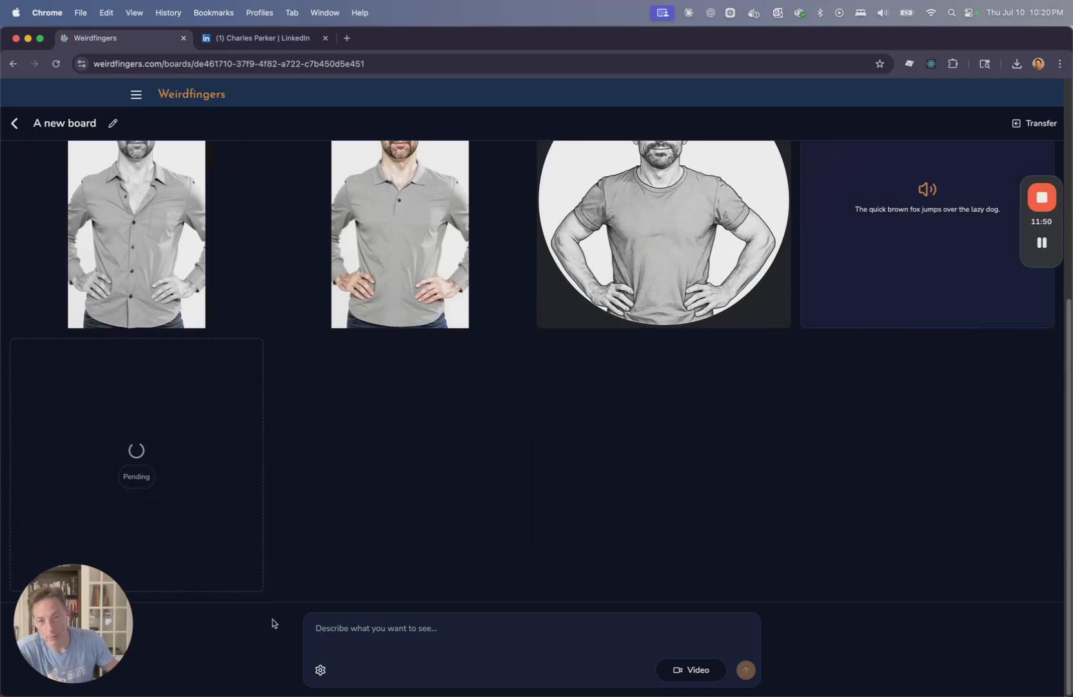
scroll(369, 542, "up", 3)
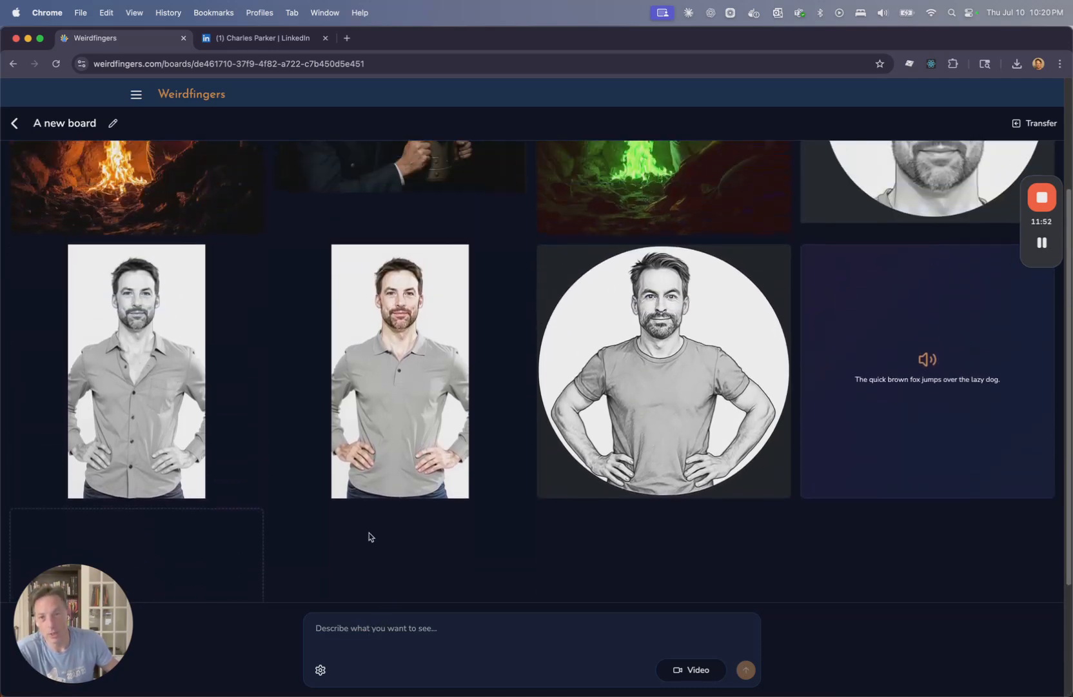
scroll(373, 540, "up", 1)
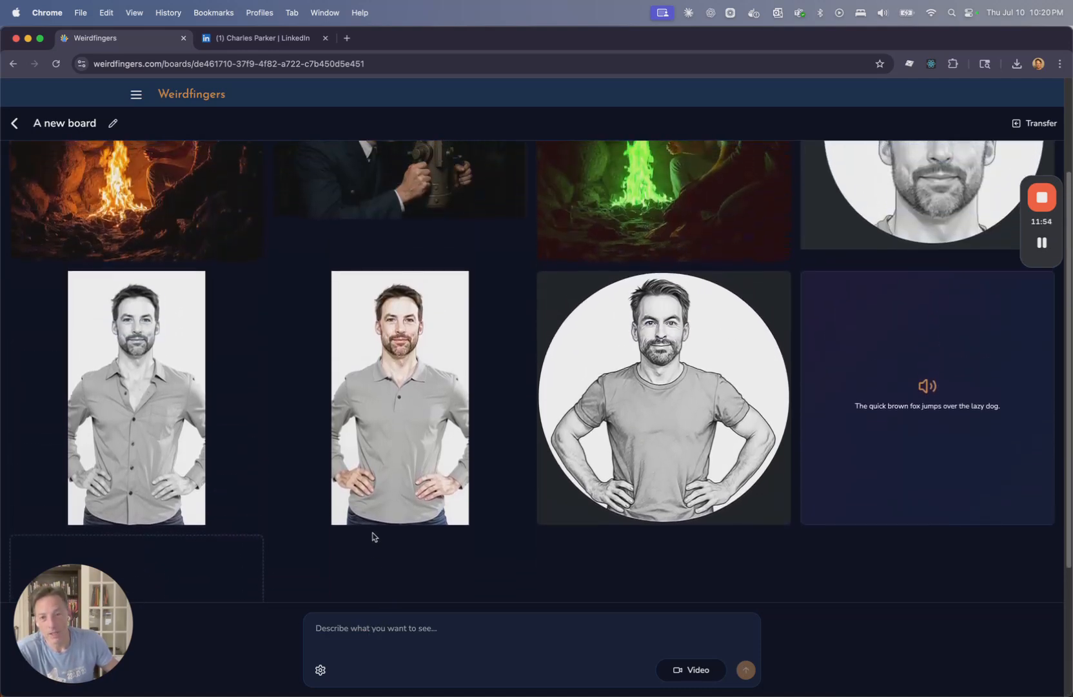
scroll(373, 535, "up", 2)
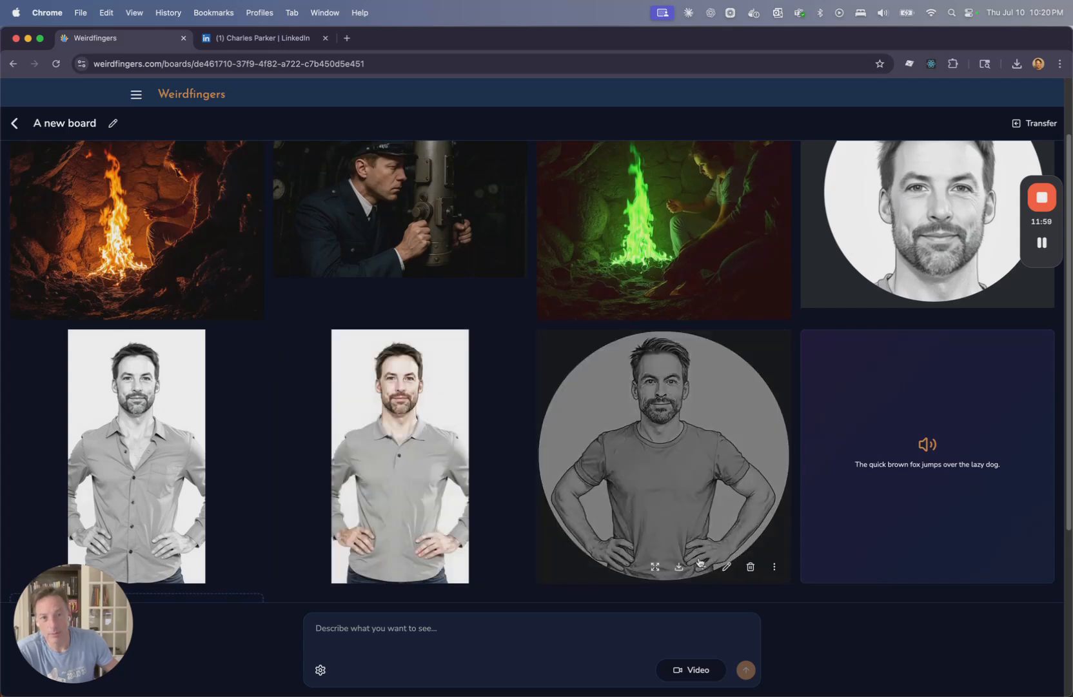
Enter the prompt "war torn cityscape" and switch the generation type to Image.
left_click(414, 631)
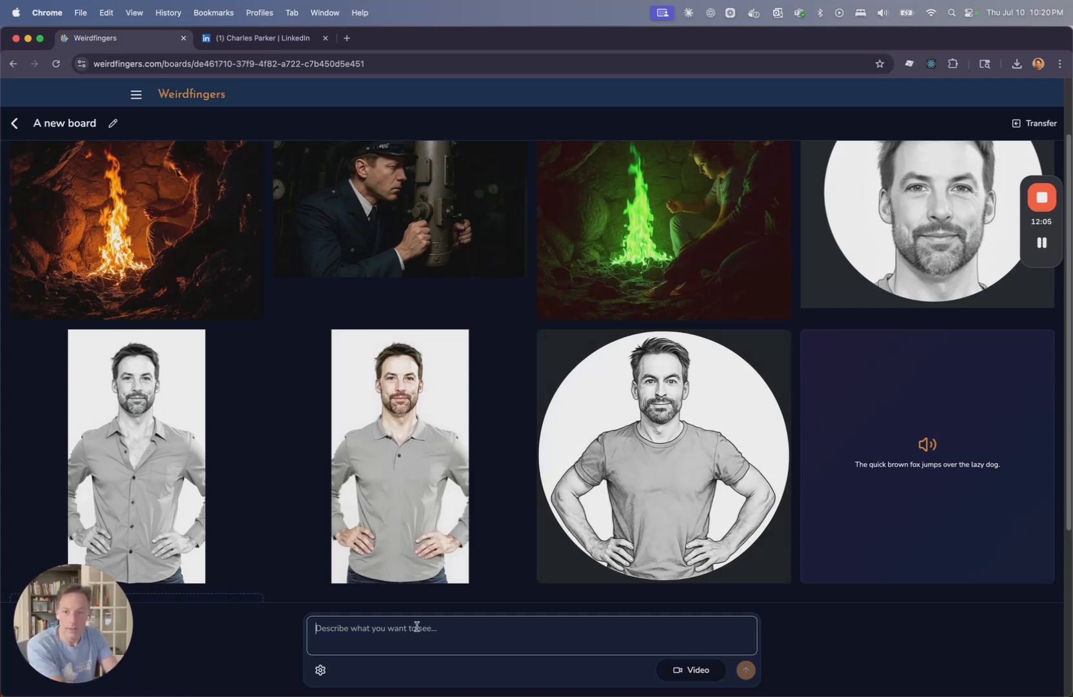
type("war torn cityscape")
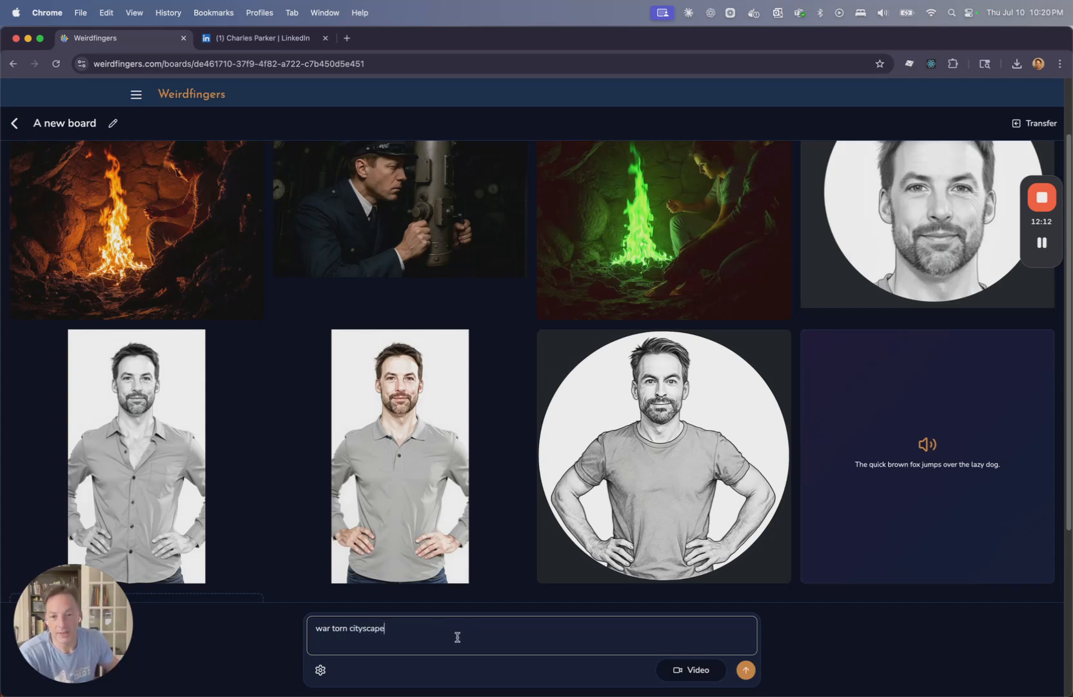
key("Return")
left_click(691, 669)
left_click(687, 586)
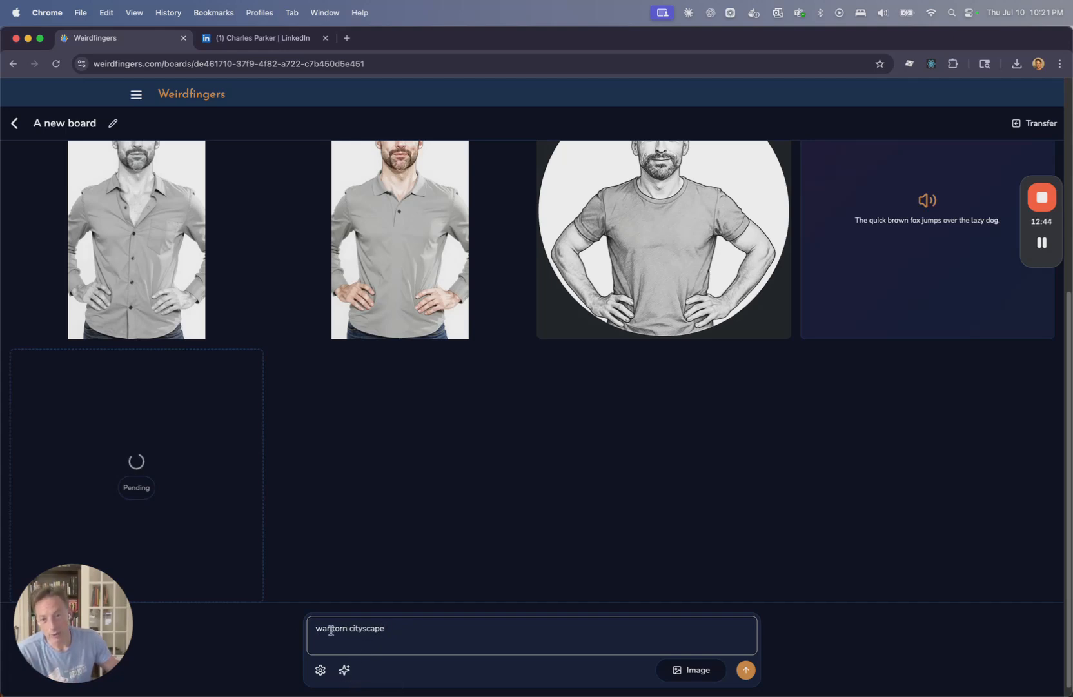
Enhance the cityscape prompt with the automatic prompt rewriter and generate the image from it.
left_click(347, 671)
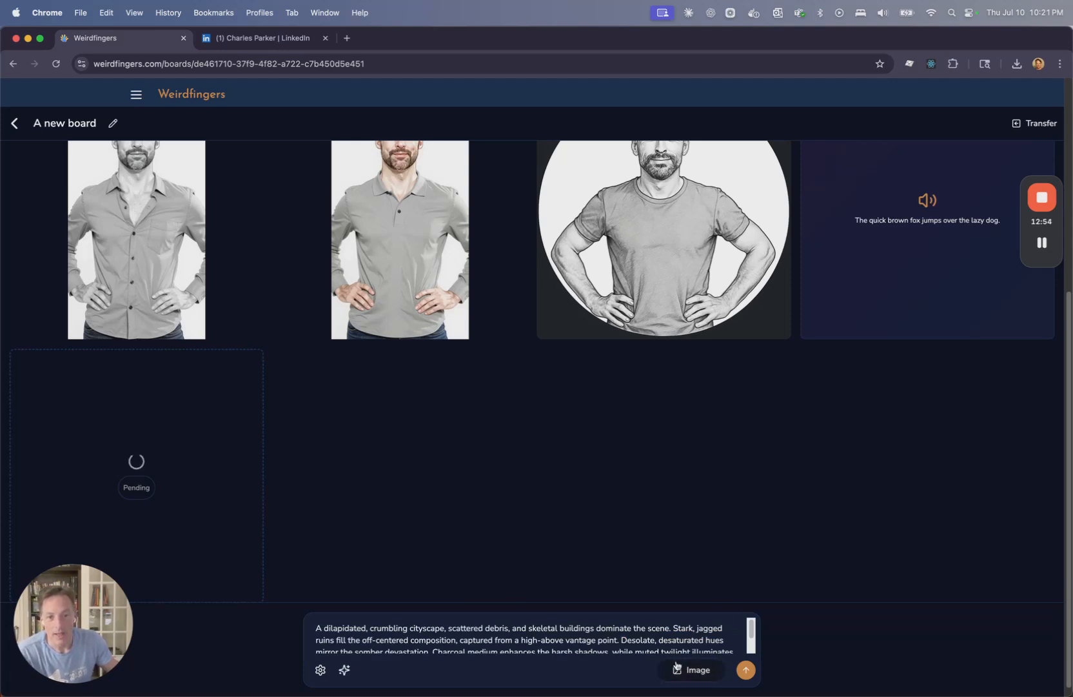
left_click(747, 672)
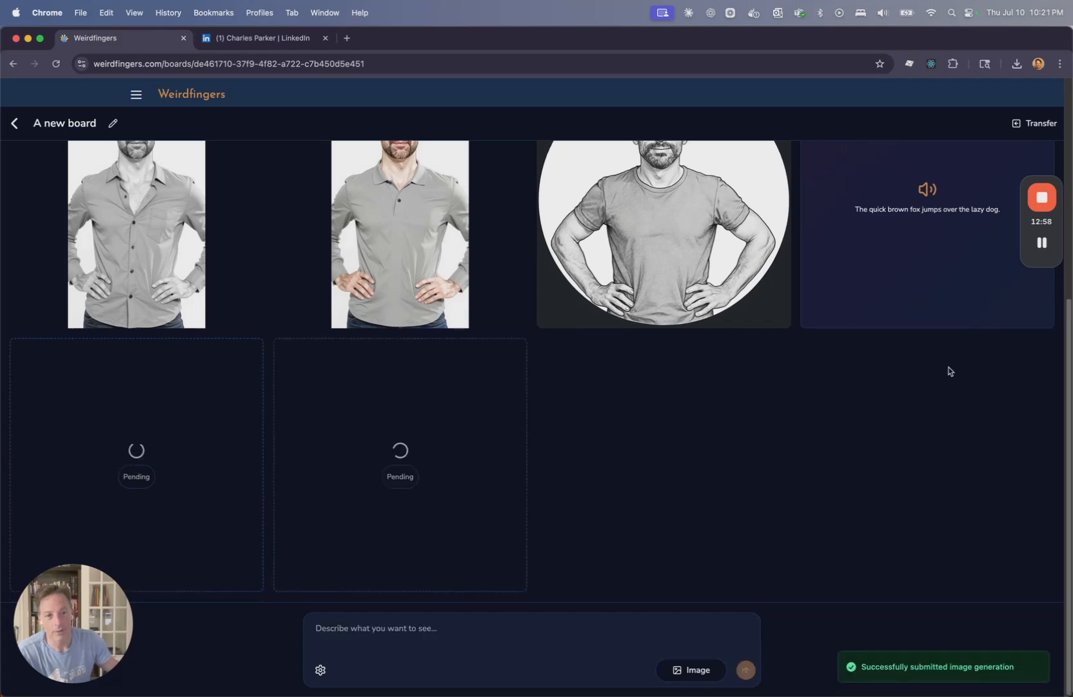
mouse_move(1043, 244)
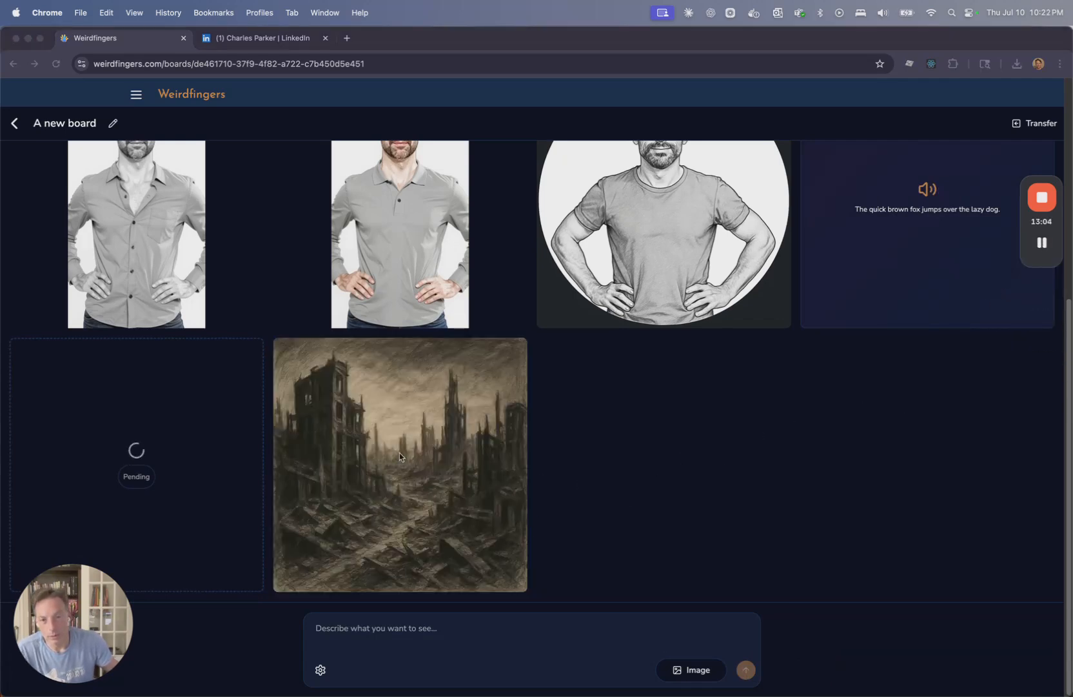
Reuse the ruined cityscape image's prompt, replace "Charcoal medium" with "Pencil sketch", and generate a new image.
left_click(411, 488)
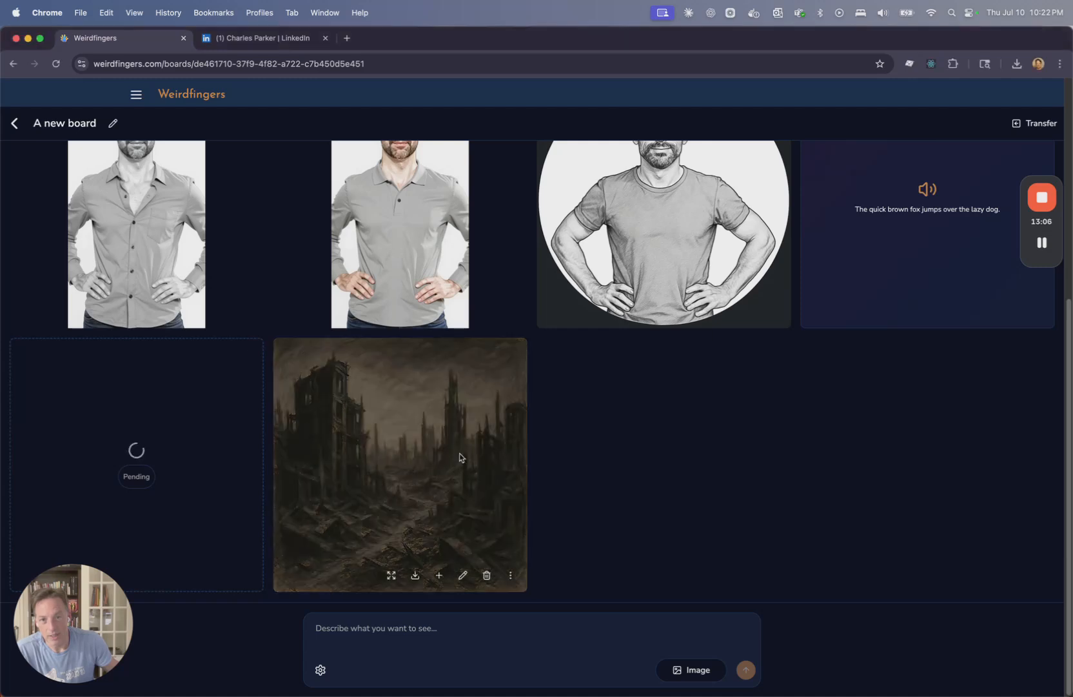
left_click(463, 575)
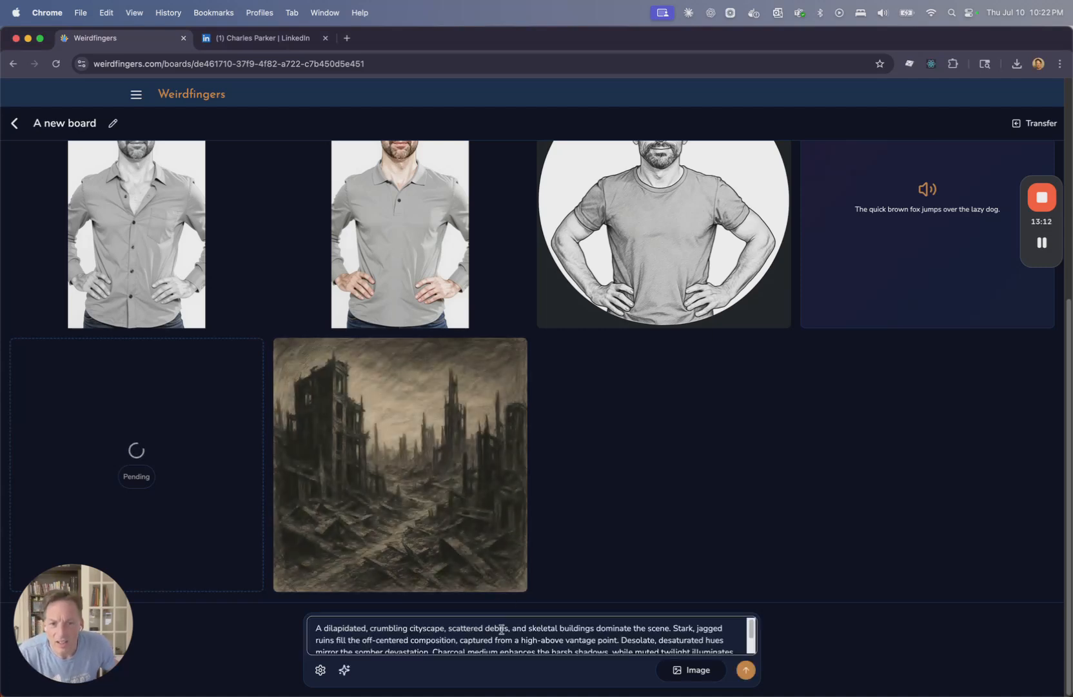
scroll(652, 650, "down", 2)
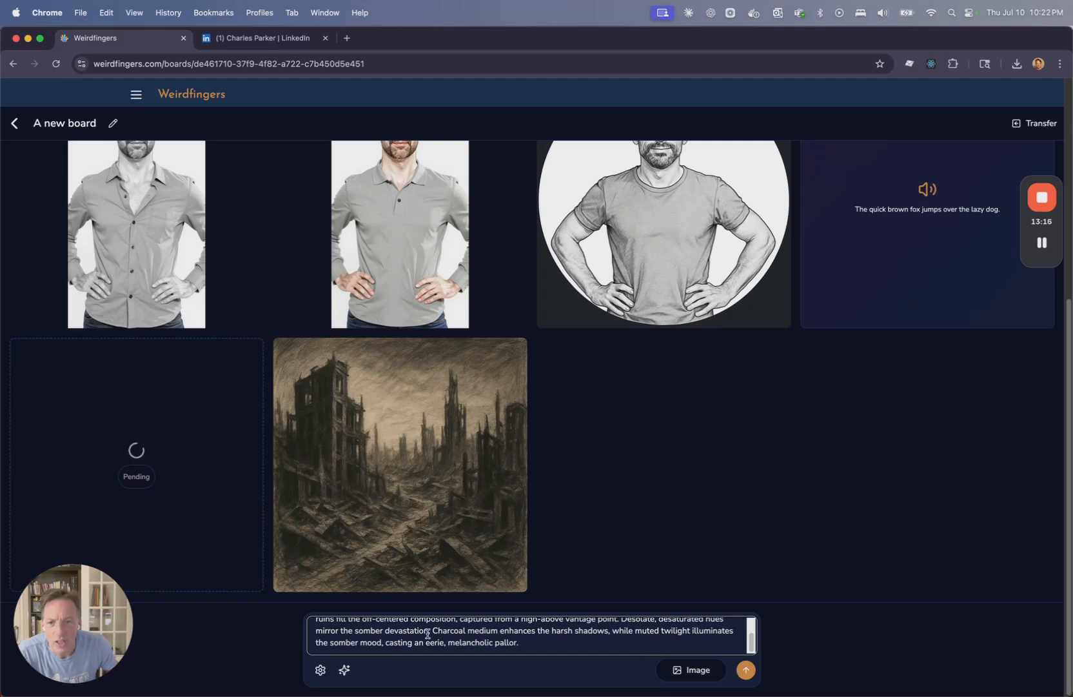
left_click_drag(433, 630, 495, 630)
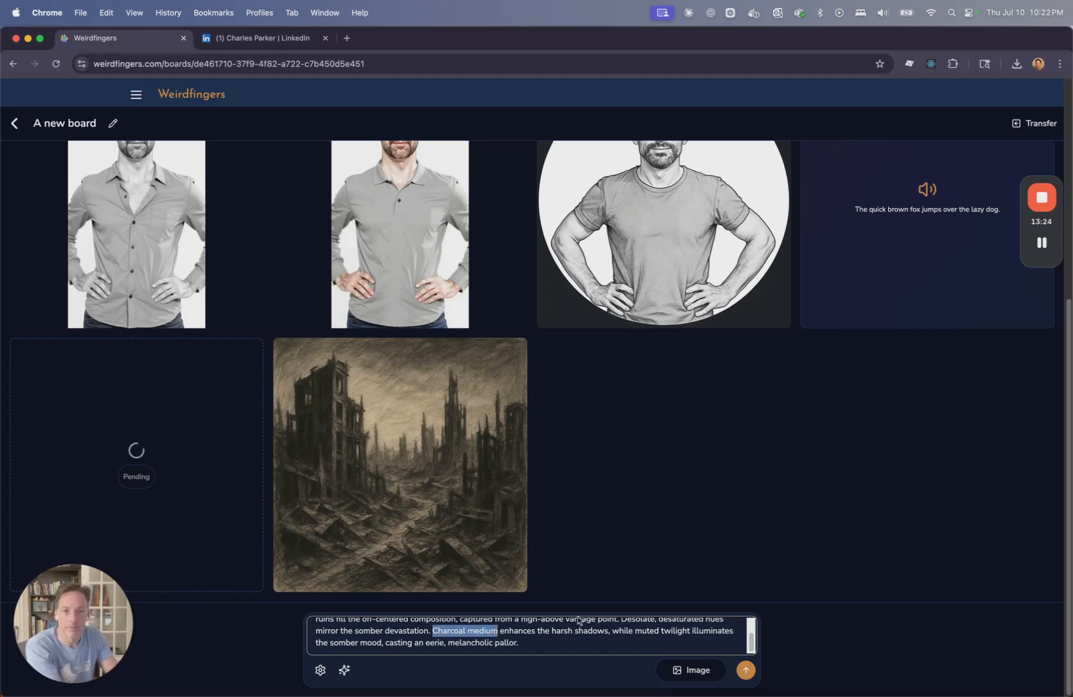
type("Penc")
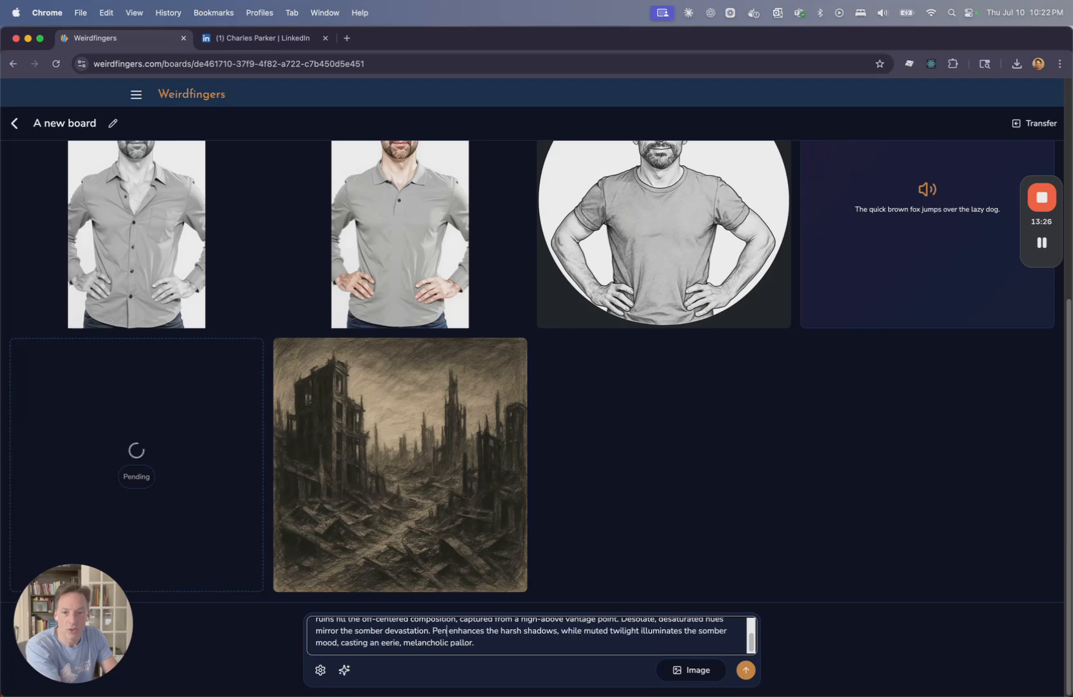
type("il ske")
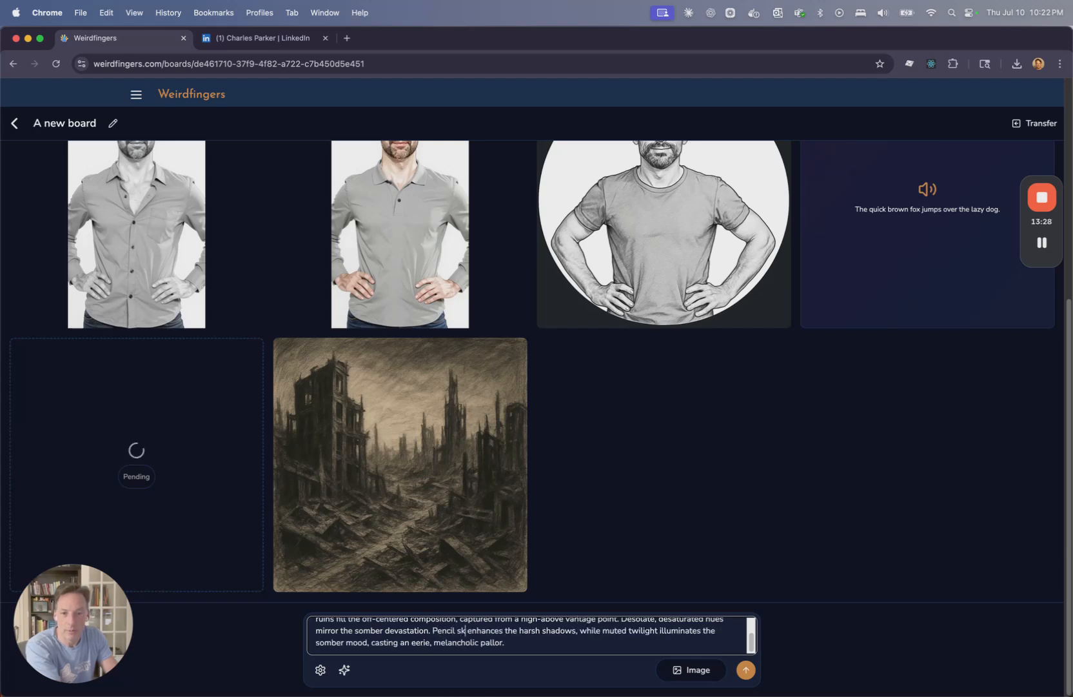
type("tch")
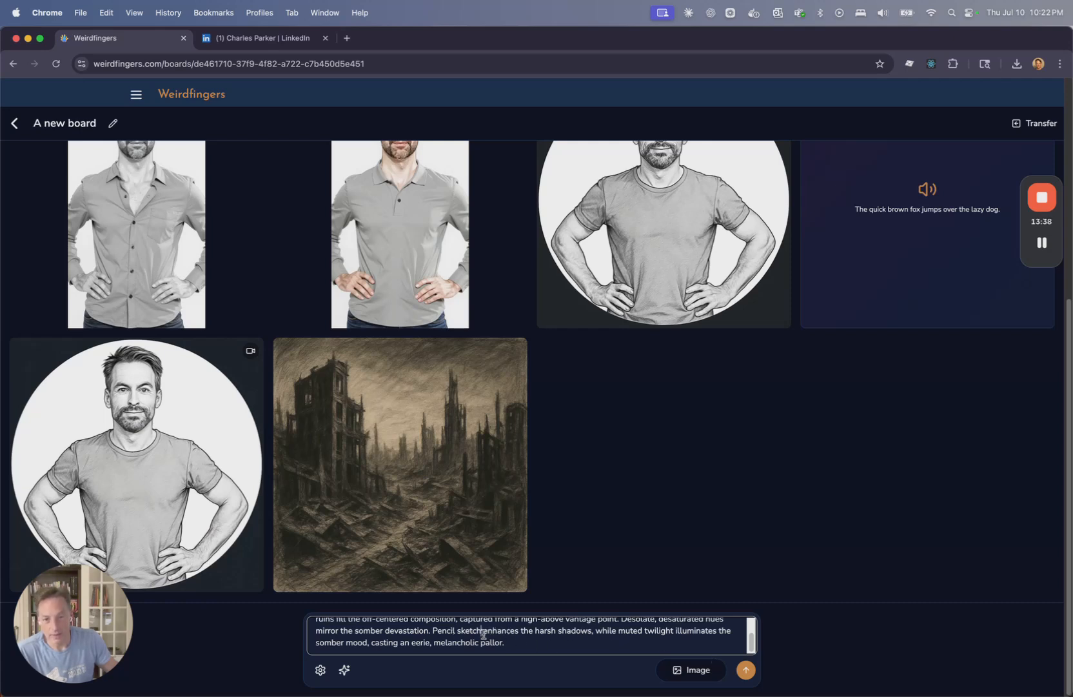
left_click(740, 674)
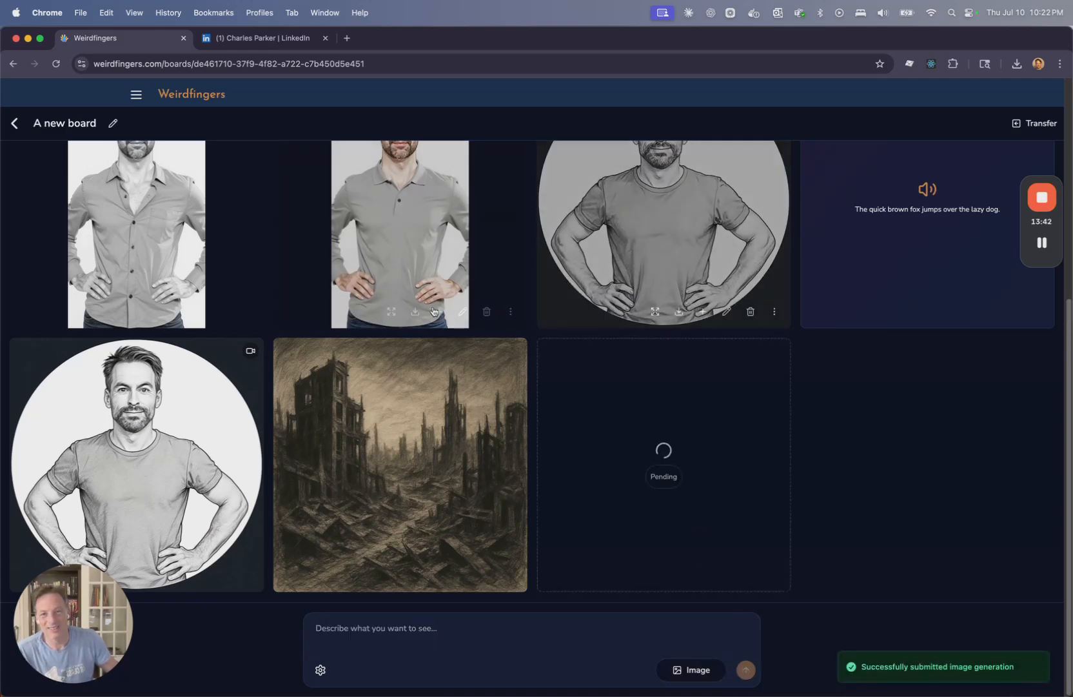
Play the generated video of the circular hands-on-hips portrait on the board.
mouse_move(127, 452)
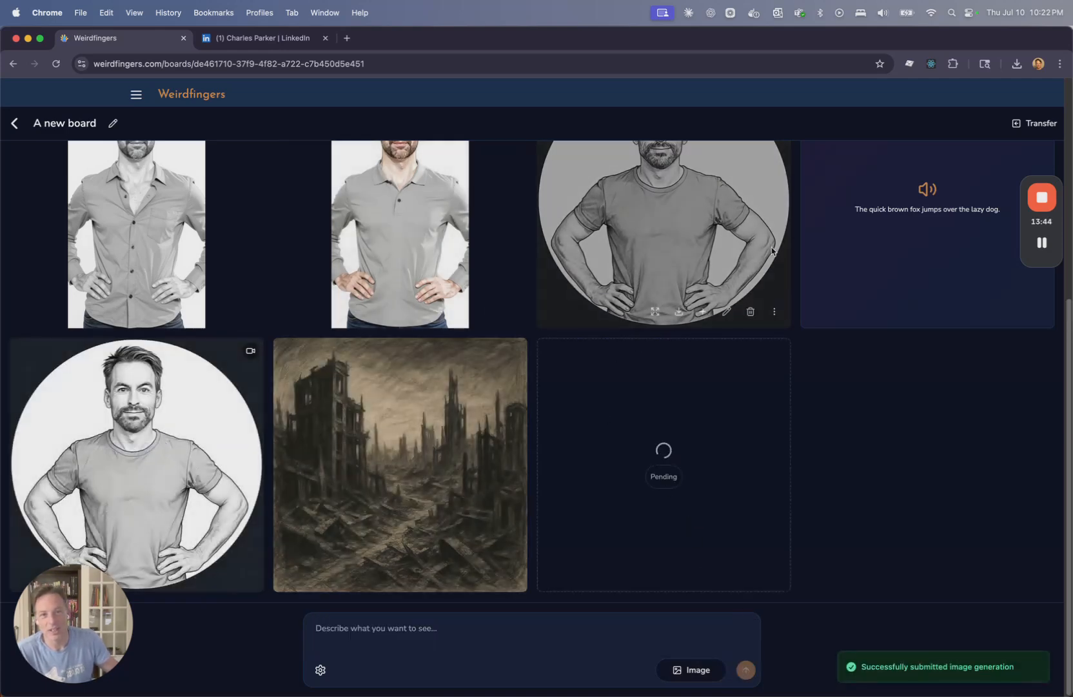
mouse_move(79, 494)
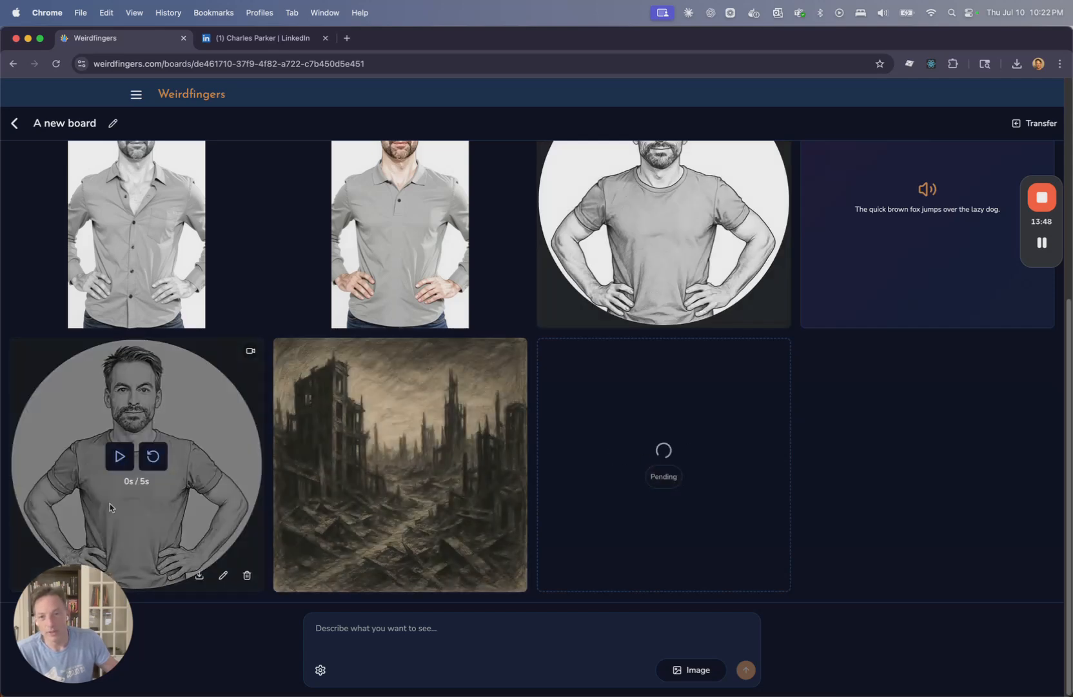
left_click(120, 458)
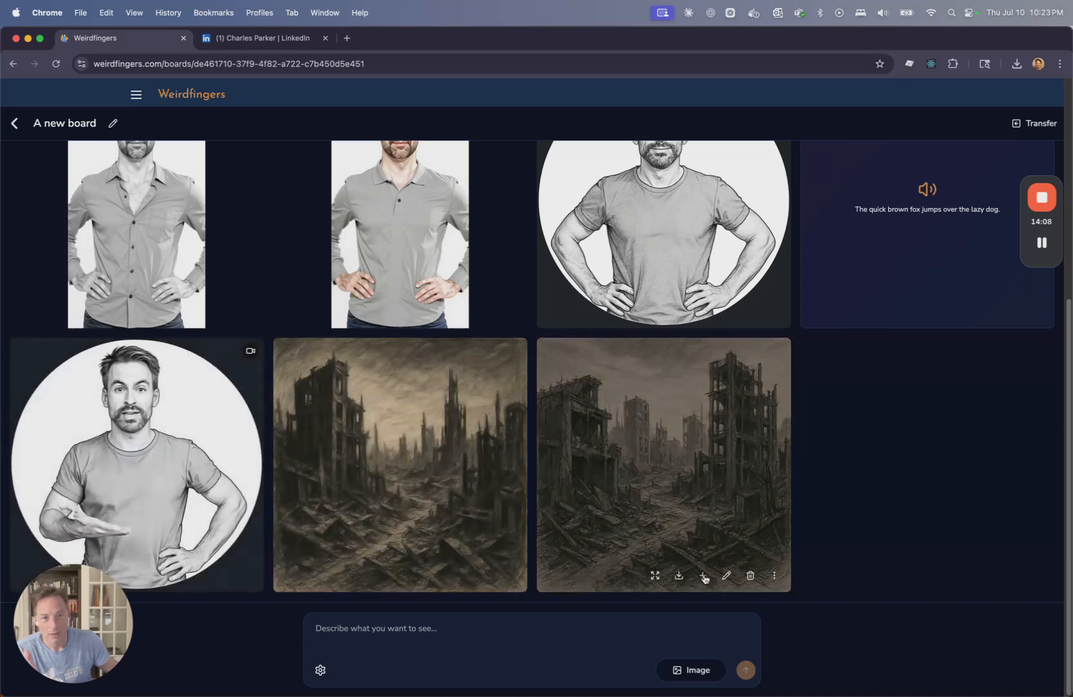
left_click(727, 576)
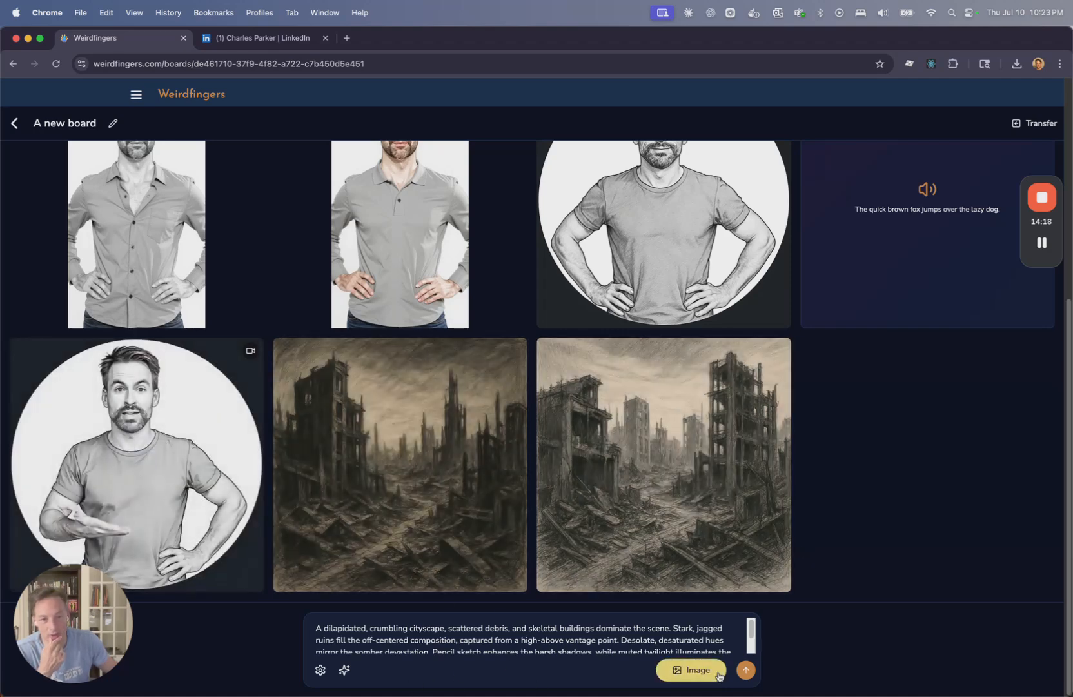
triple_click(708, 637)
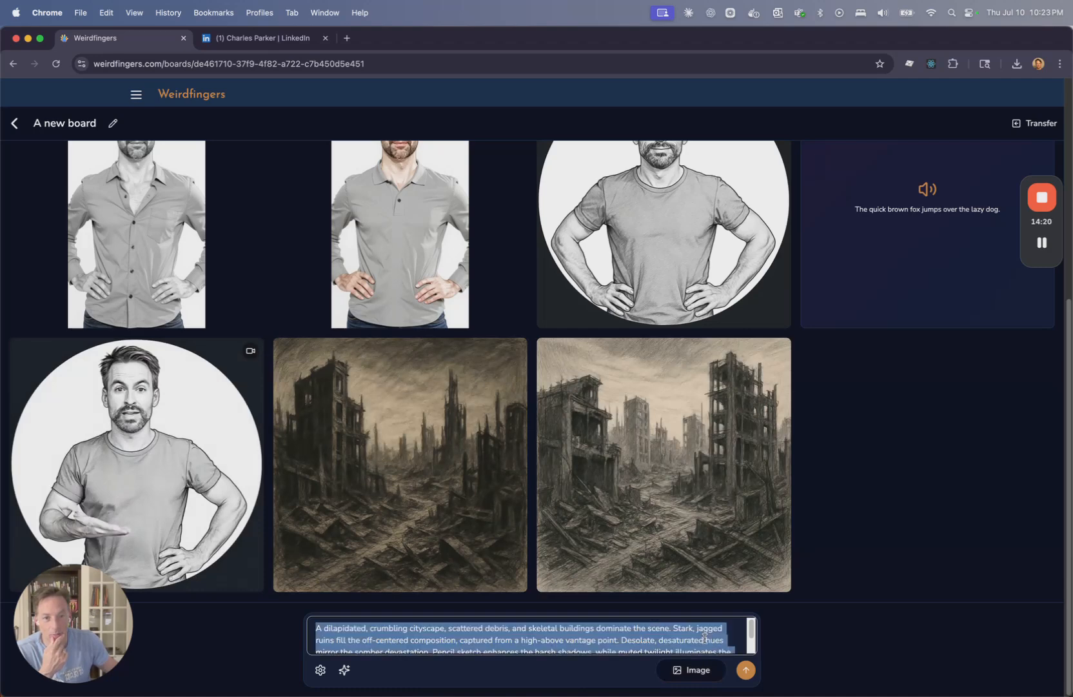
key("BackSpace")
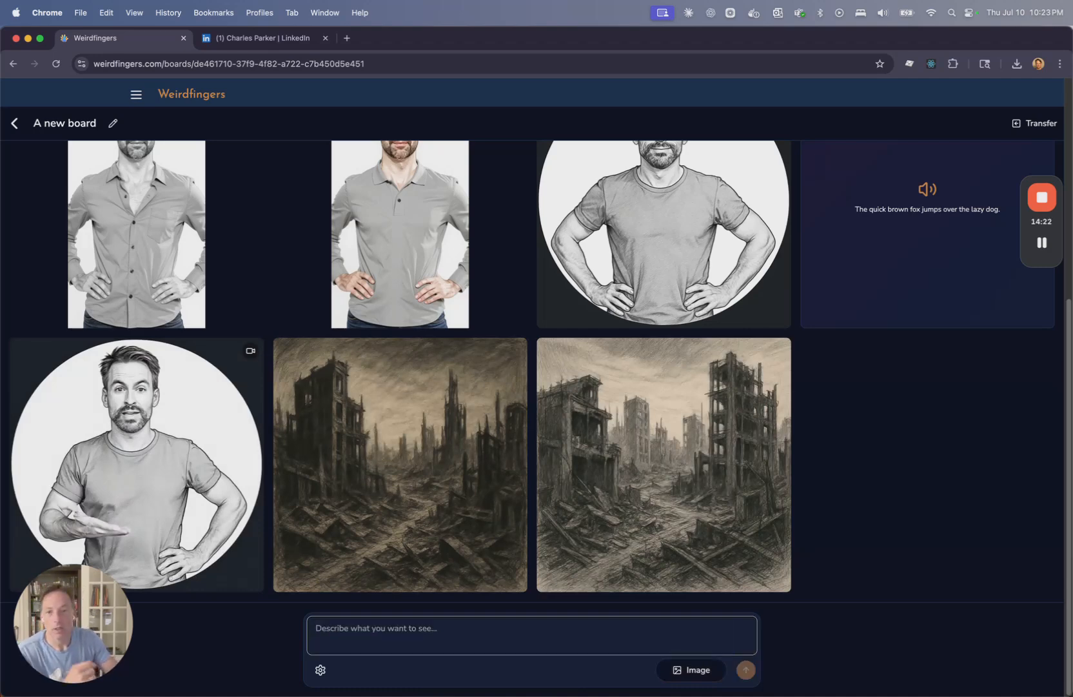
Play the audio clip "The quick brown fox jumps over the lazy dog." on the board.
mouse_move(120, 455)
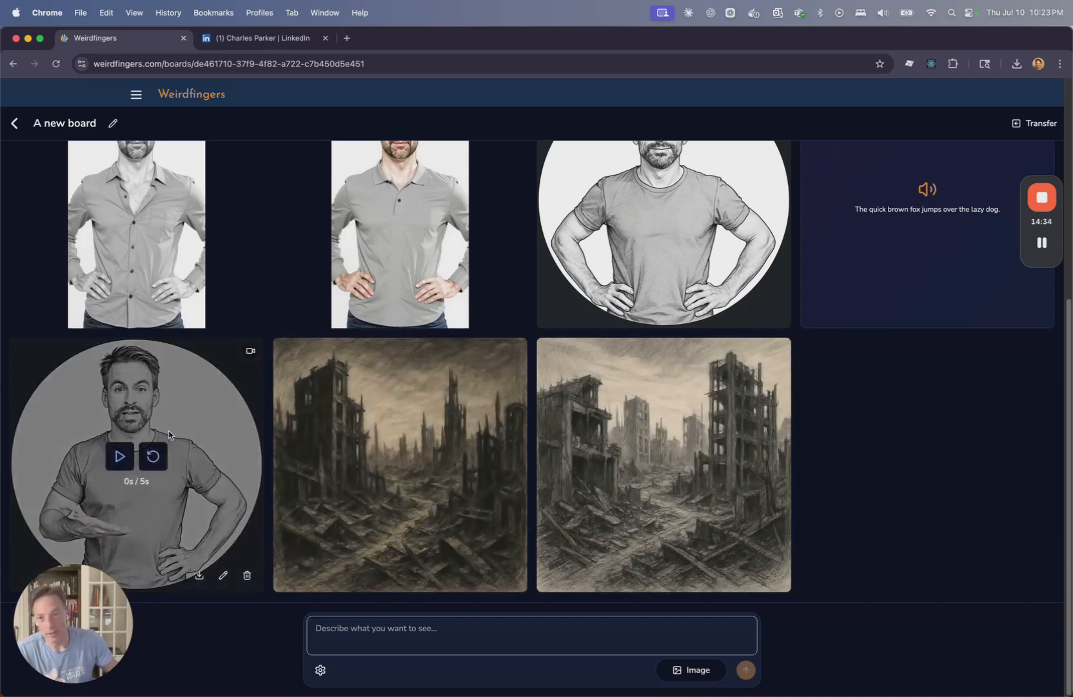
mouse_move(920, 221)
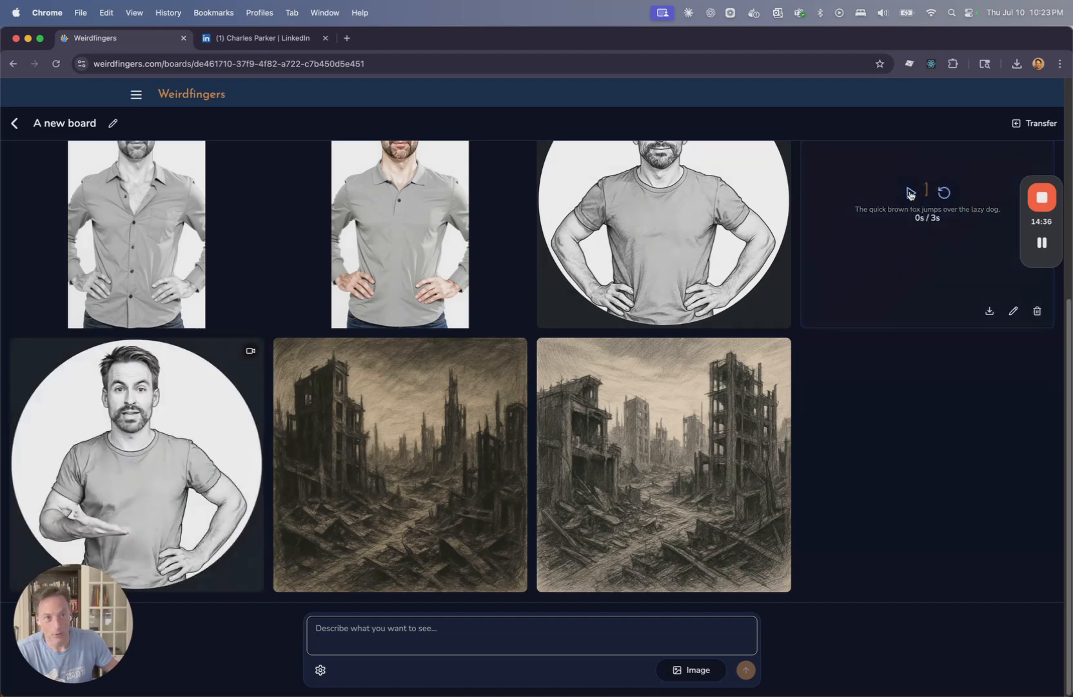
left_click(909, 194)
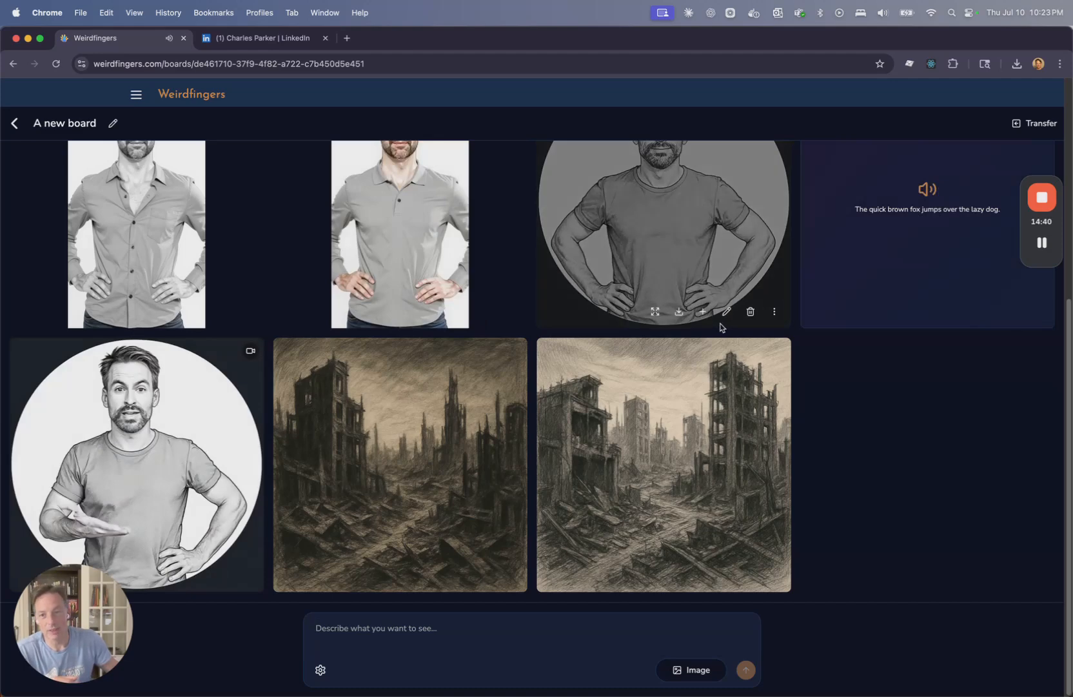
Generate a Lipsync clip combining the gesturing portrait video with the "The quick brown fox jumps over the lazy dog." audio.
left_click(695, 674)
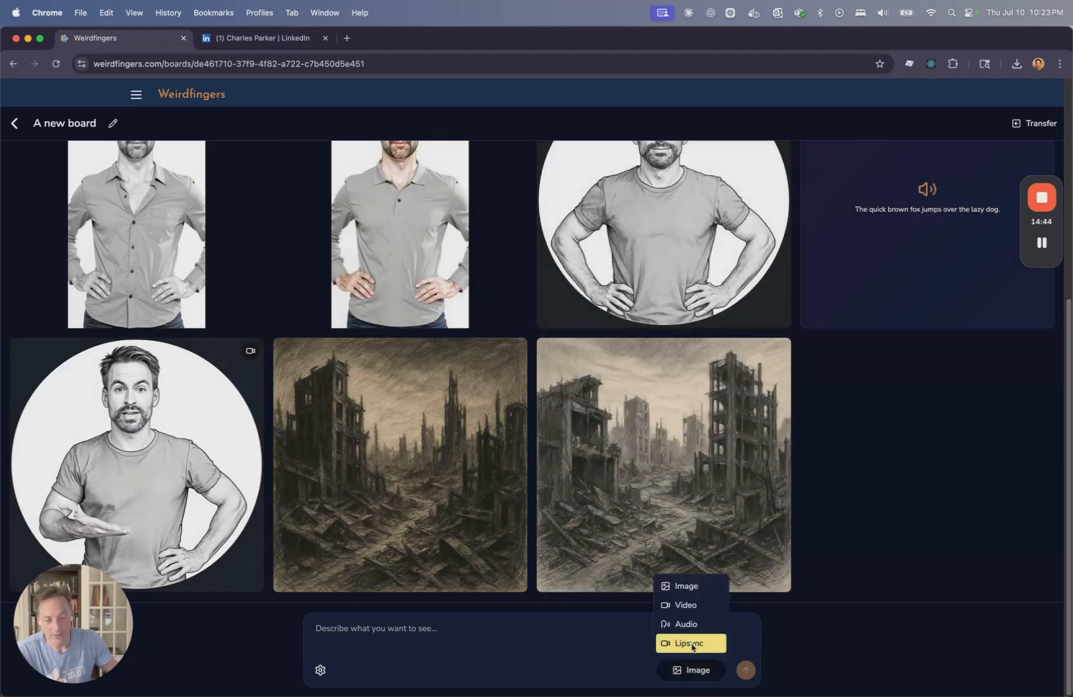
left_click(691, 643)
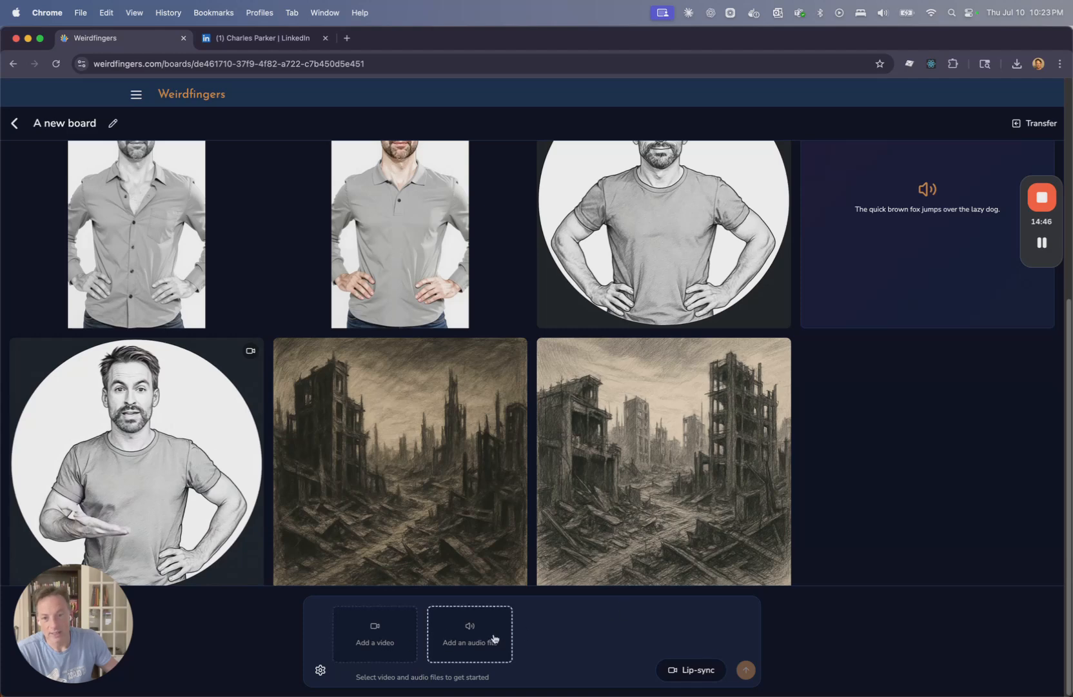
mouse_move(189, 512)
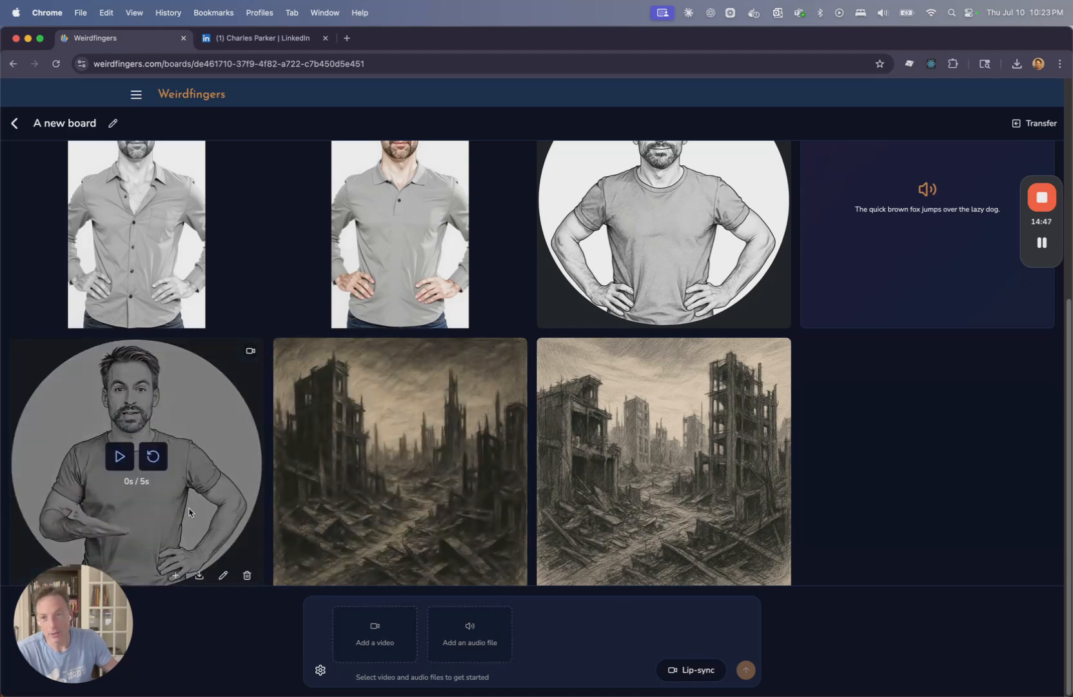
left_click(174, 574)
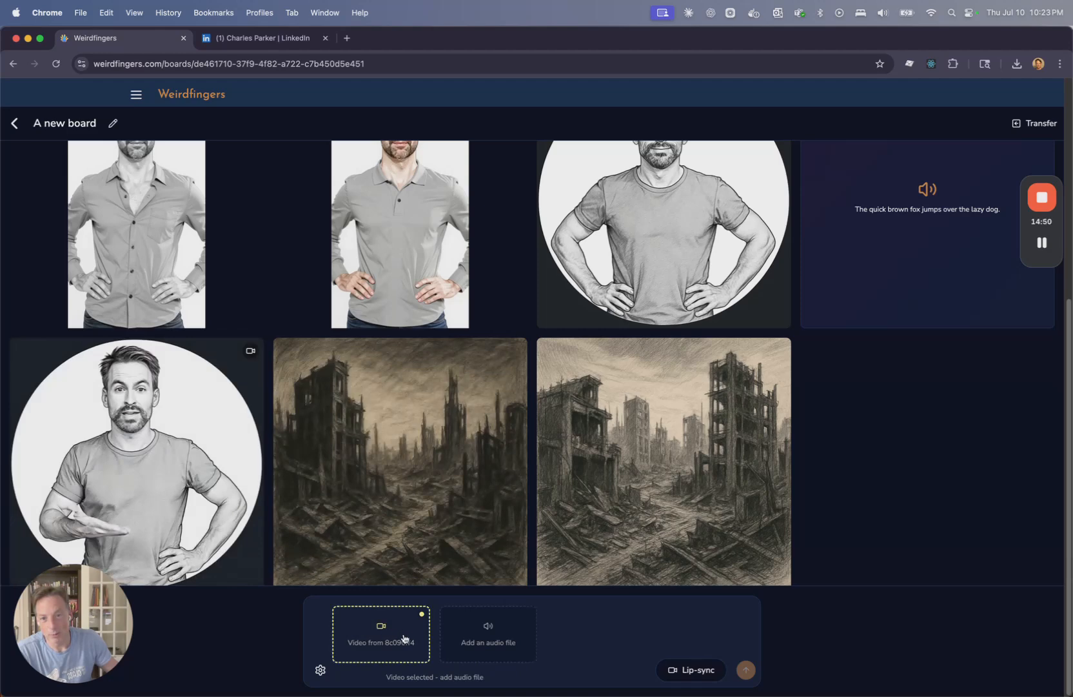
mouse_move(934, 300)
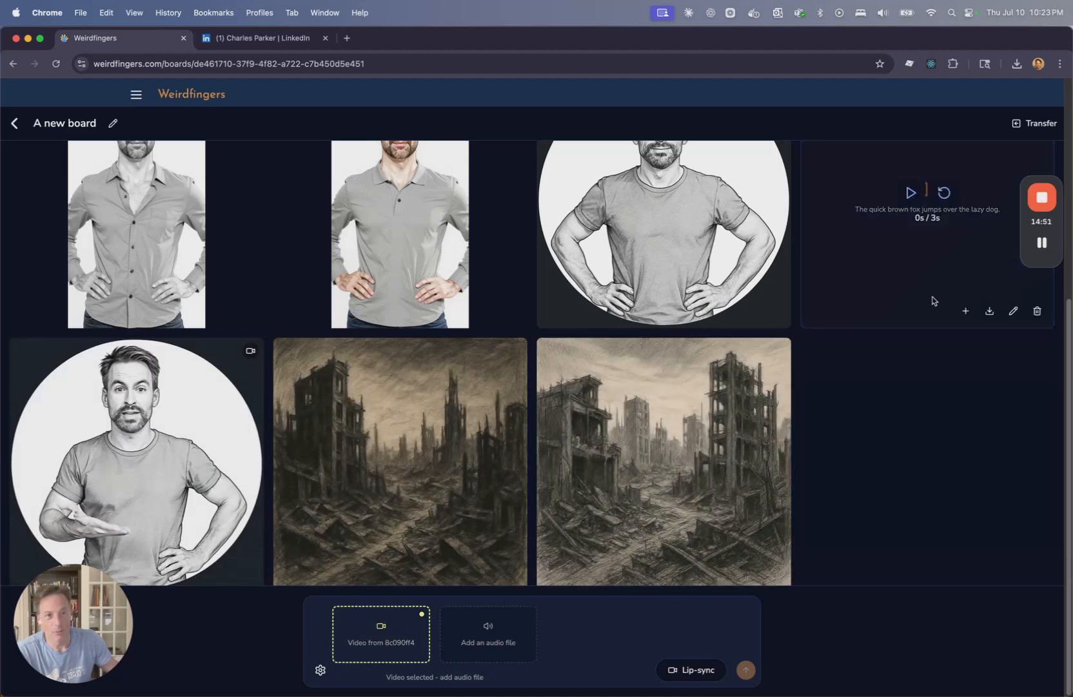
left_click(966, 312)
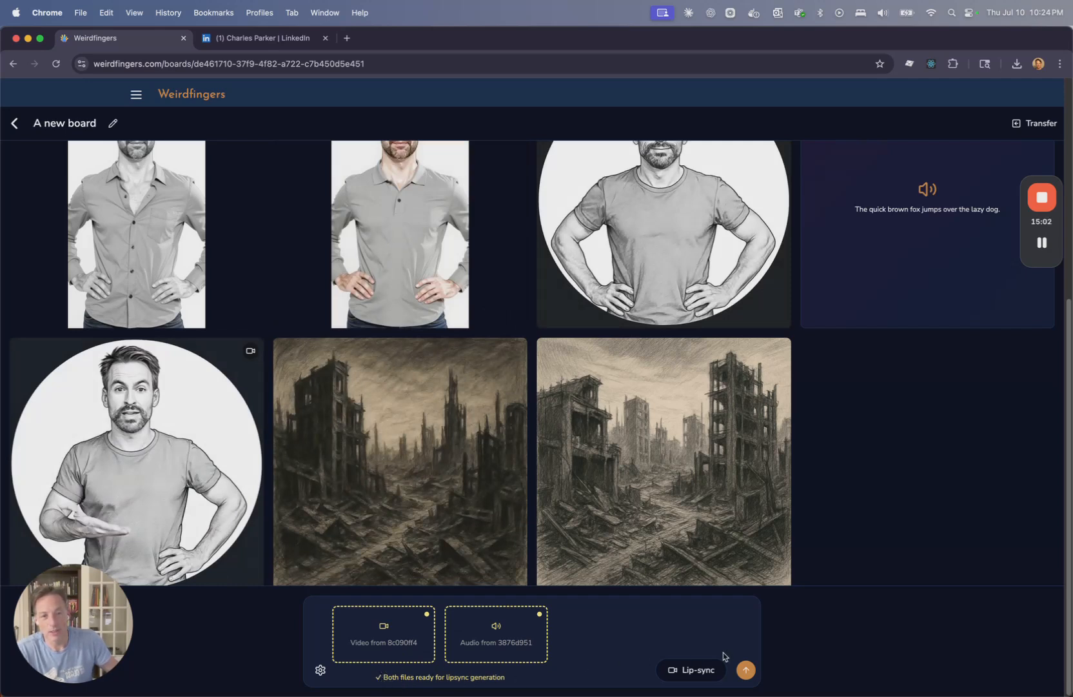
left_click(746, 672)
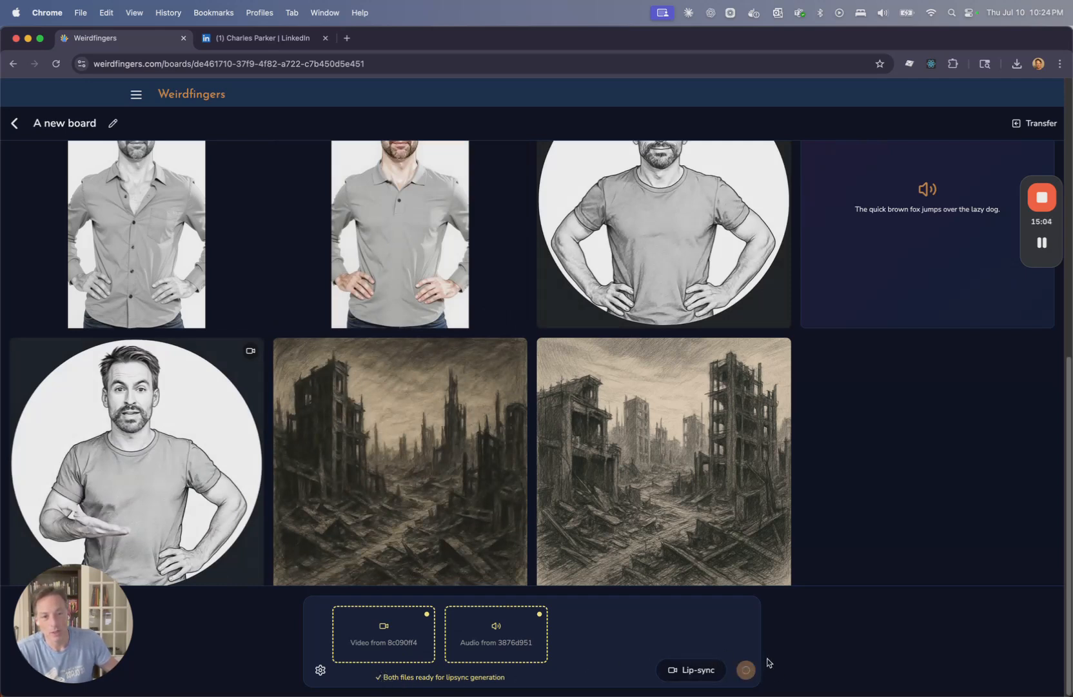
mouse_move(1004, 310)
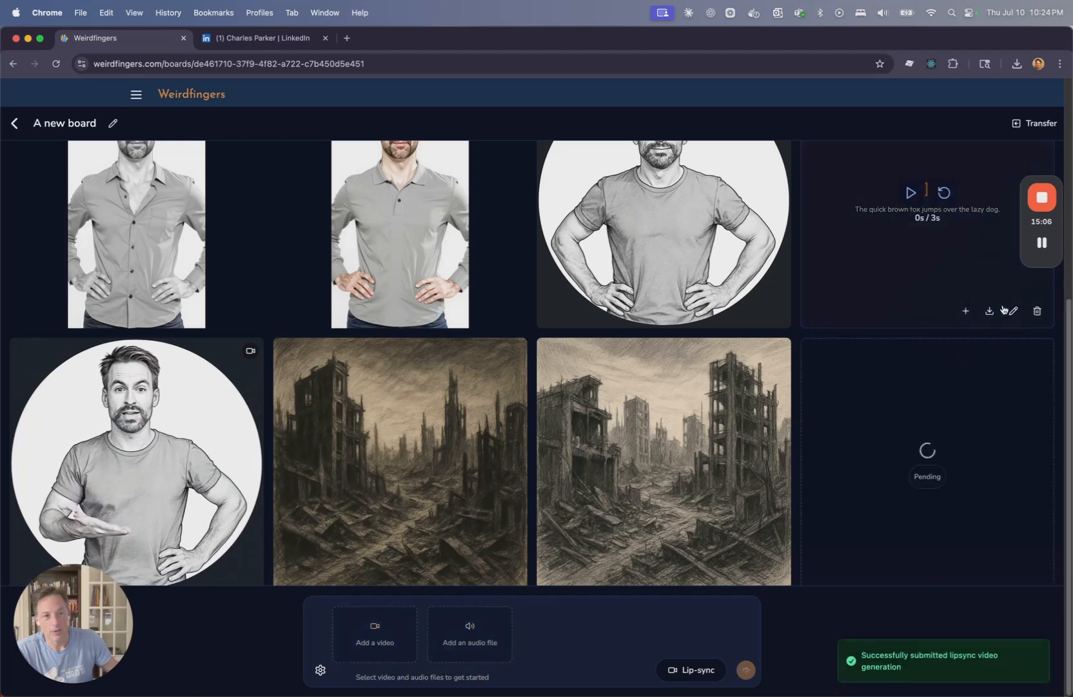
mouse_move(1045, 251)
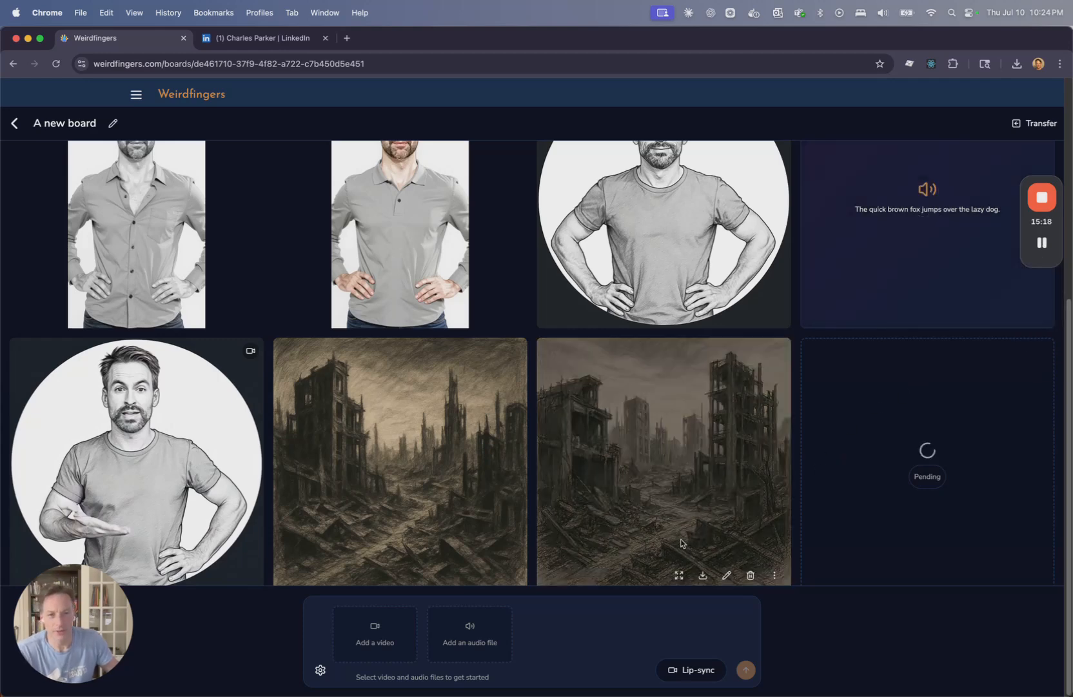
scroll(681, 348, "up", 3)
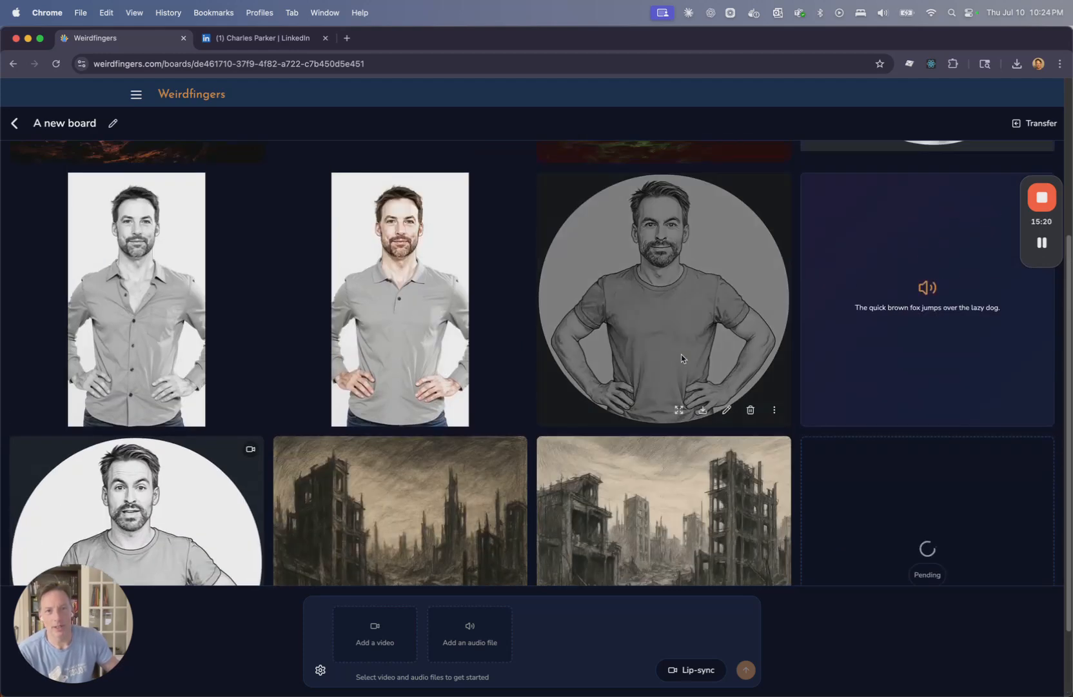
scroll(658, 368, "down", 1)
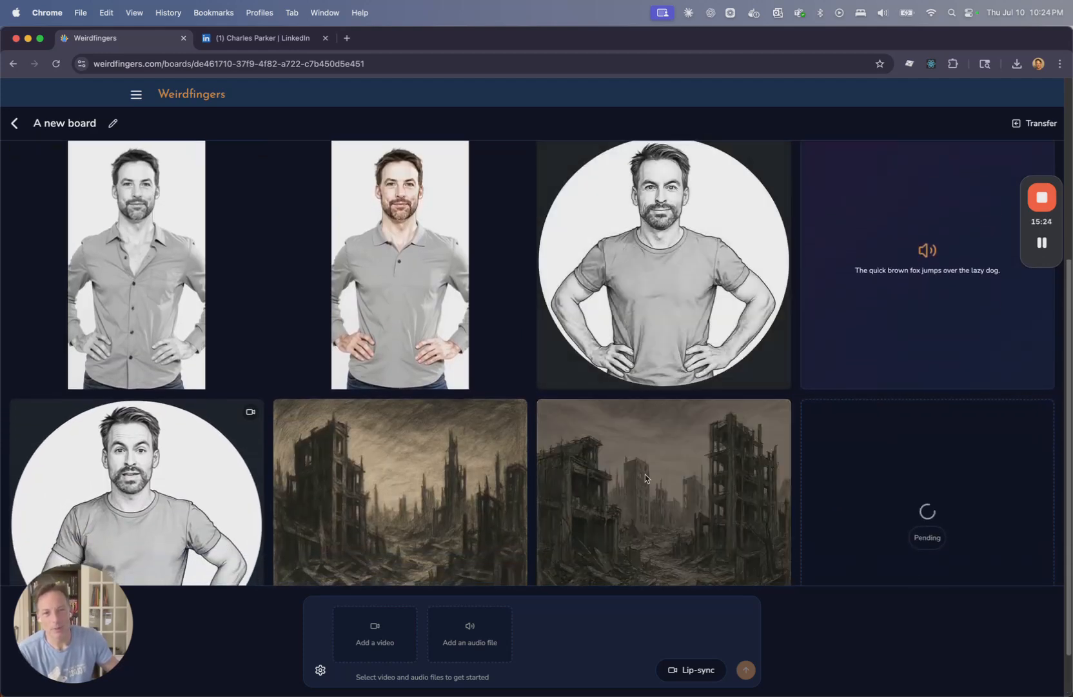
scroll(637, 492, "down", 2)
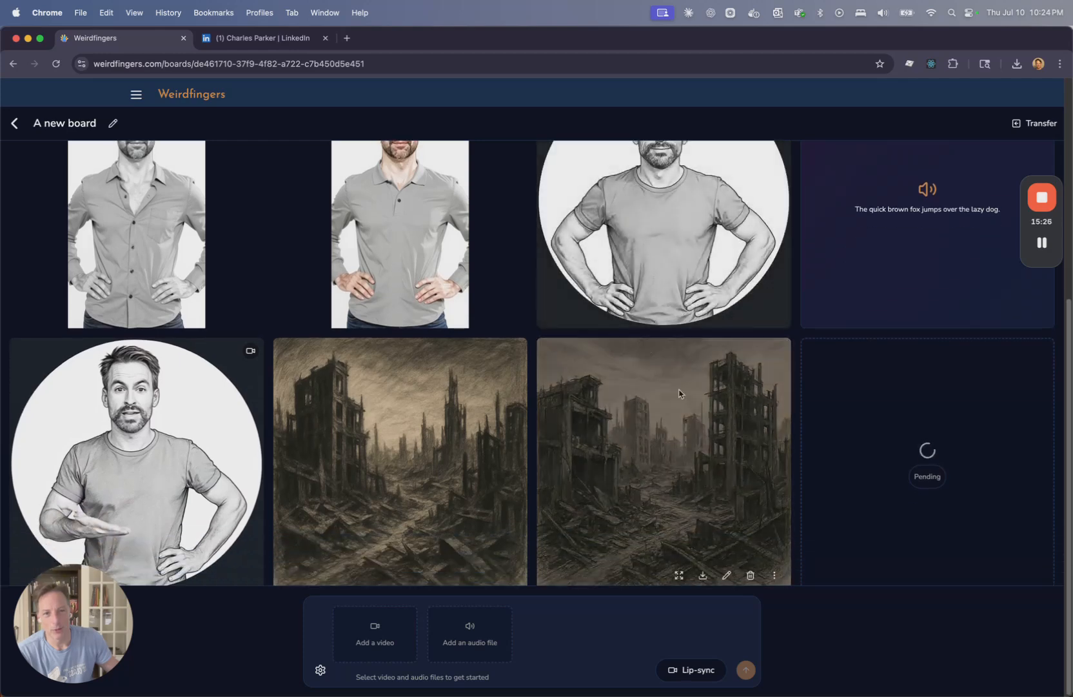
Switch to Image generation and add the pencil-sketch ruined cityscape and the circular hands-on-hips portrait as reference images.
left_click(691, 669)
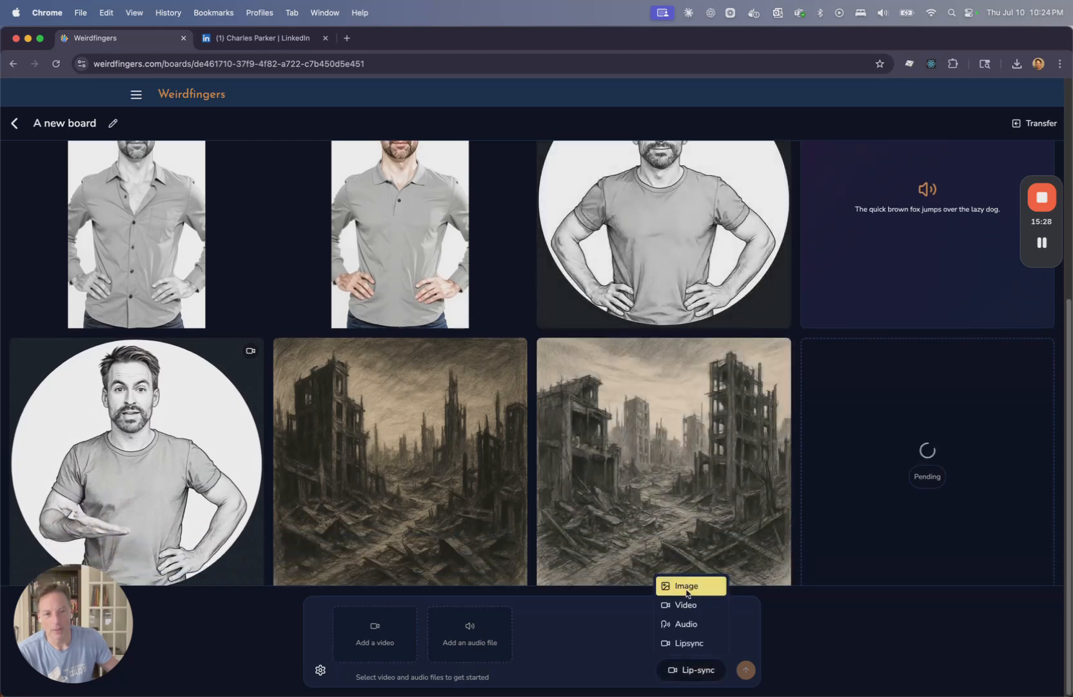
left_click(683, 584)
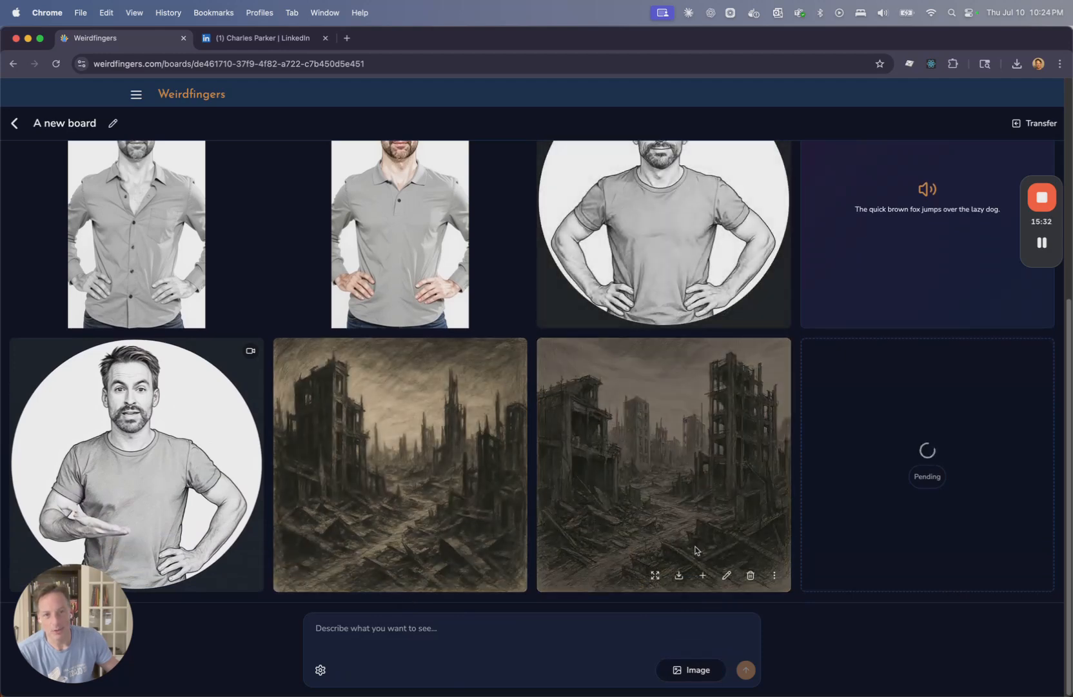
left_click(704, 576)
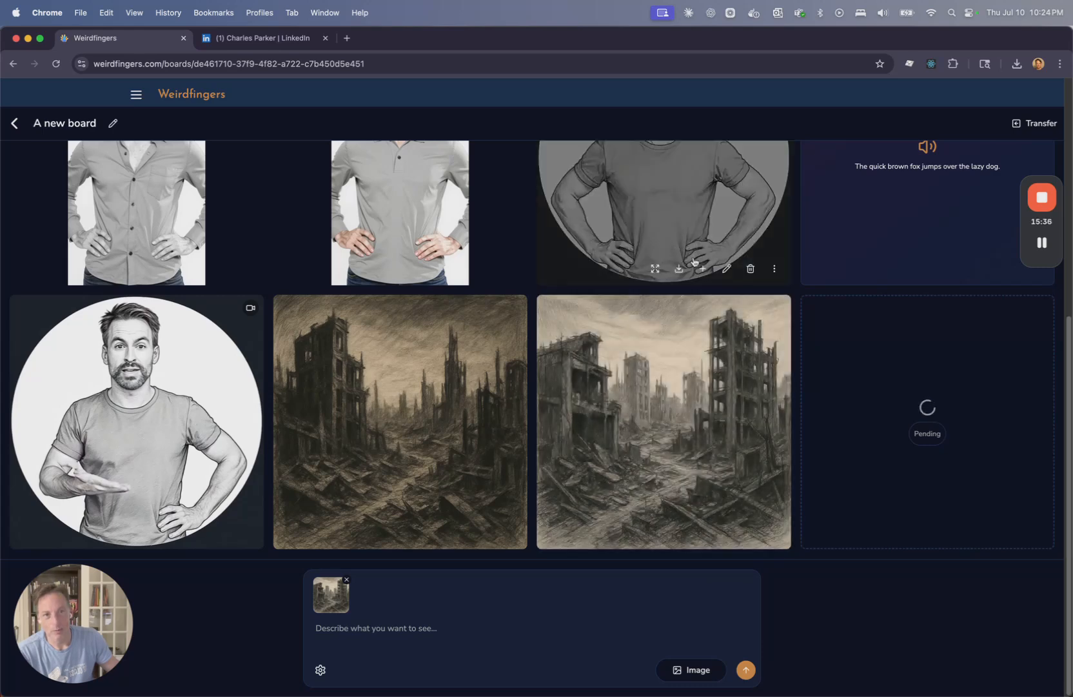
left_click(703, 268)
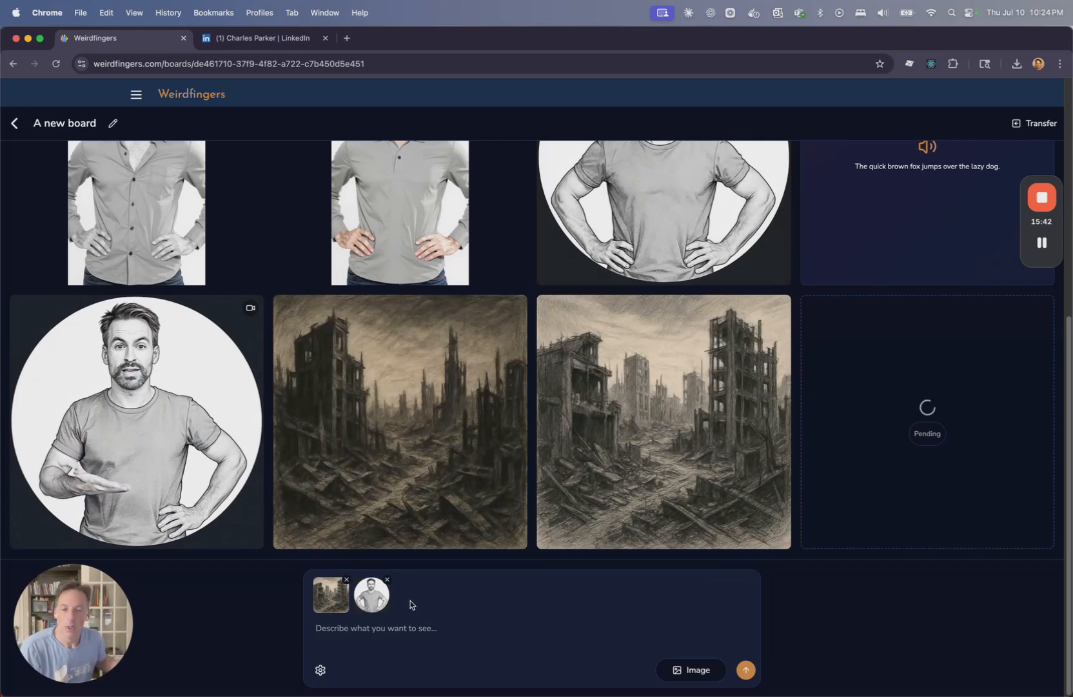
Generate an image with the prompt "the first image is the background. The second image is the foreground person.".
left_click(431, 627)
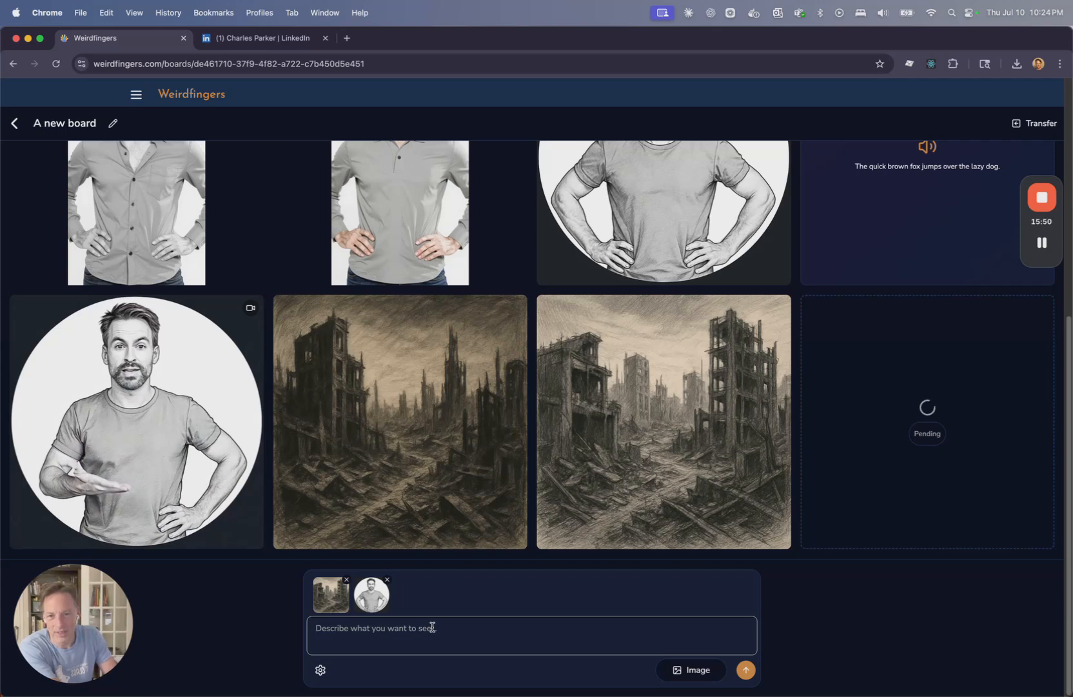
type("the")
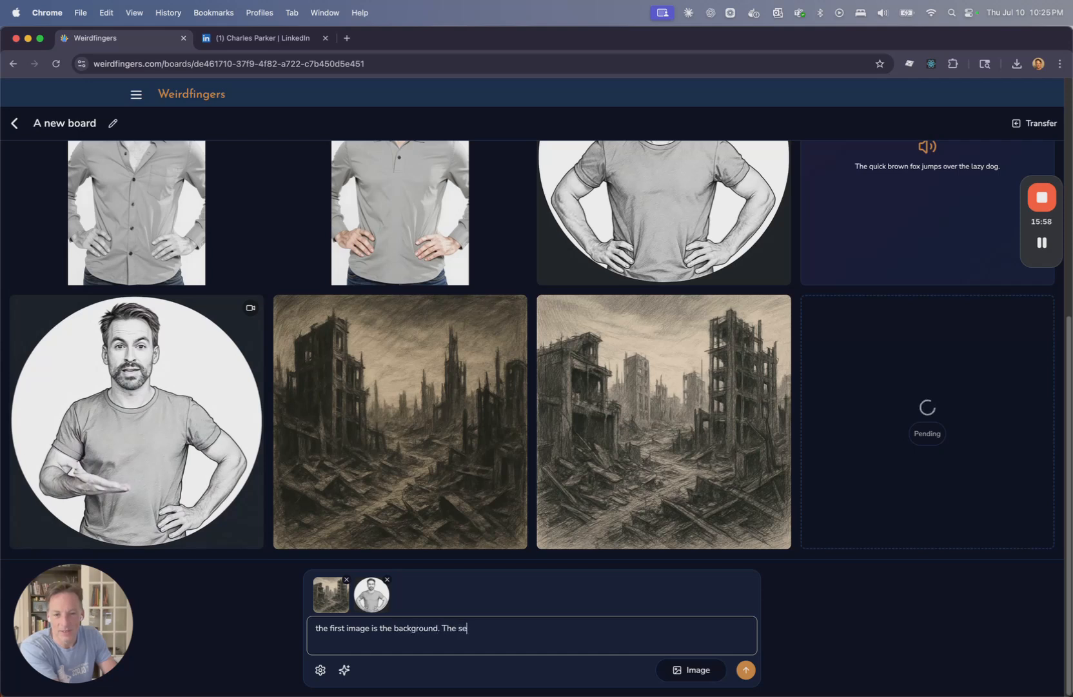
type("mage is the foreground person.")
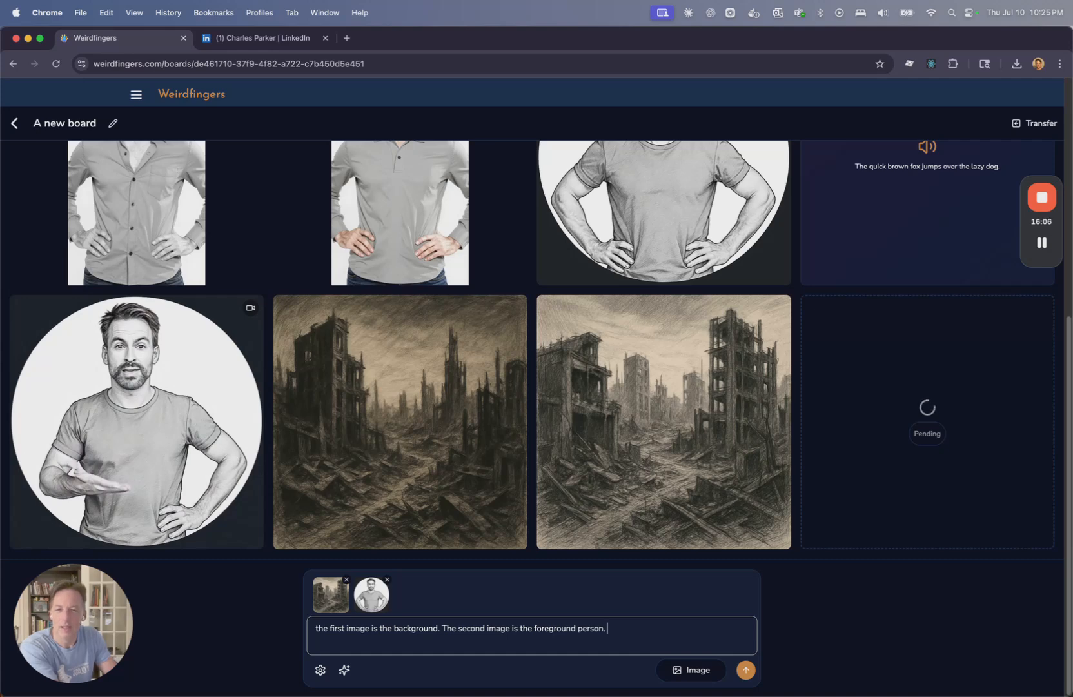
key("Return")
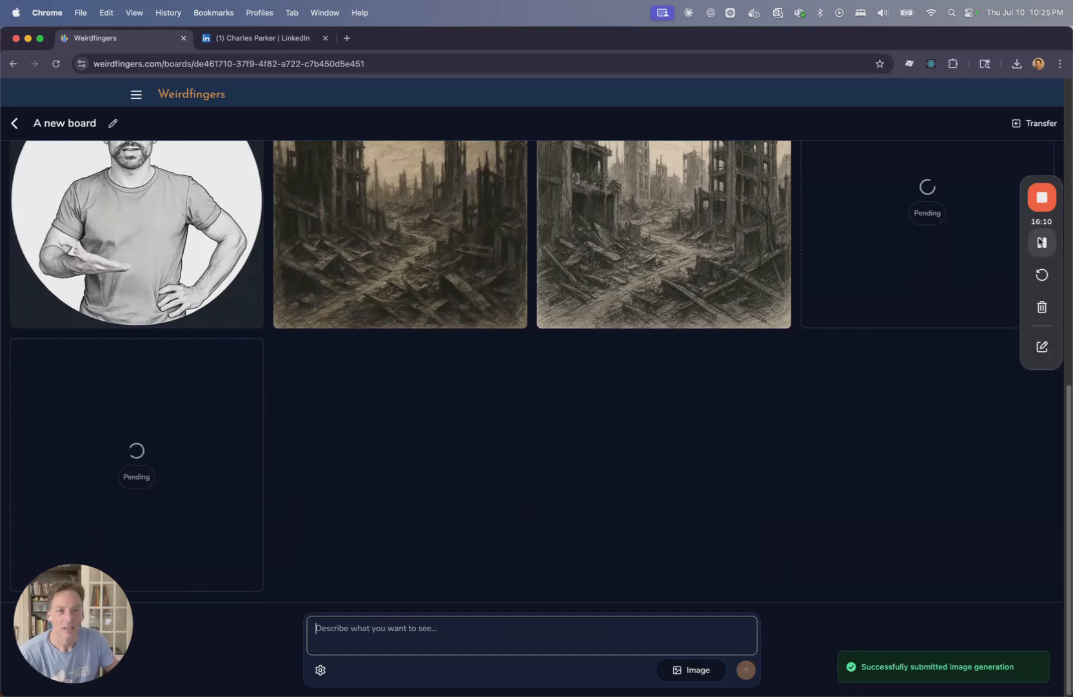
left_click(1043, 244)
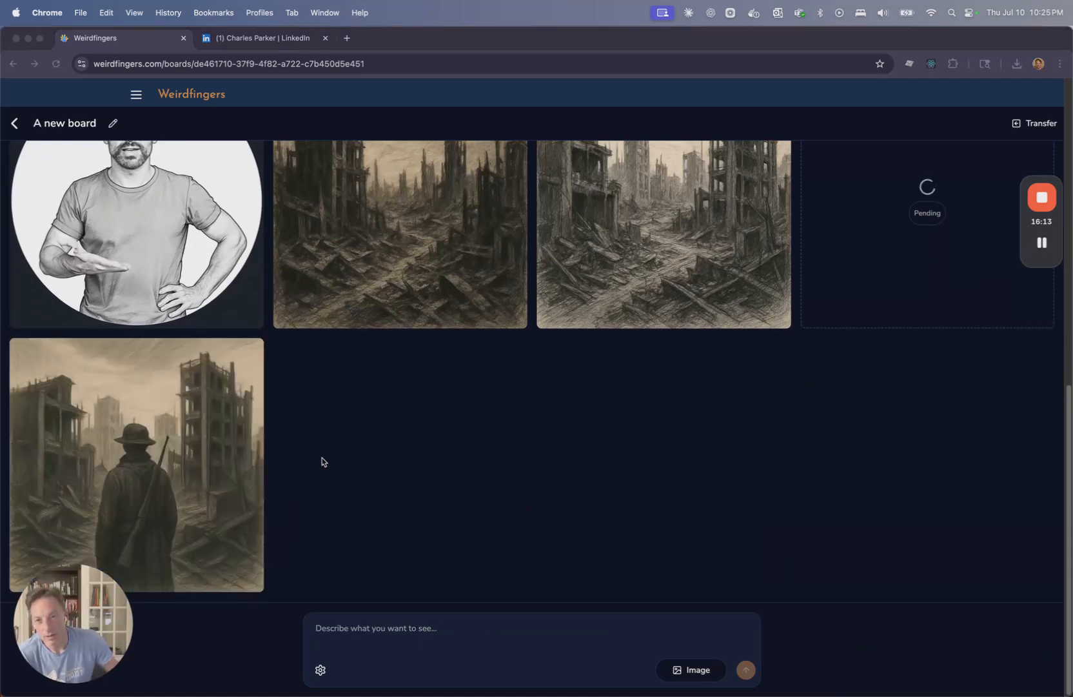
Reuse the soldier image's prompt, replacing its ending so it reads "The second image has a person. Put the person into the background image.".
left_click(177, 495)
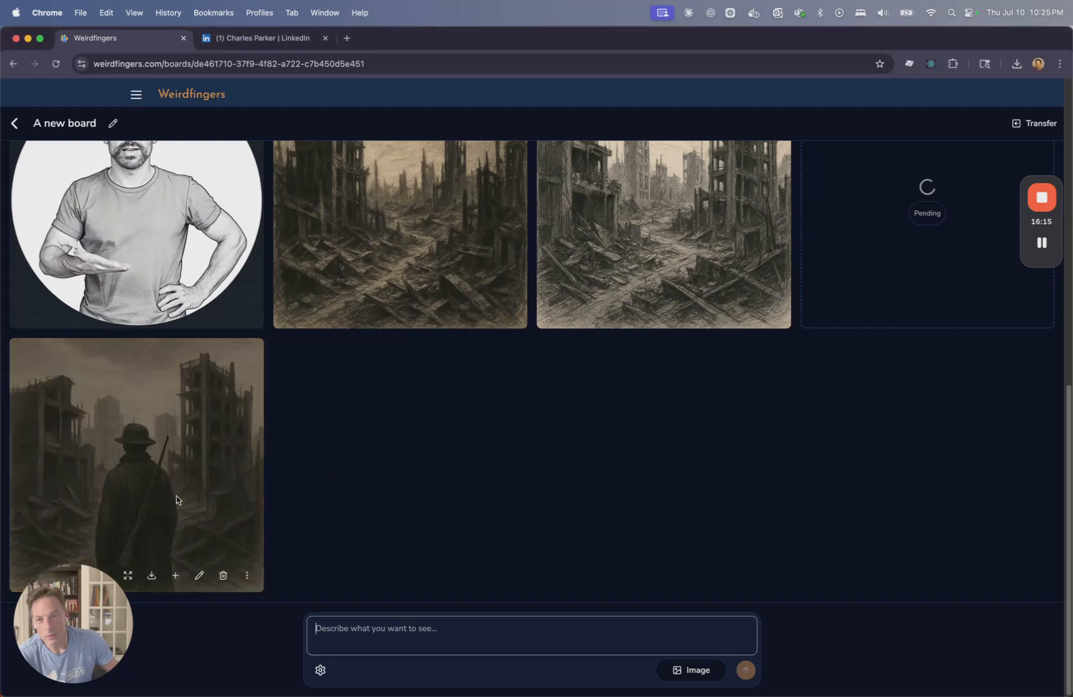
left_click(200, 576)
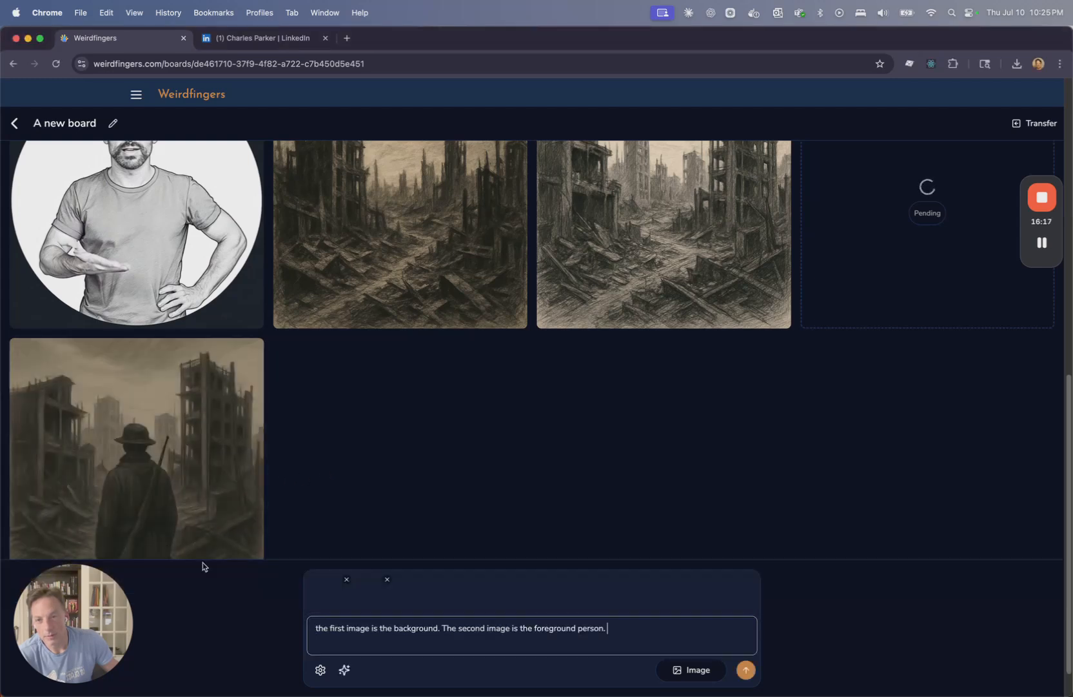
double_click(495, 630)
key("Right")
key("Right")
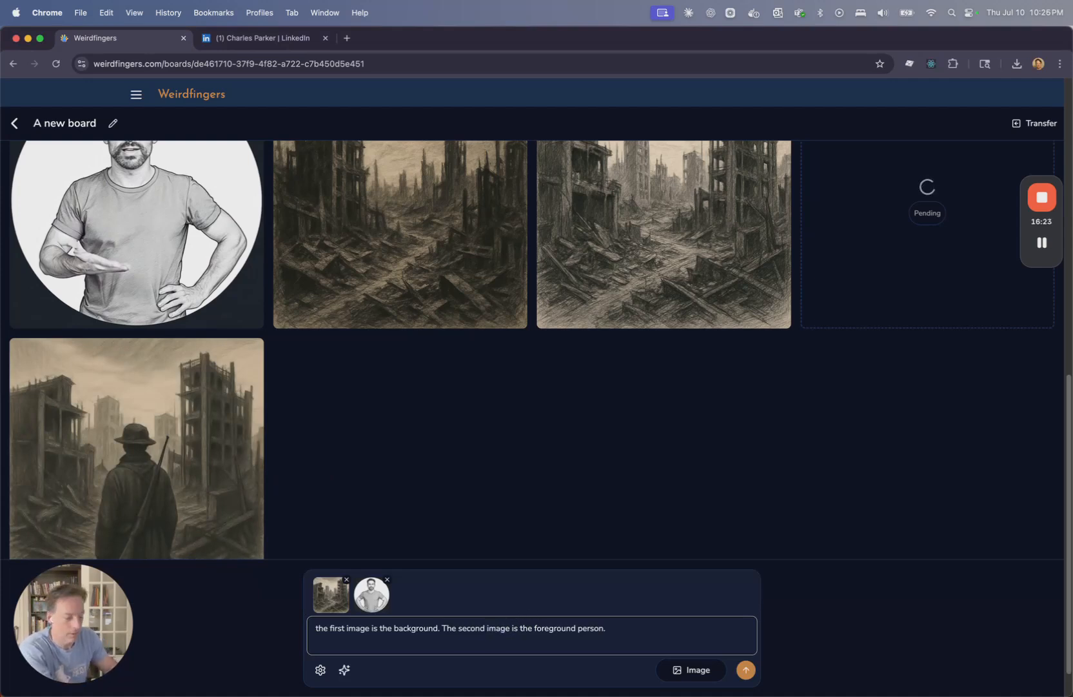
key("shift+alt+Right")
key("shift+alt+Right")
key("shift+alt+Right")
key("shift+alt+Right")
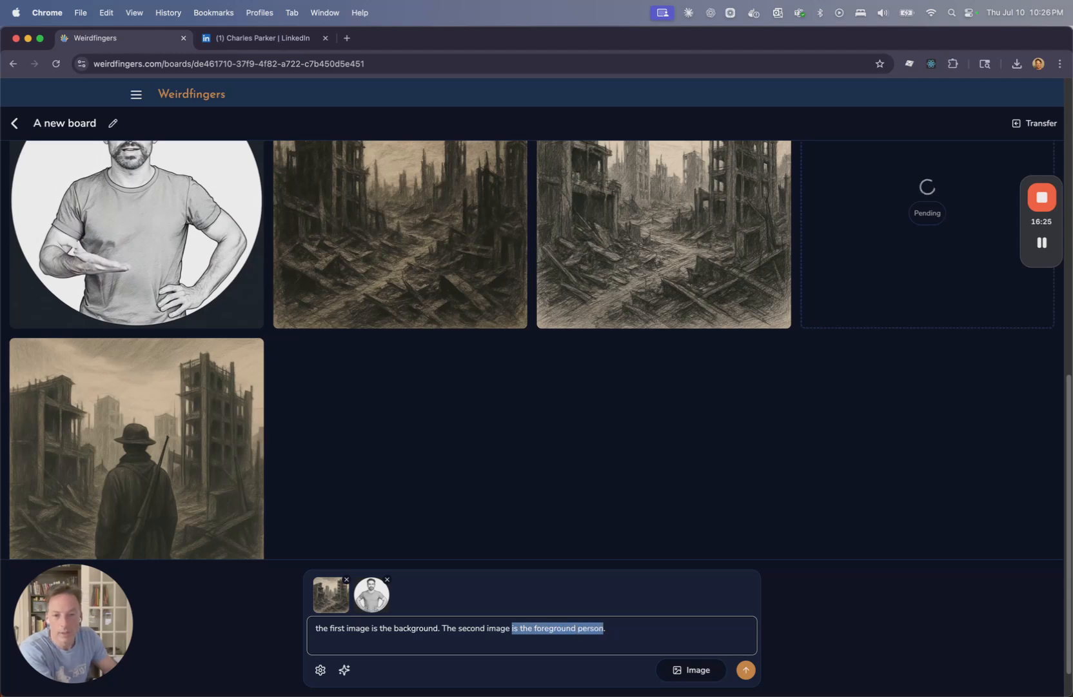
type("has a")
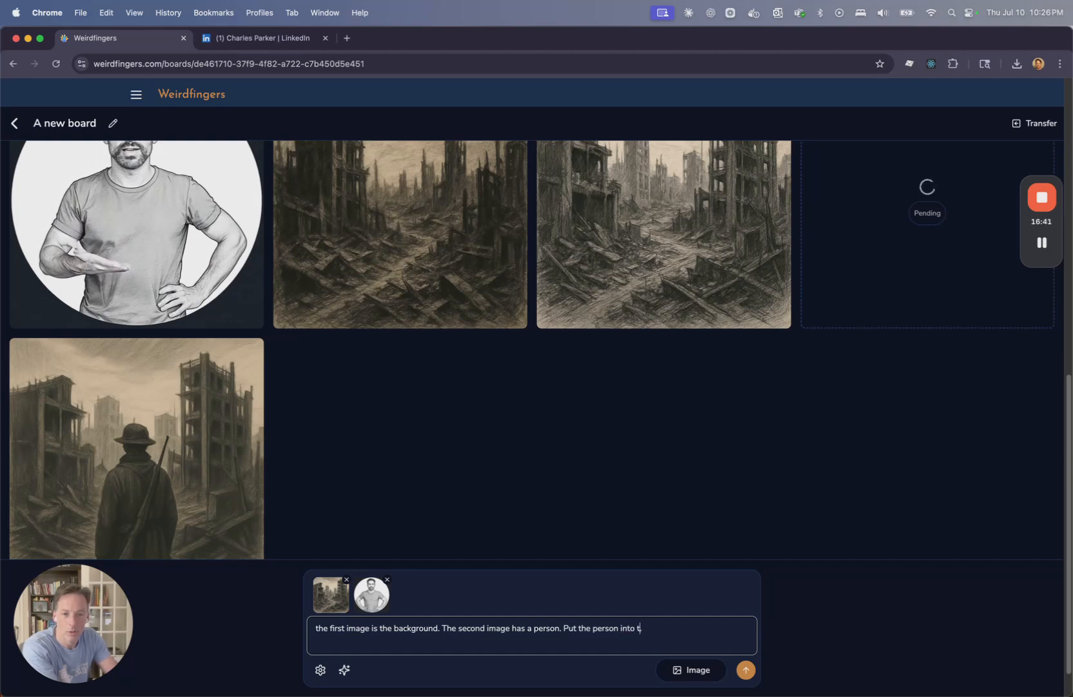
type("mage.")
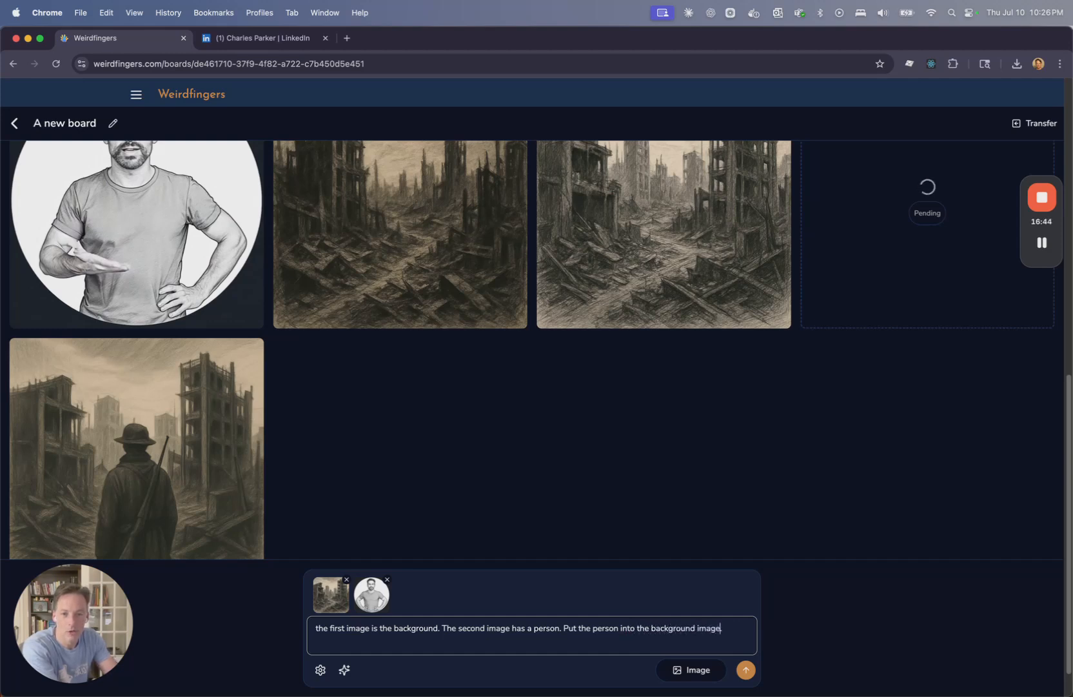
Set the image generation model to Flux Pro in the generation settings.
left_click(319, 671)
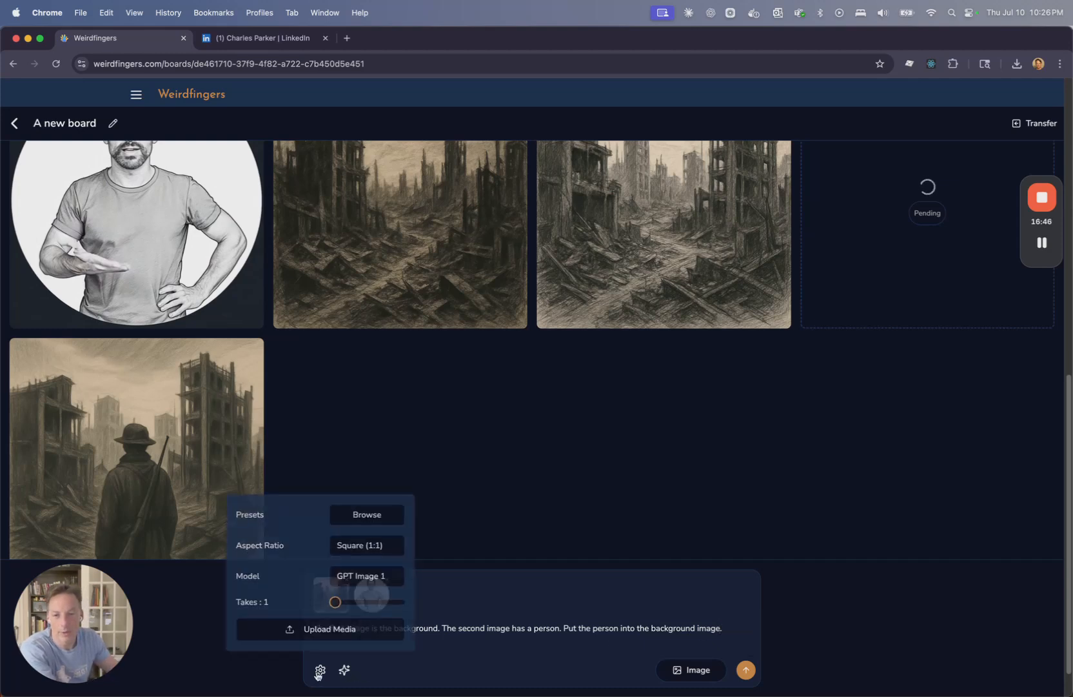
left_click(365, 545)
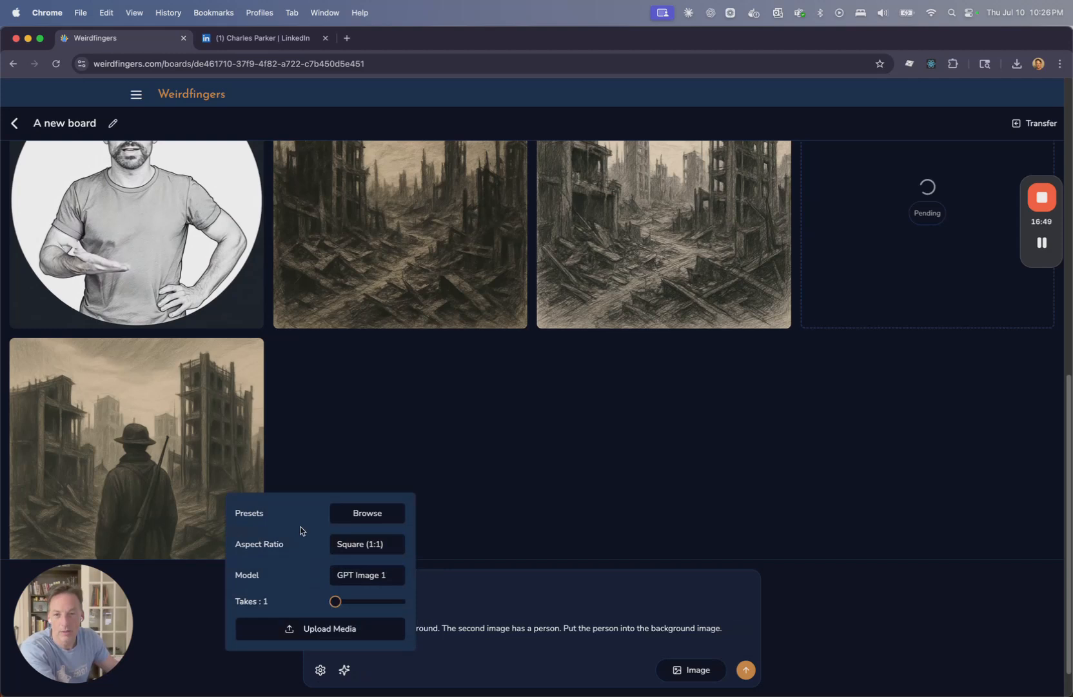
left_click(363, 576)
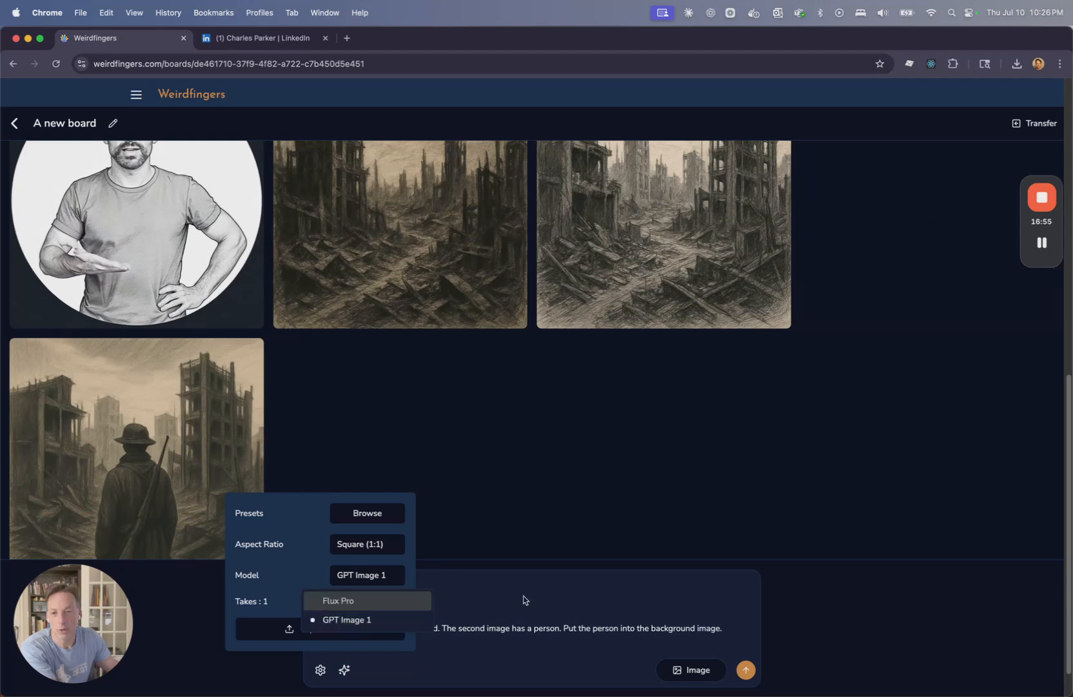
left_click(348, 602)
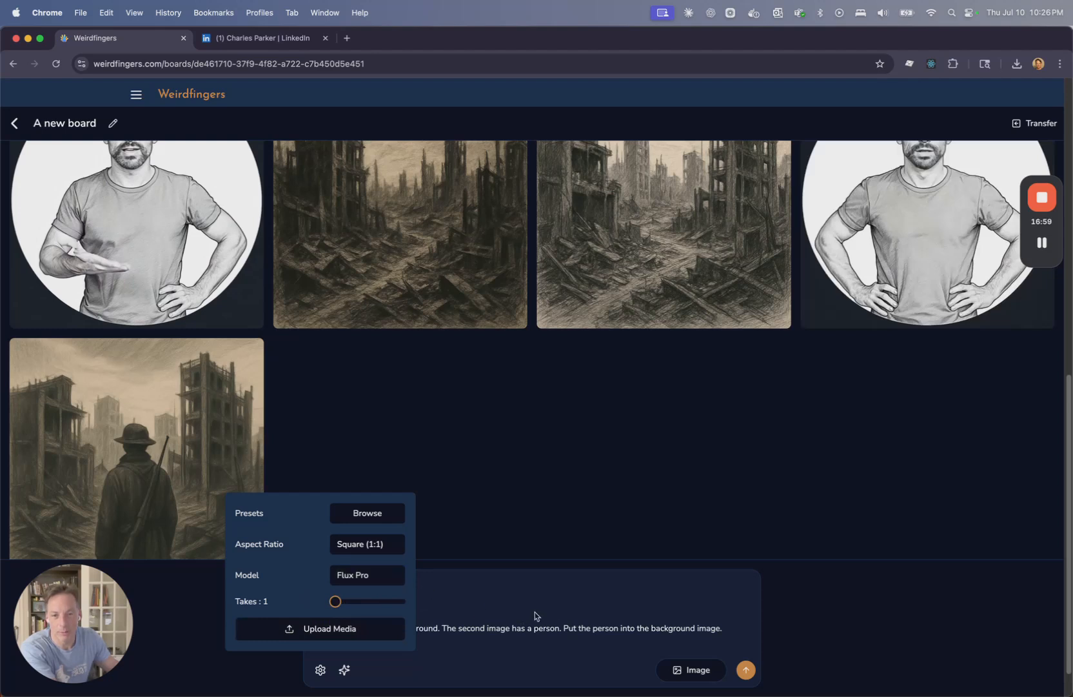
left_click(586, 627)
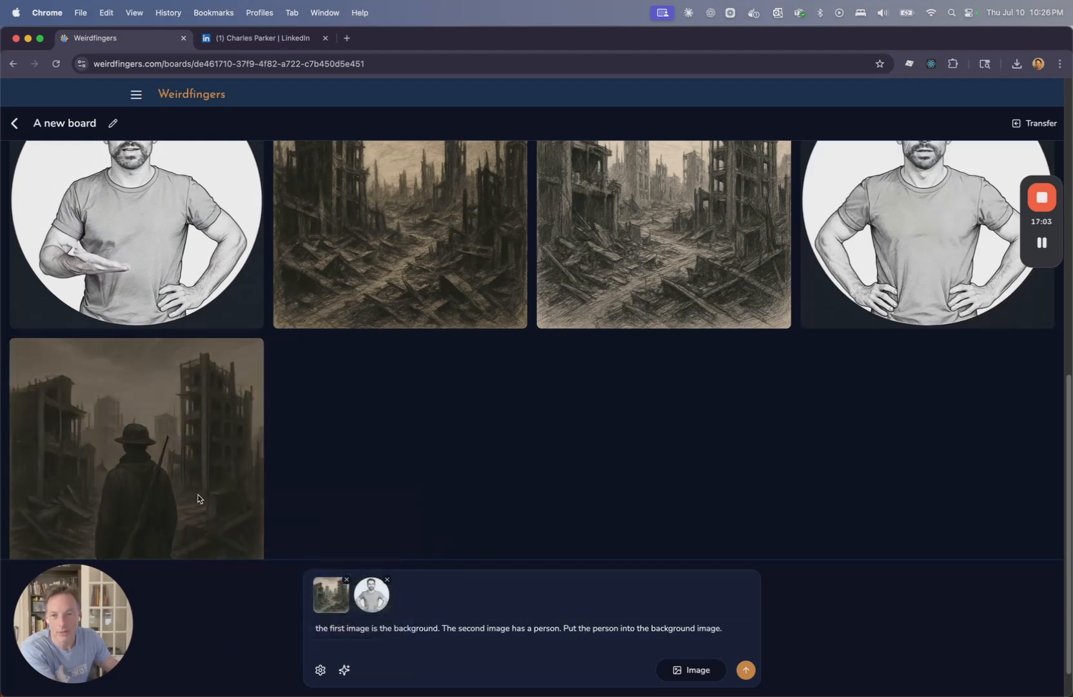
Reload the soldier image's original prompt and reference images, check the model setting, and try generating with Flux Pro, retrying once.
scroll(304, 521, "down", 1)
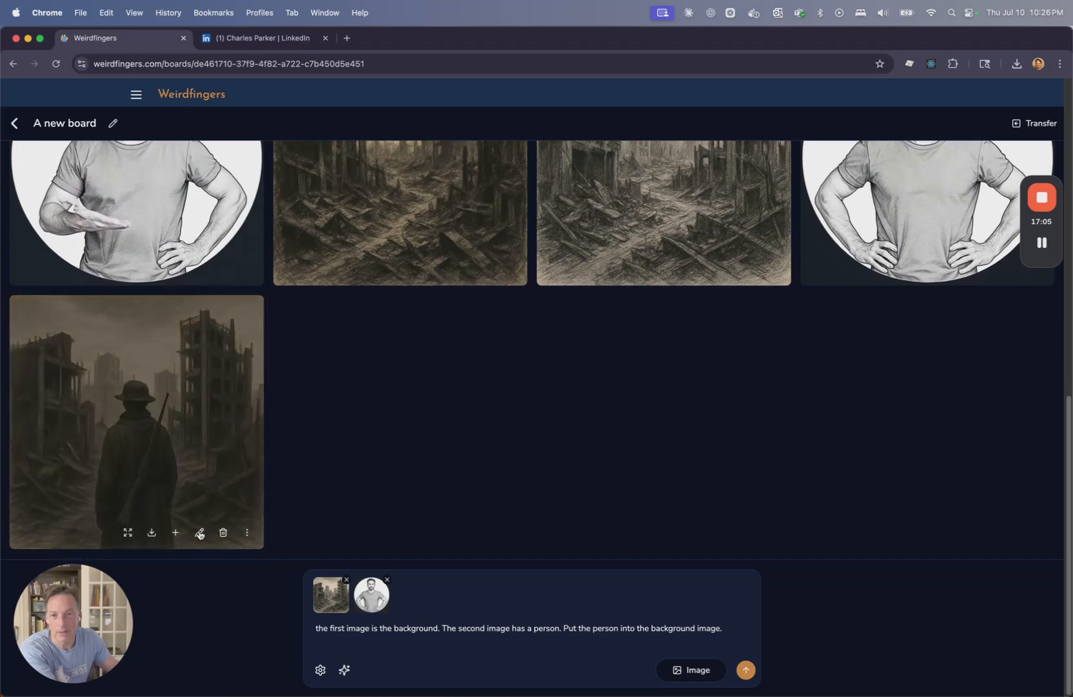
left_click(200, 534)
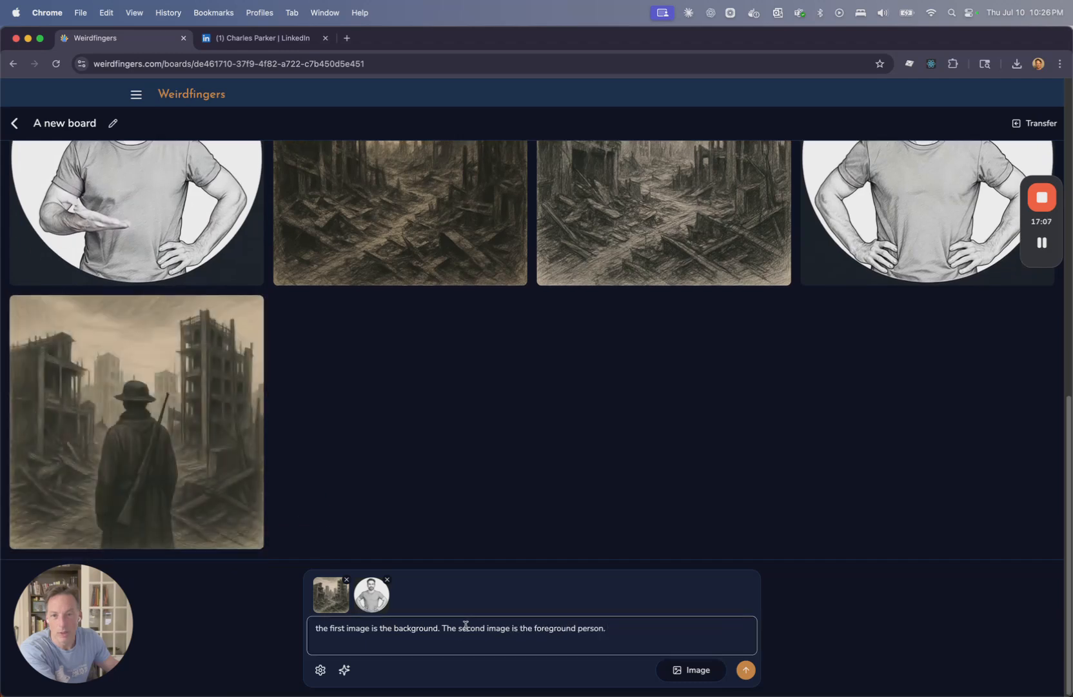
left_click(320, 670)
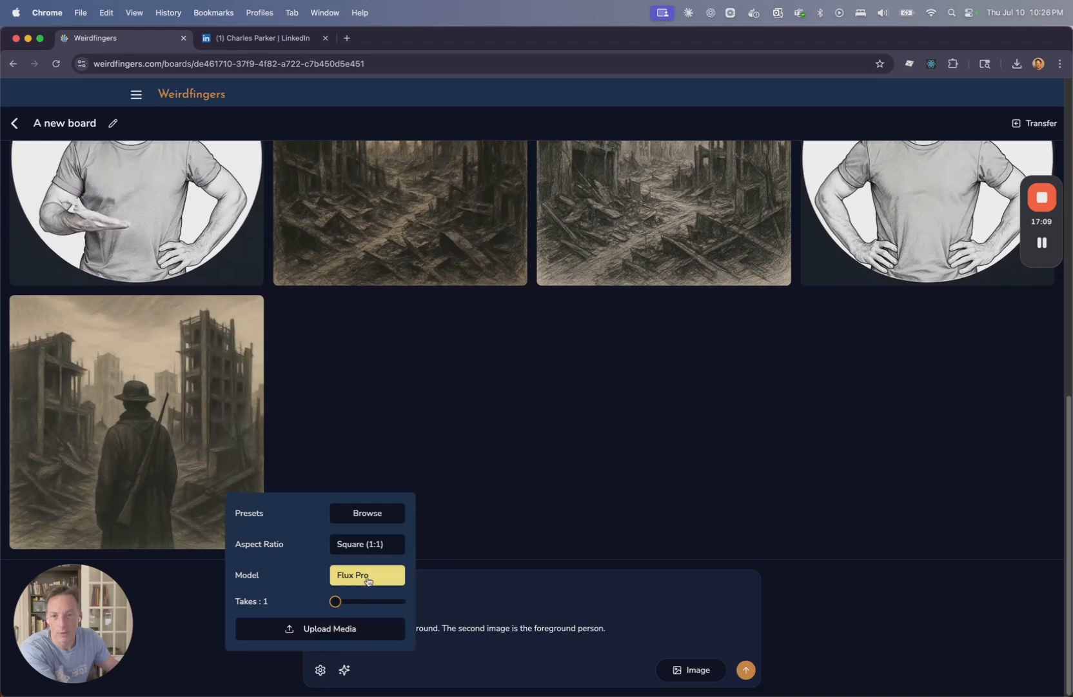
left_click(683, 622)
left_click(745, 669)
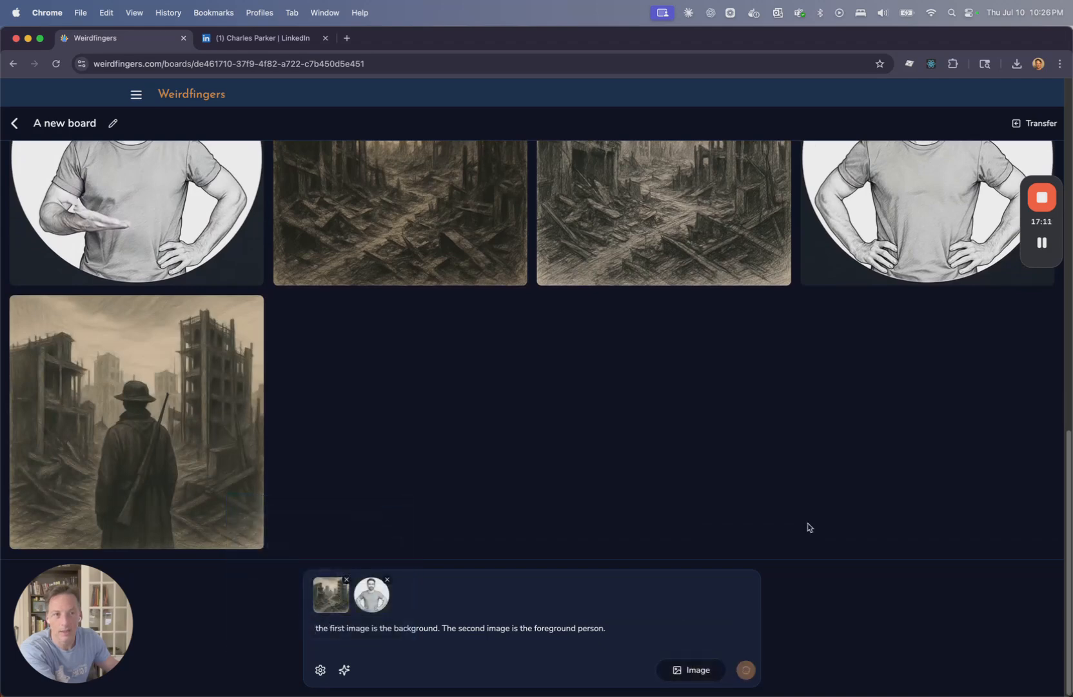
scroll(858, 376, "up", 3)
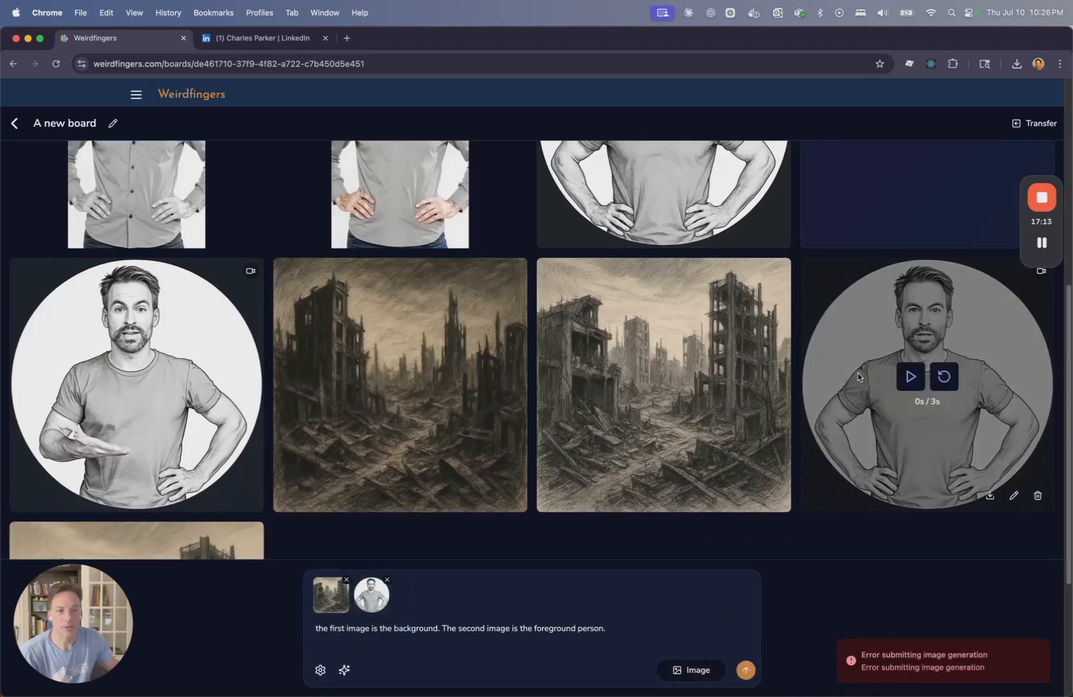
scroll(759, 516, "down", 3)
left_click(625, 632)
left_click(746, 670)
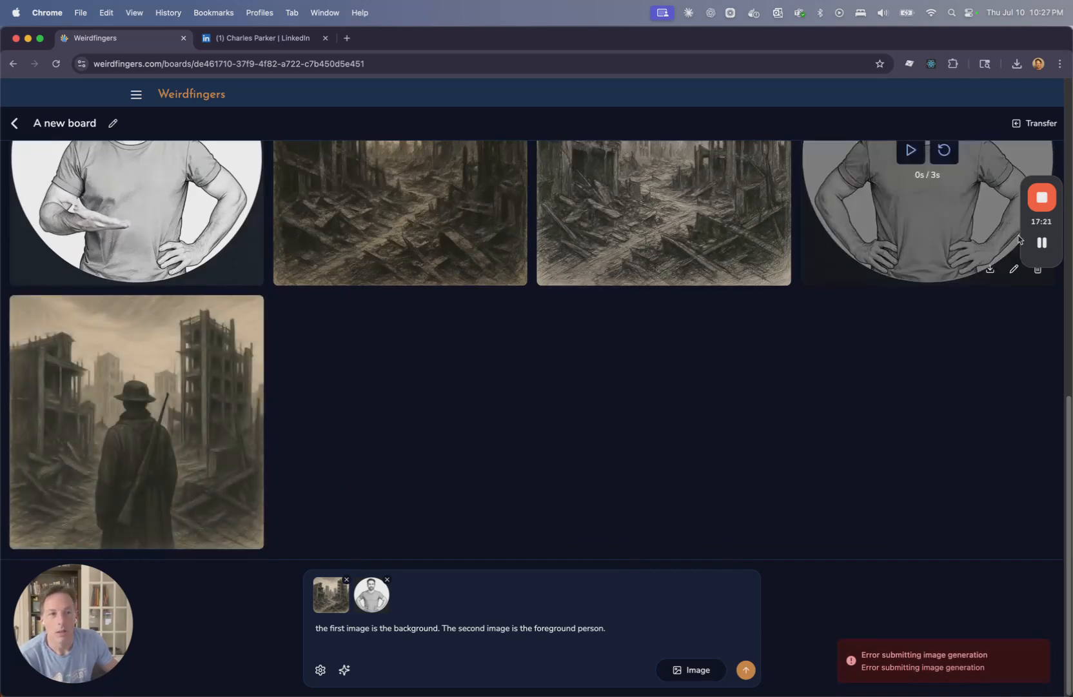
Play the lip-synced video of the circular portrait on the board.
scroll(950, 239, "up", 3)
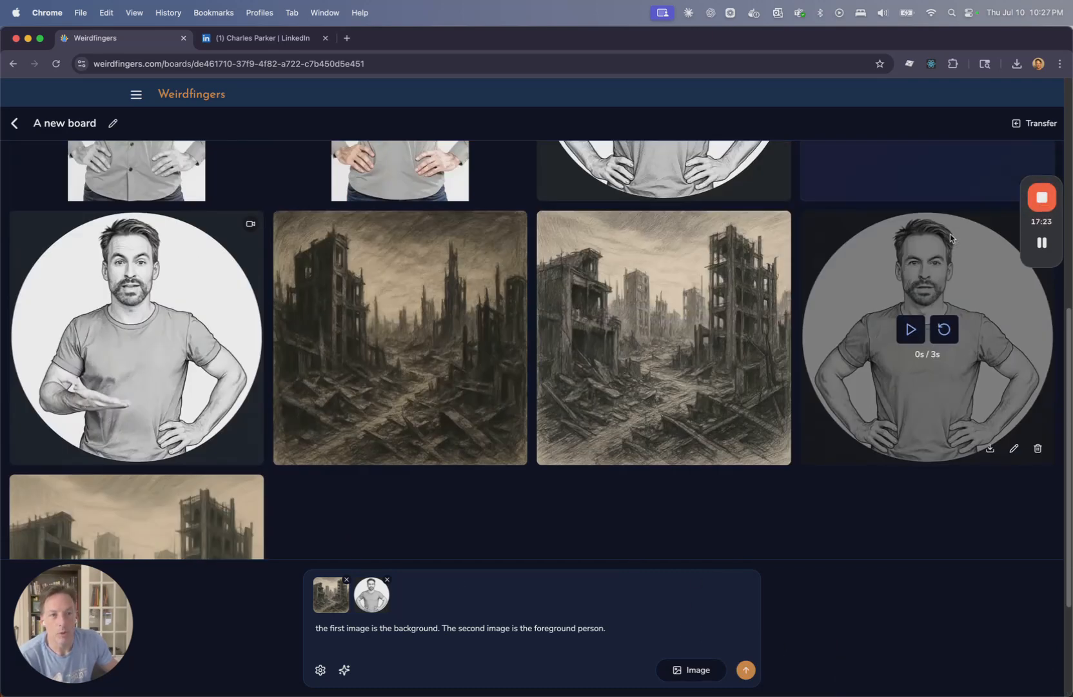
left_click(911, 329)
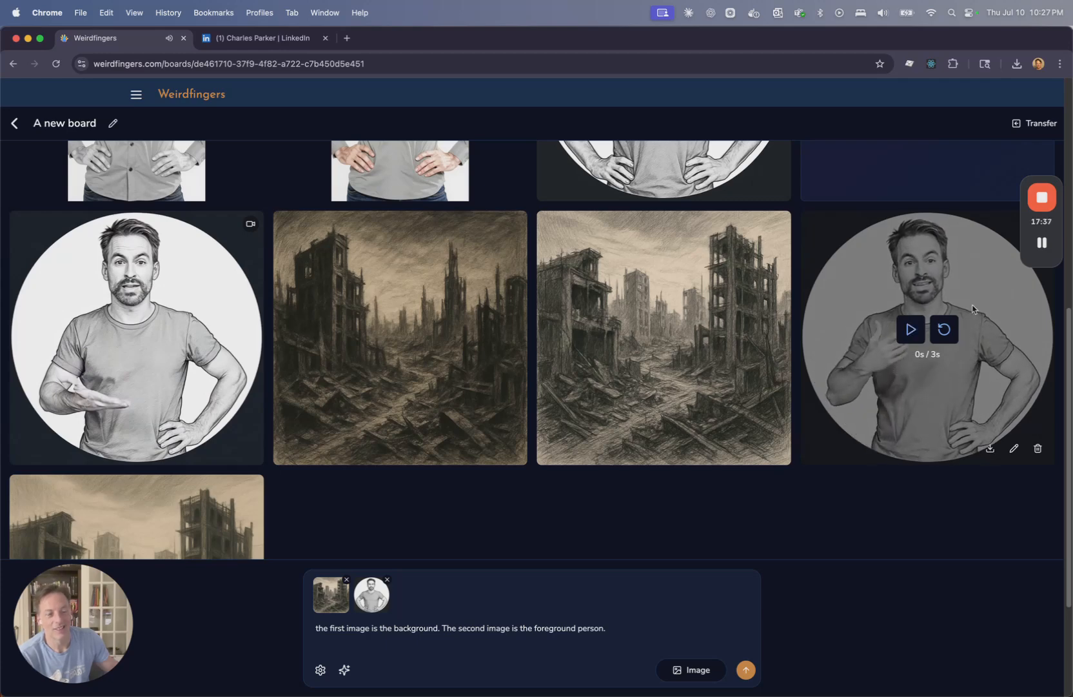
scroll(606, 477, "down", 3)
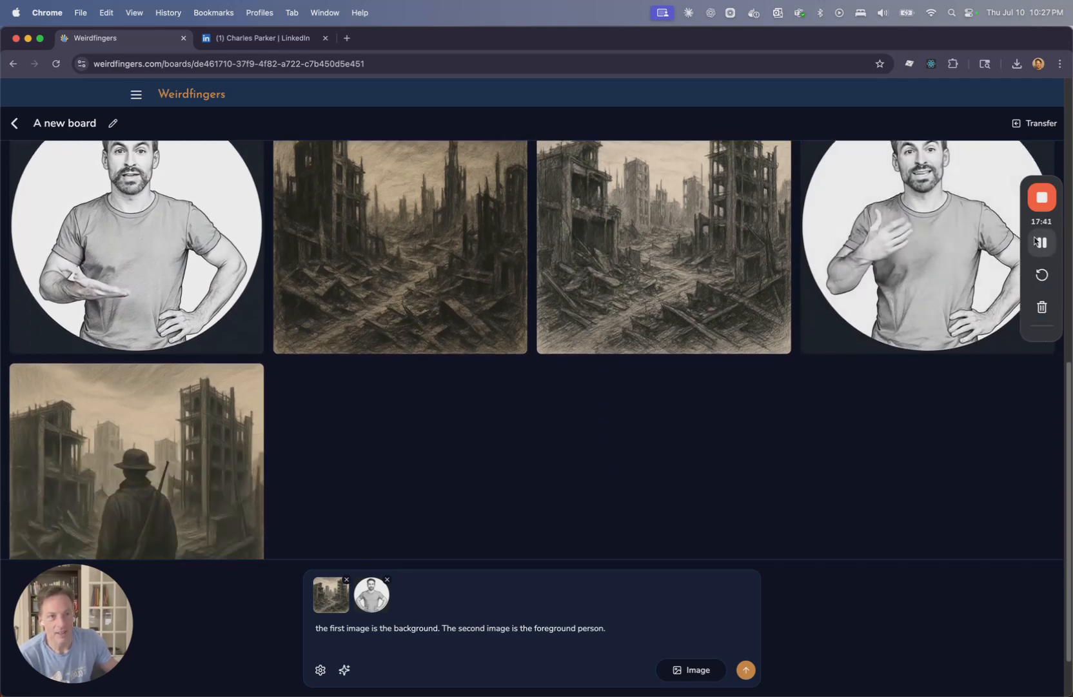
scroll(923, 372, "down", 2)
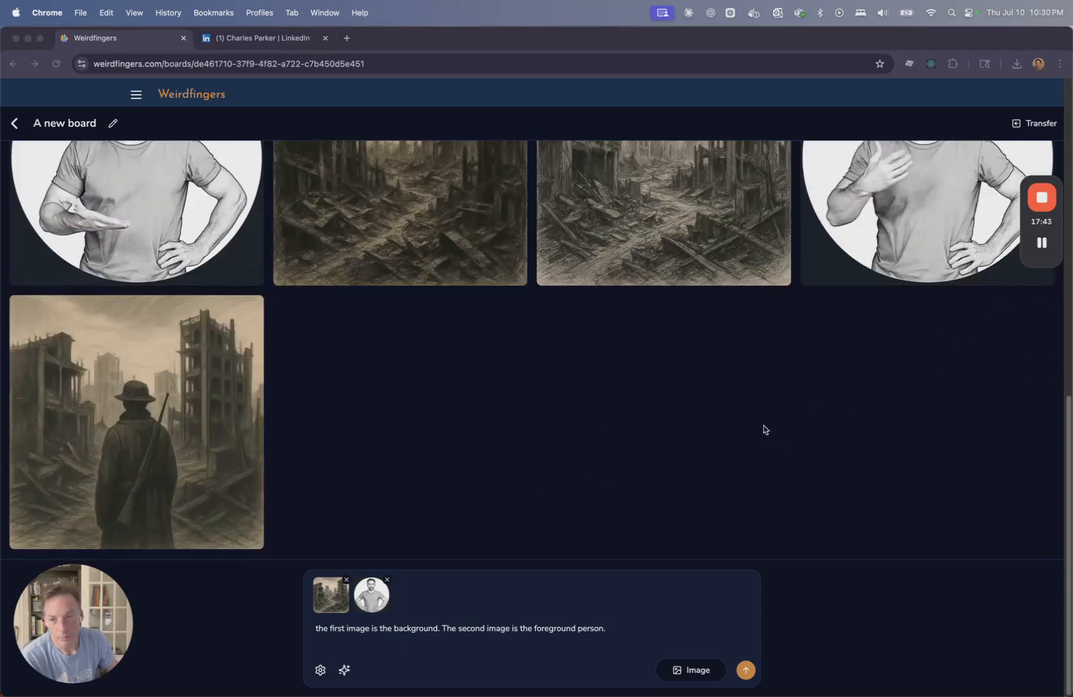
scroll(763, 425, "up", 1)
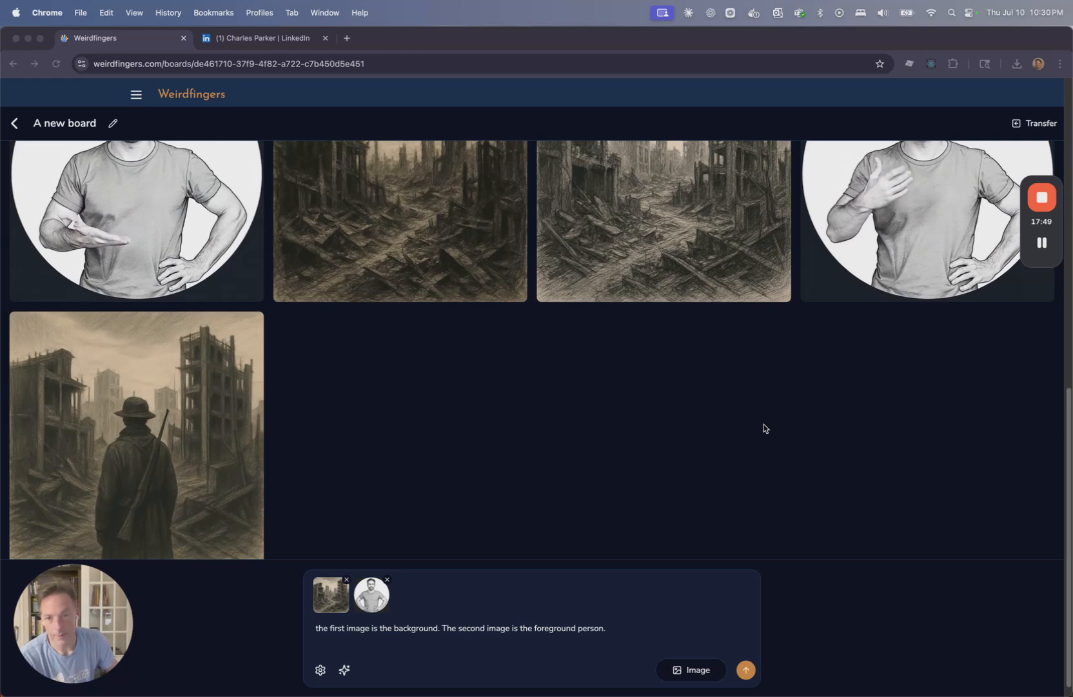
scroll(763, 423, "up", 3)
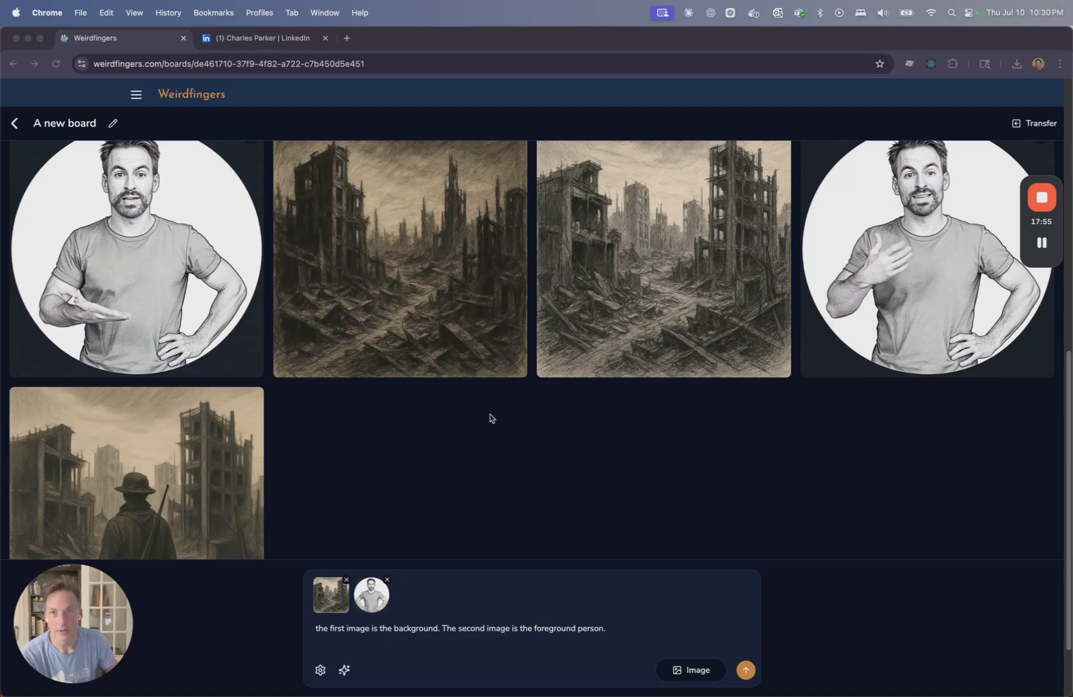
scroll(490, 418, "up", 5)
scroll(336, 269, "up", 8)
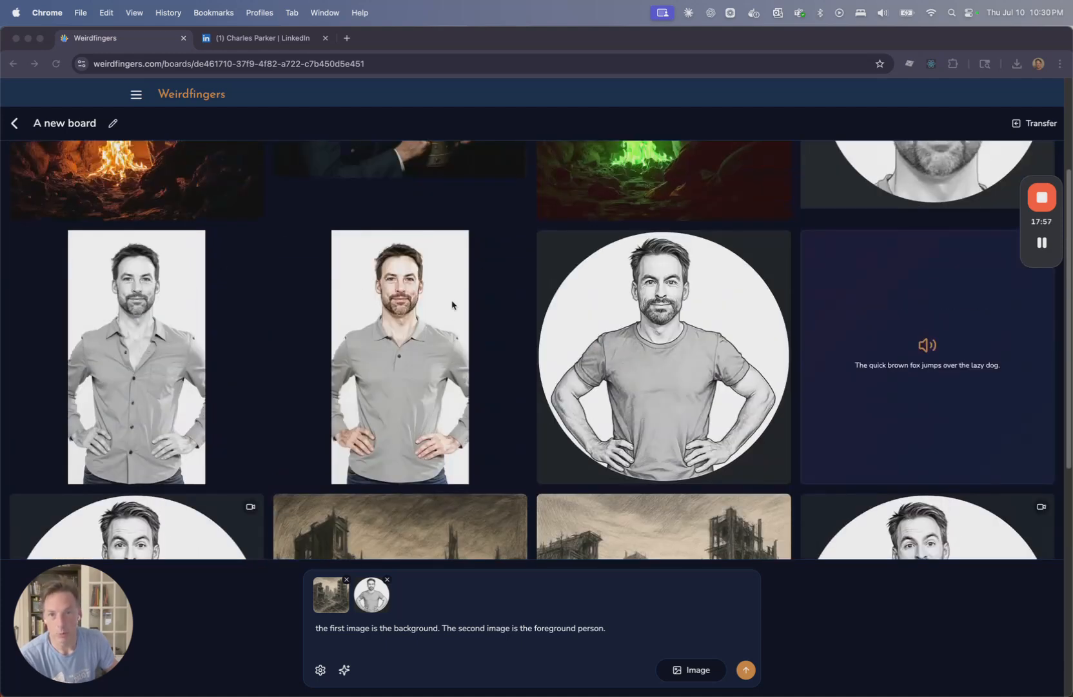
scroll(464, 296, "up", 6)
scroll(420, 300, "down", 18)
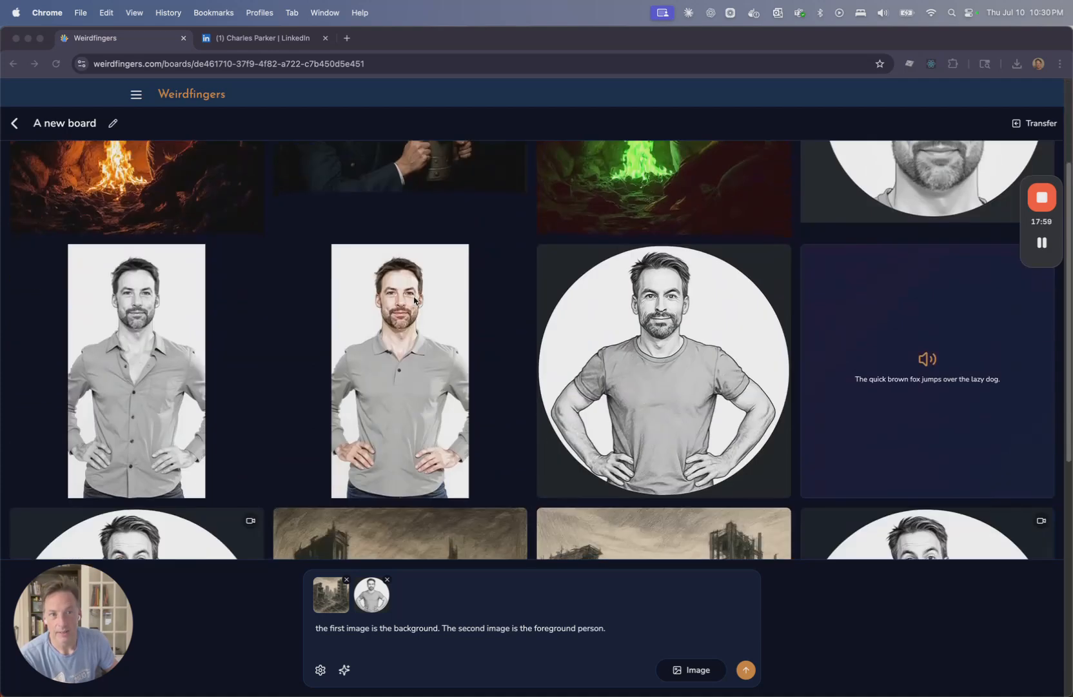
Reopen "A new board" from the boards list and rename it with an automatically generated title.
left_click(14, 124)
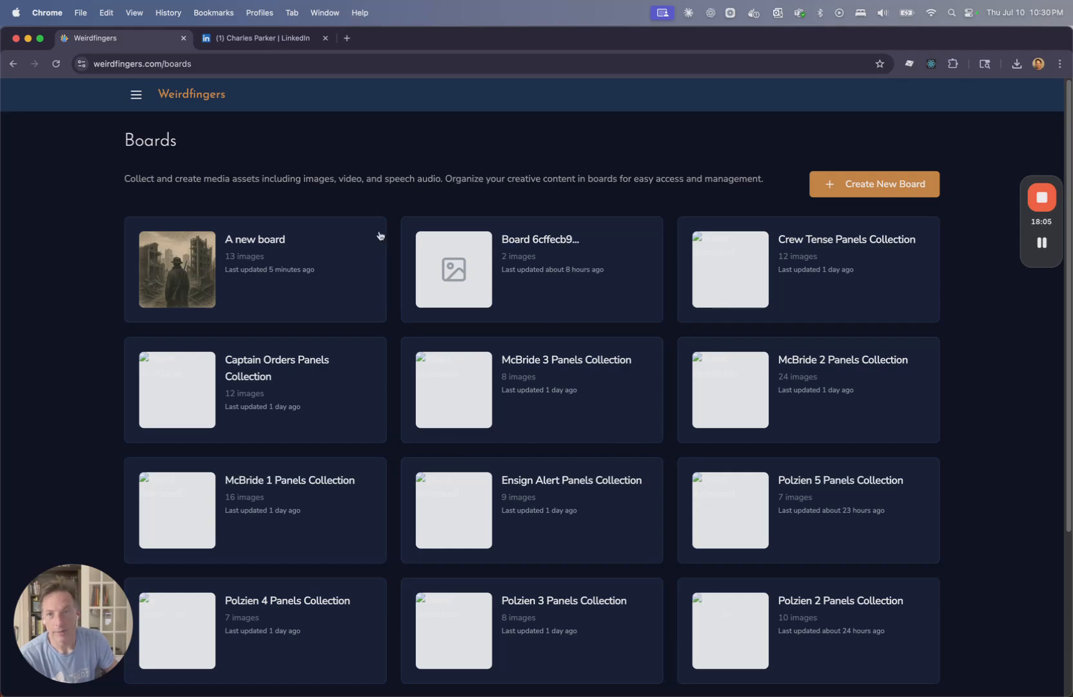
left_click(253, 305)
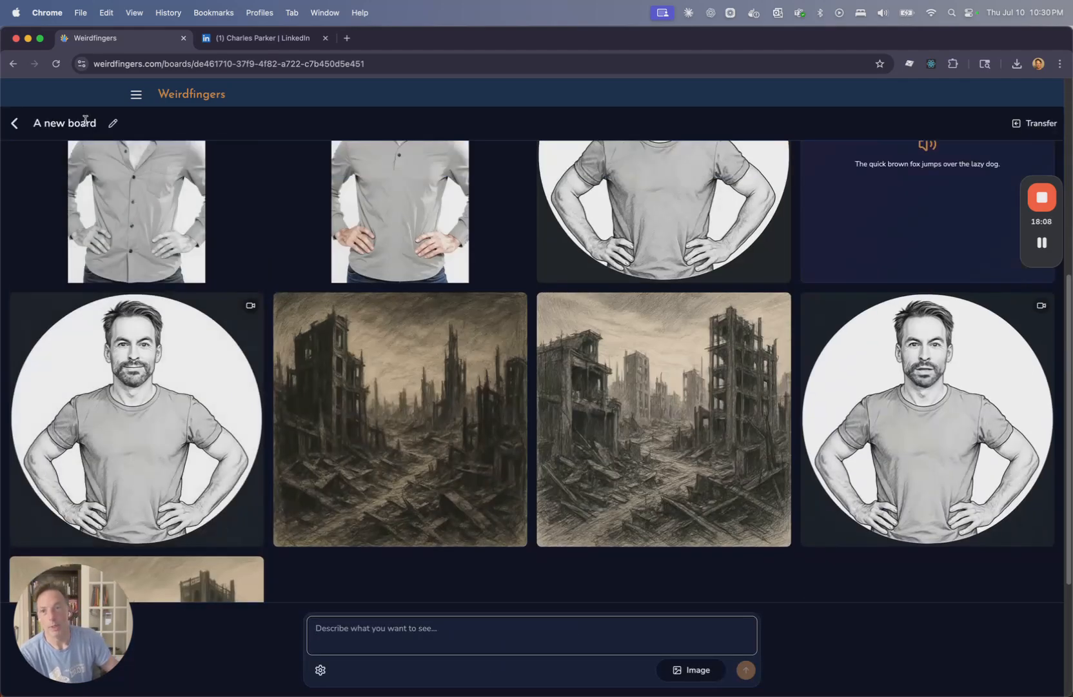
left_click(113, 123)
left_click(195, 124)
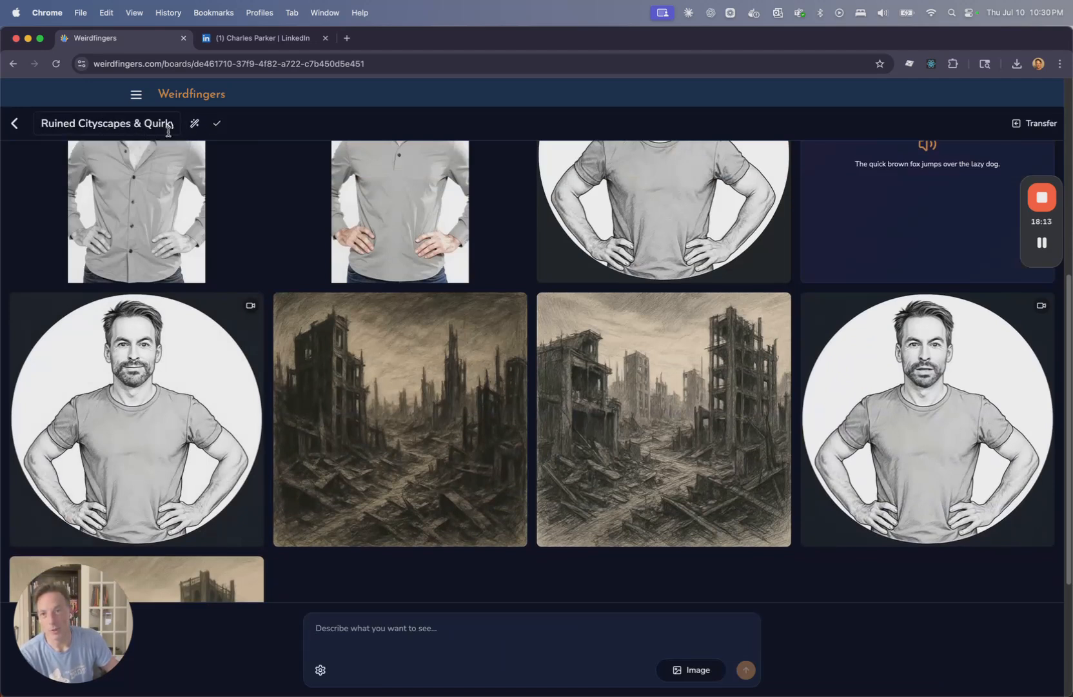
left_click(218, 126)
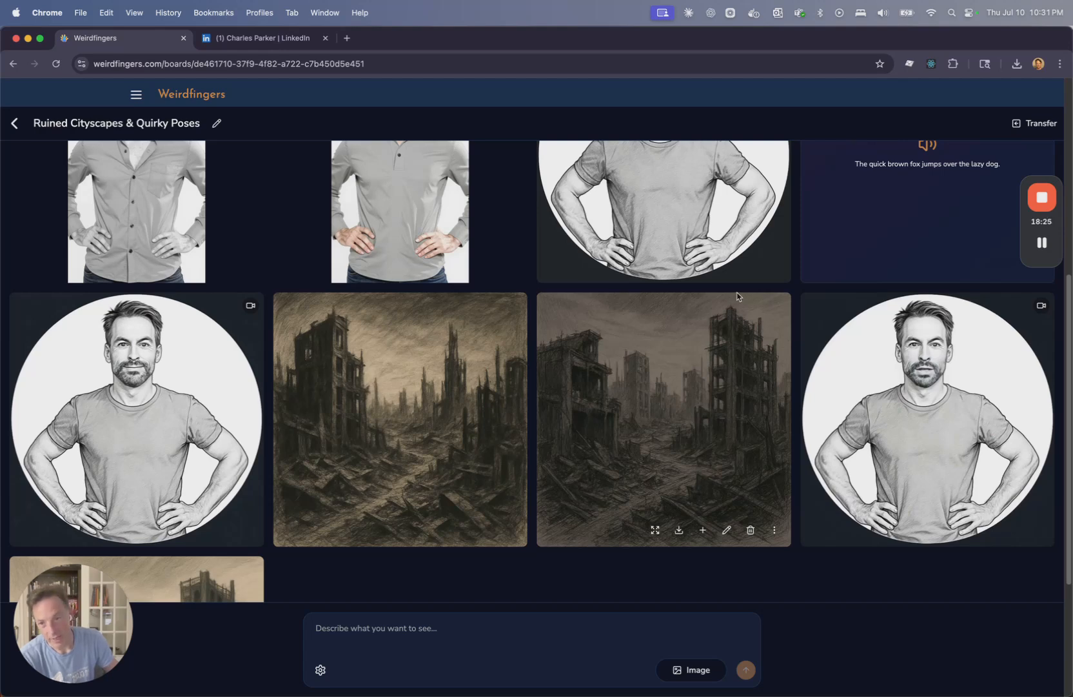
Open the Ensign Reference Collection as the source for transferring media into the current board.
scroll(462, 450, "down", 3)
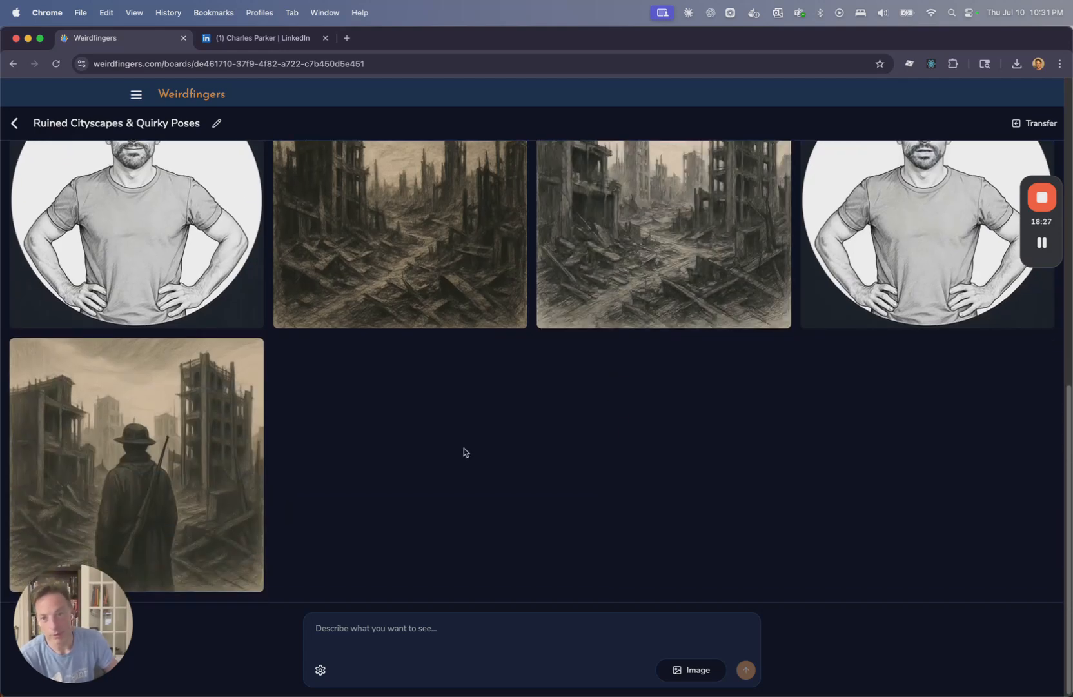
left_click_drag(1059, 226, 42, 334)
left_click(1051, 127)
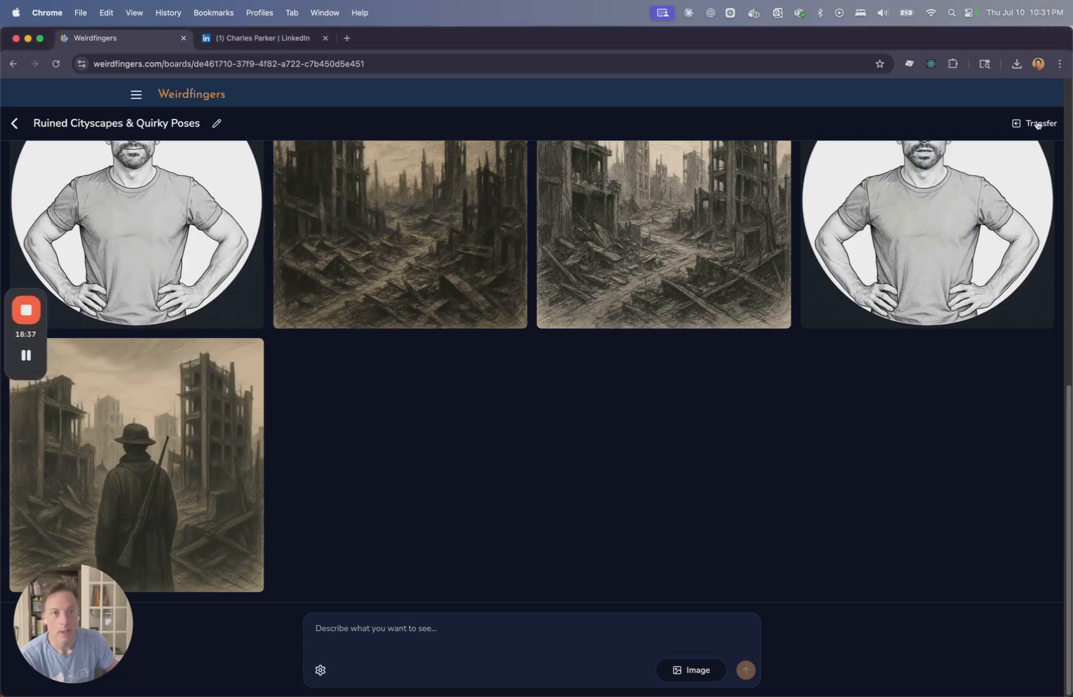
left_click(1038, 124)
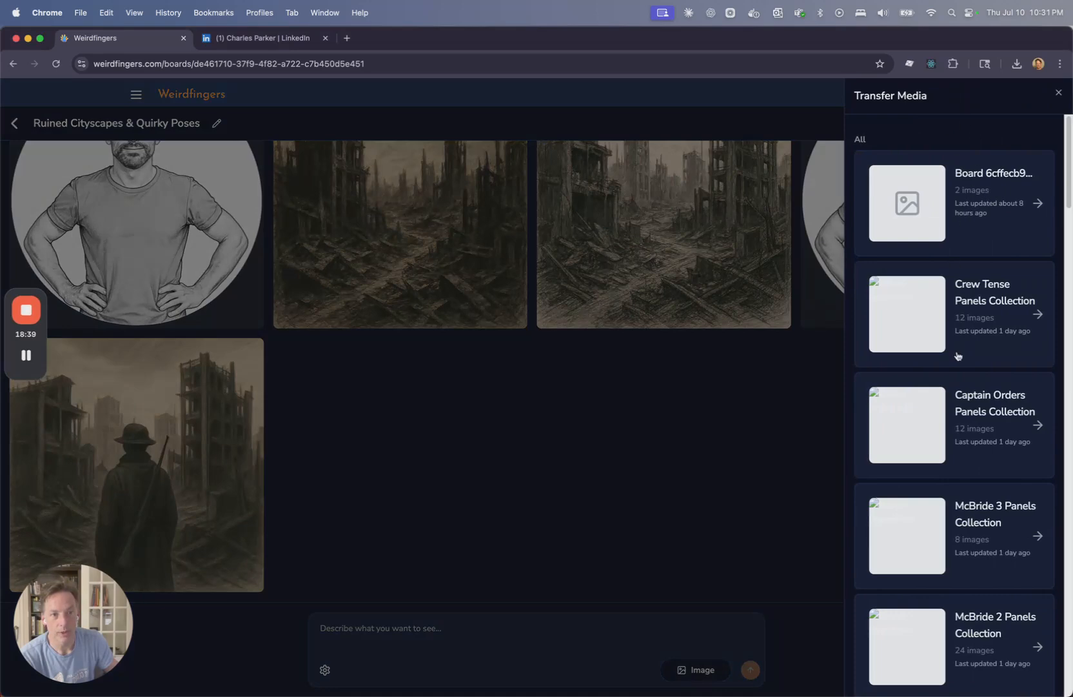
scroll(985, 330, "down", 20)
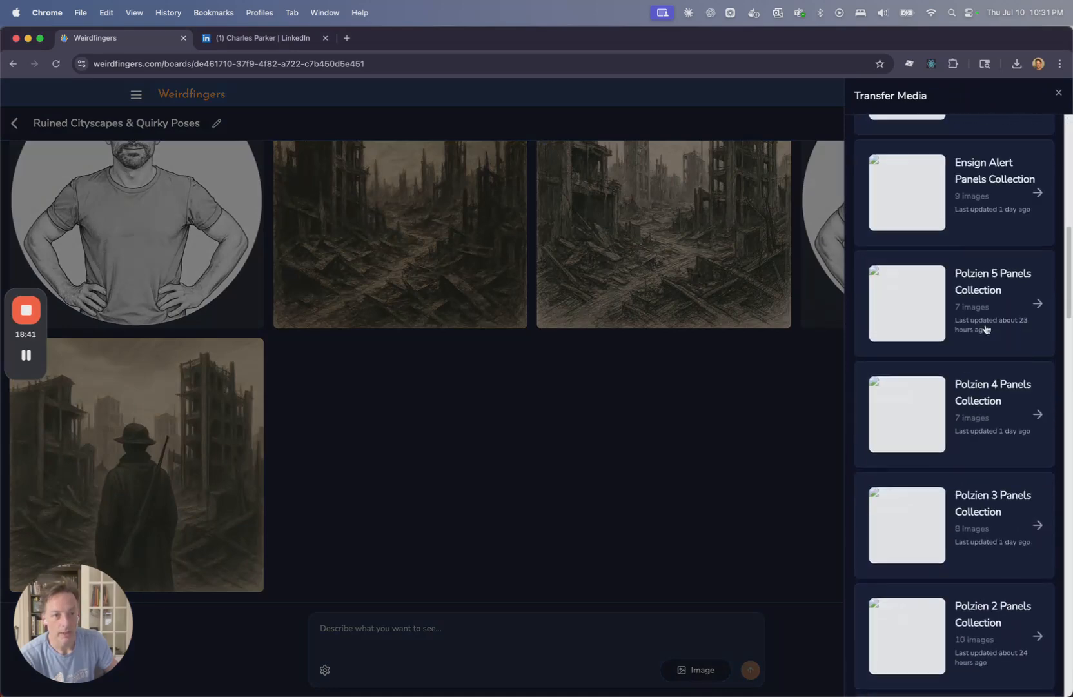
scroll(985, 330, "down", 7)
scroll(985, 326, "up", 7)
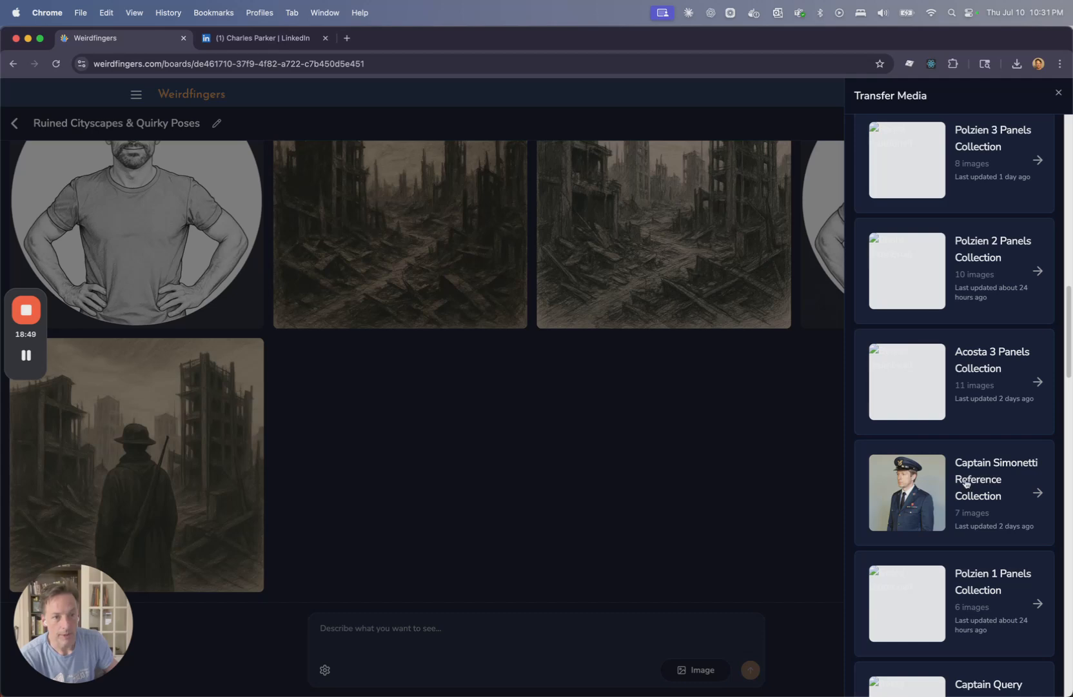
scroll(968, 482, "down", 5)
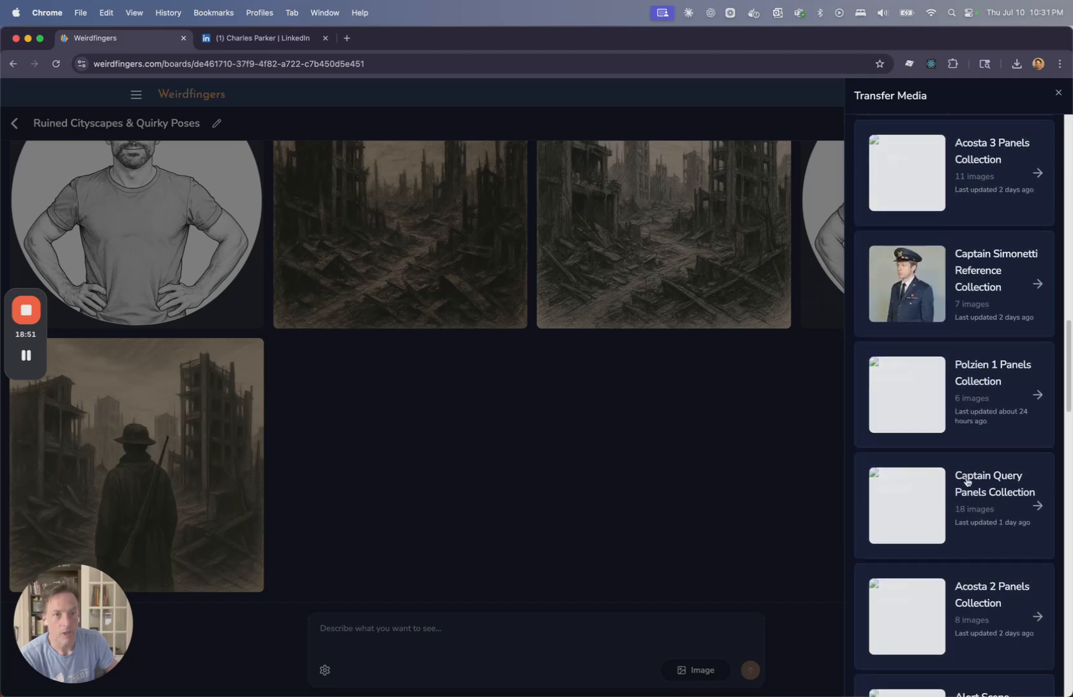
scroll(966, 481, "down", 10)
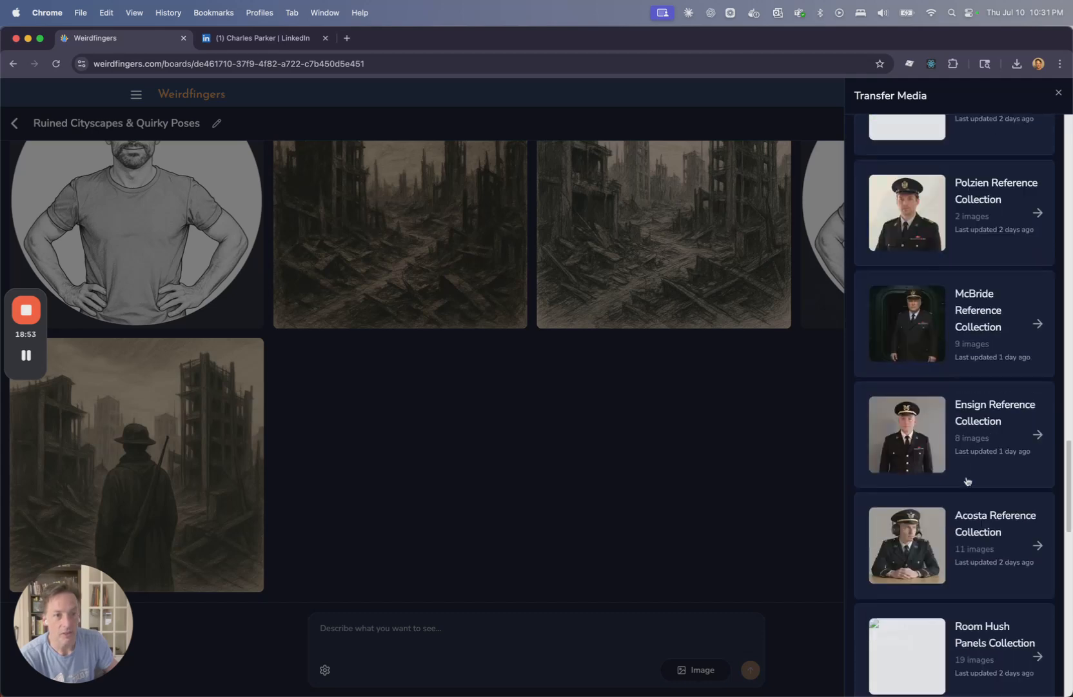
left_click(974, 418)
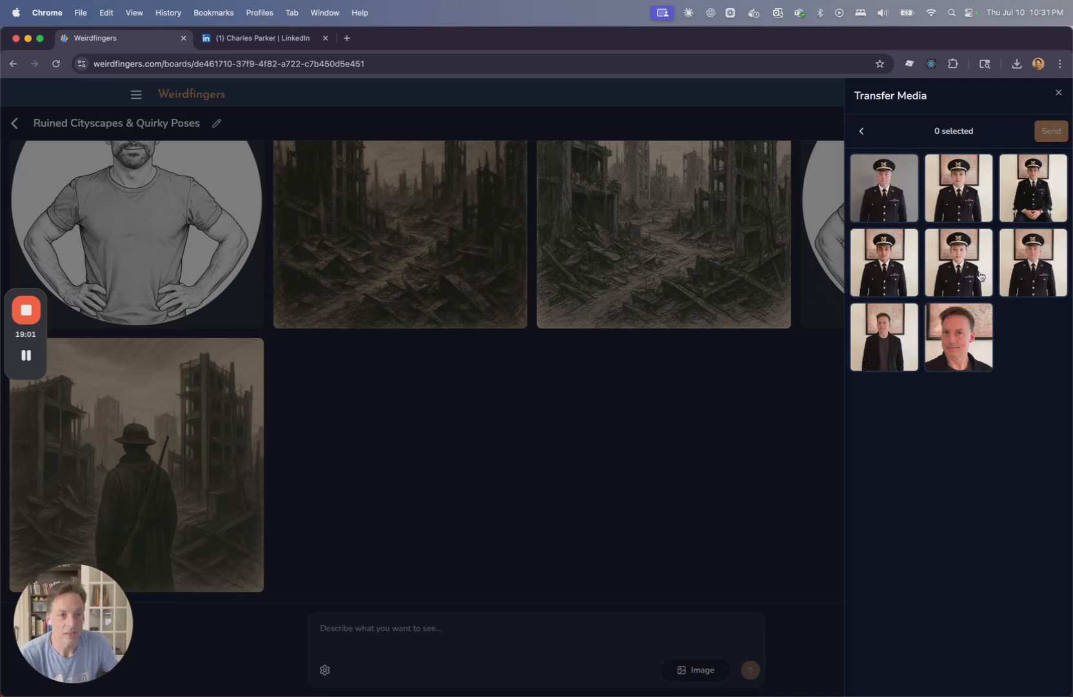
Transfer the close-up photo, the grey-background uniformed officer portrait and the full dark-jacket photo into the board.
left_click(955, 348)
left_click(890, 194)
left_click(905, 346)
left_click(1050, 132)
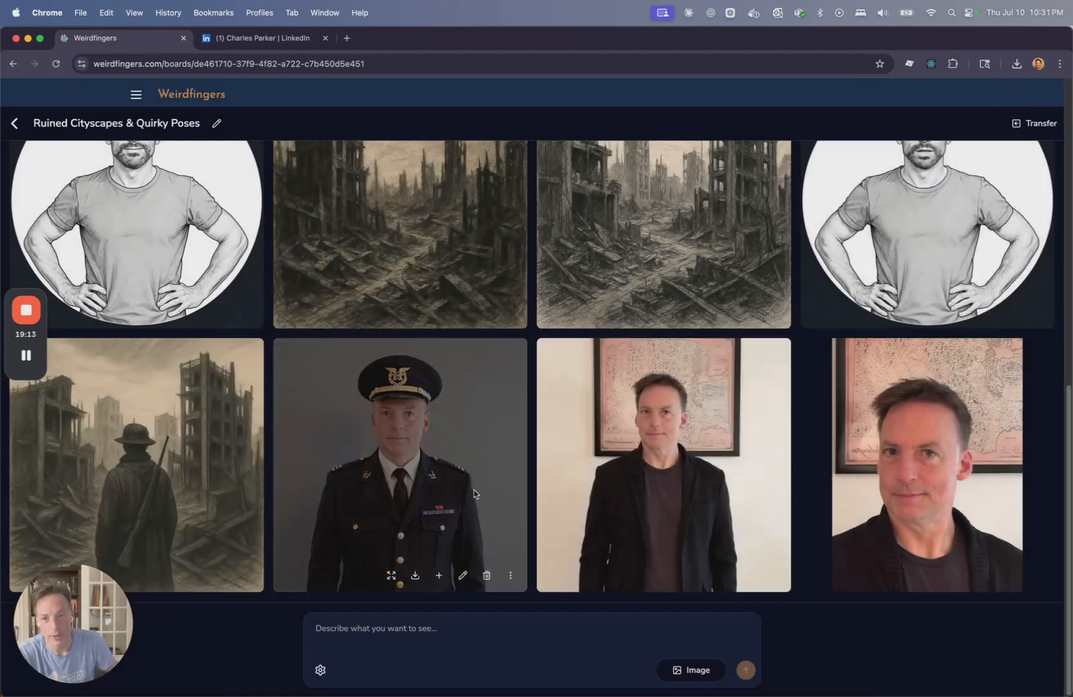
Review the transferred photos together with the board's earlier portraits, videos and ruined cityscapes.
scroll(409, 453, "up", 3)
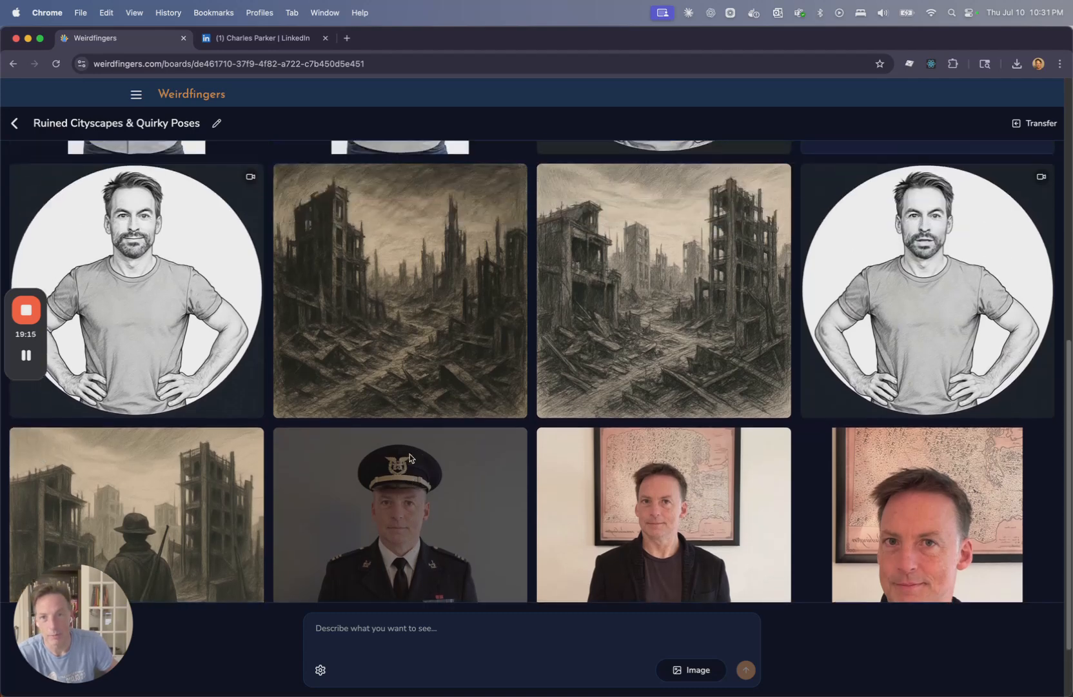
scroll(385, 464, "down", 3)
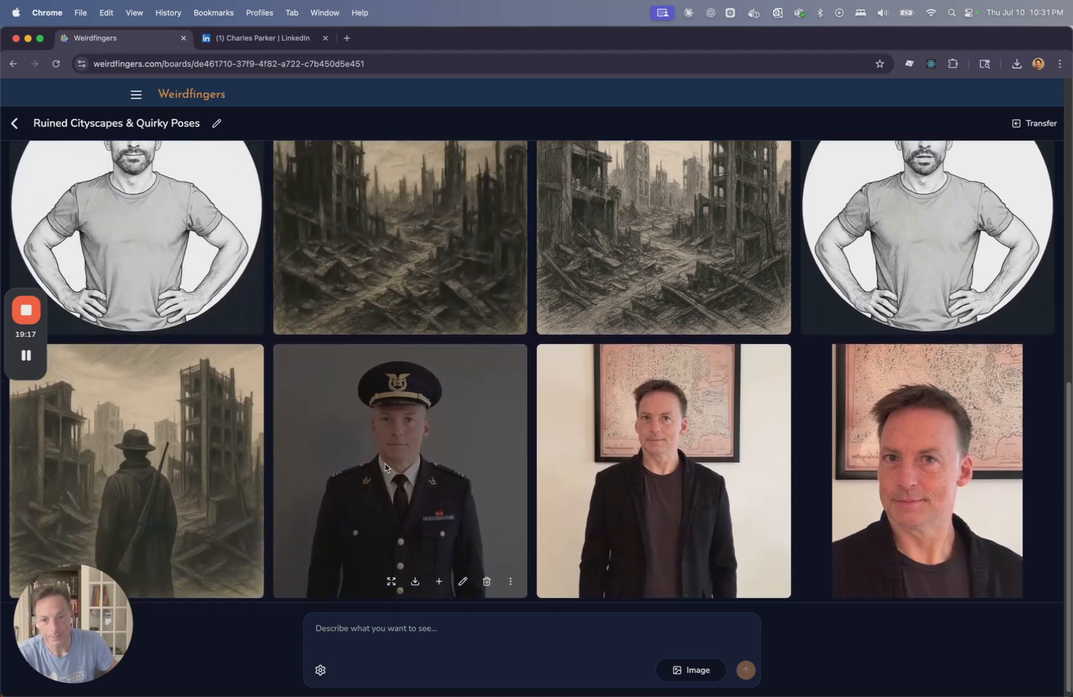
mouse_move(27, 359)
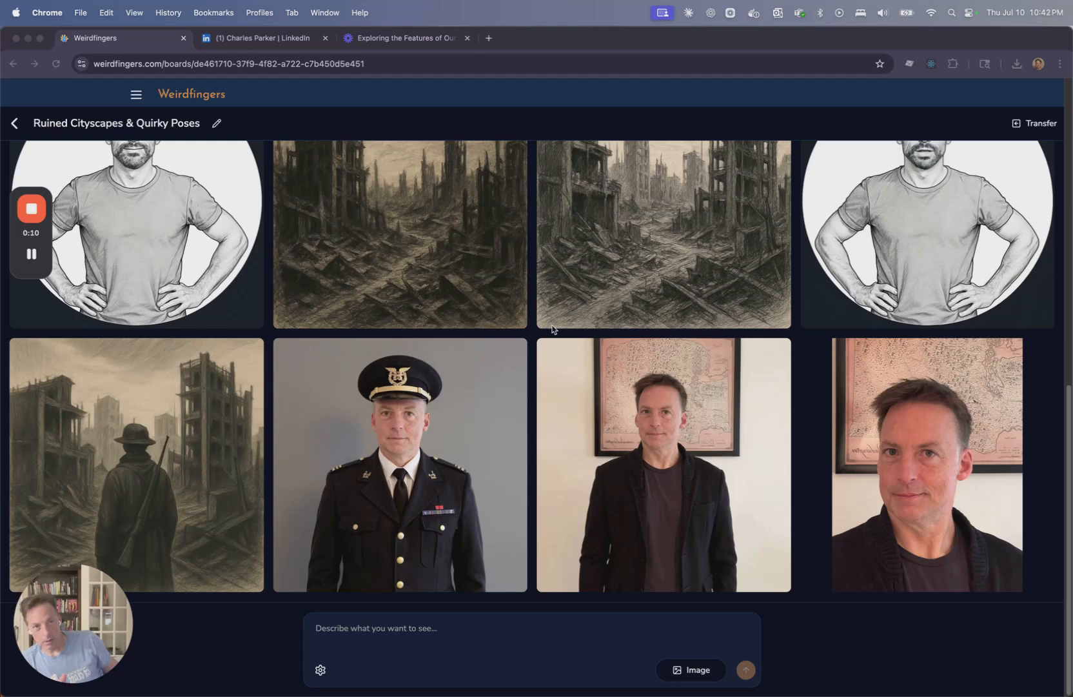
scroll(541, 266, "up", 2)
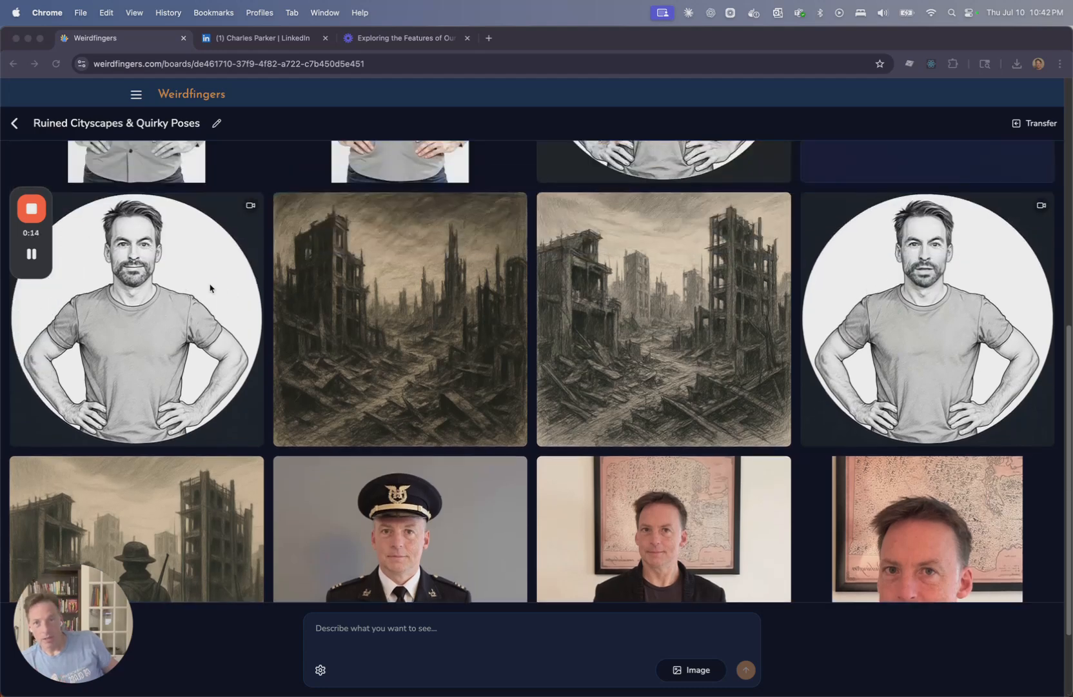
scroll(231, 285, "up", 4)
scroll(642, 300, "down", 3)
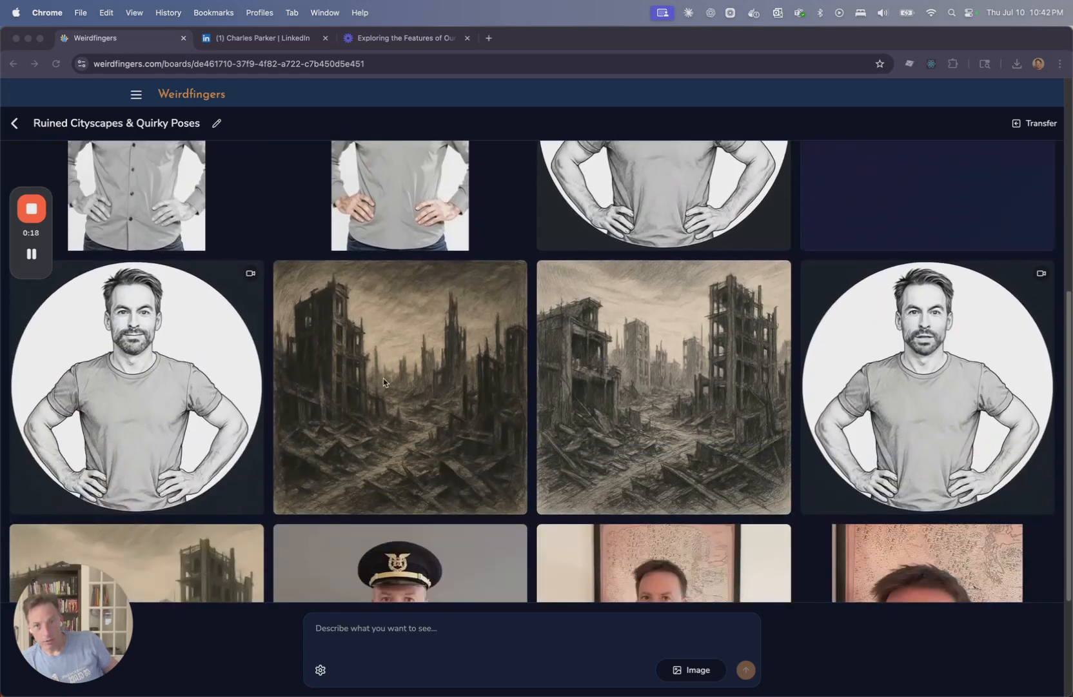
scroll(487, 361, "down", 3)
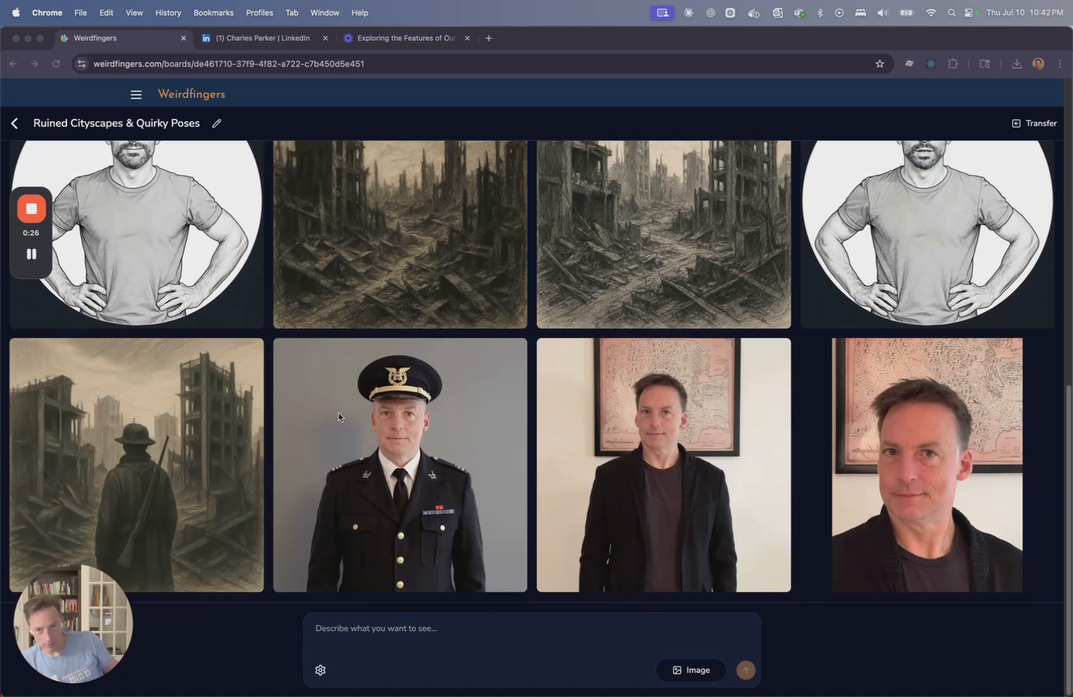
scroll(437, 379, "up", 4)
scroll(446, 377, "up", 1)
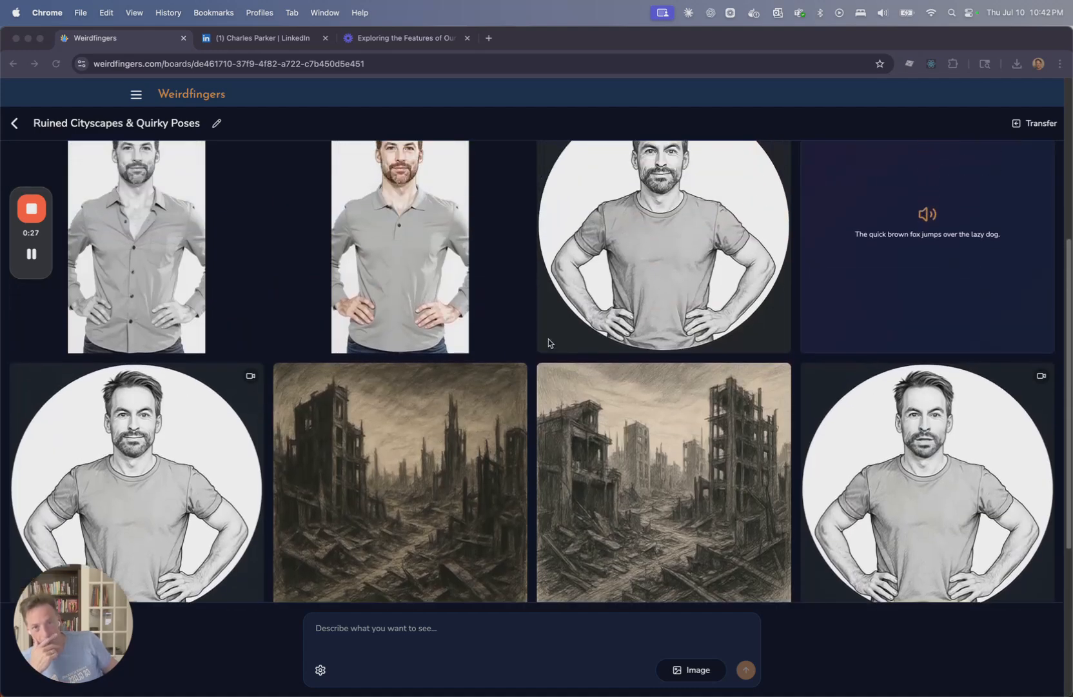
Add the darker ruined cityscape as the first reference image and the circular T-shirt portrait as the second.
left_click(674, 276)
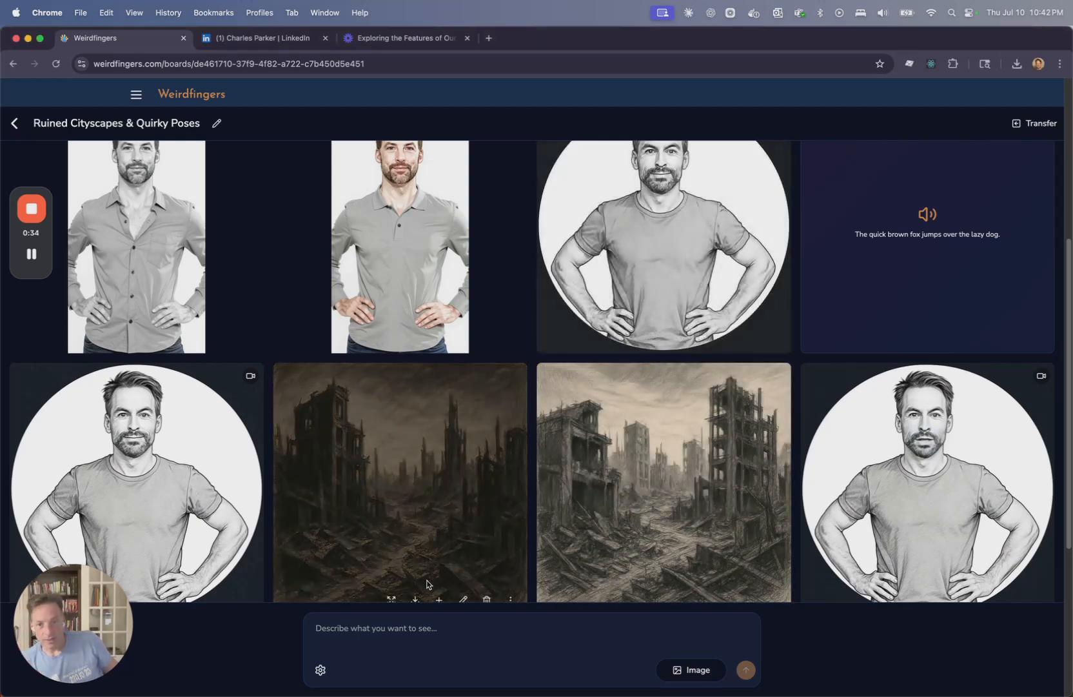
scroll(466, 545, "down", 3)
left_click(440, 507)
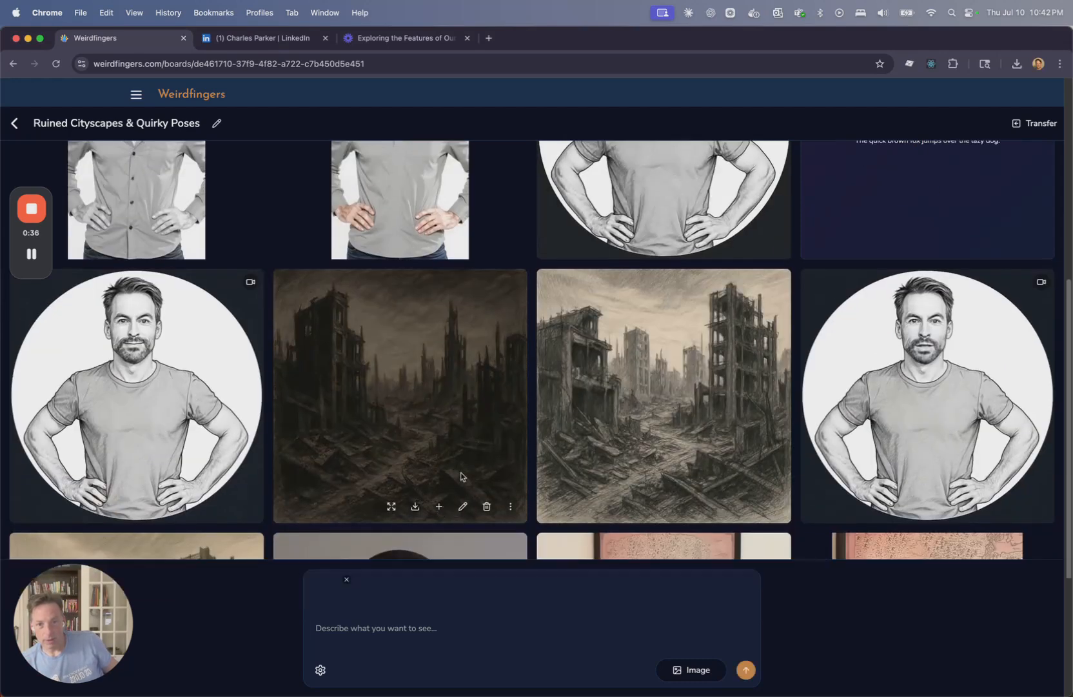
scroll(613, 336, "up", 2)
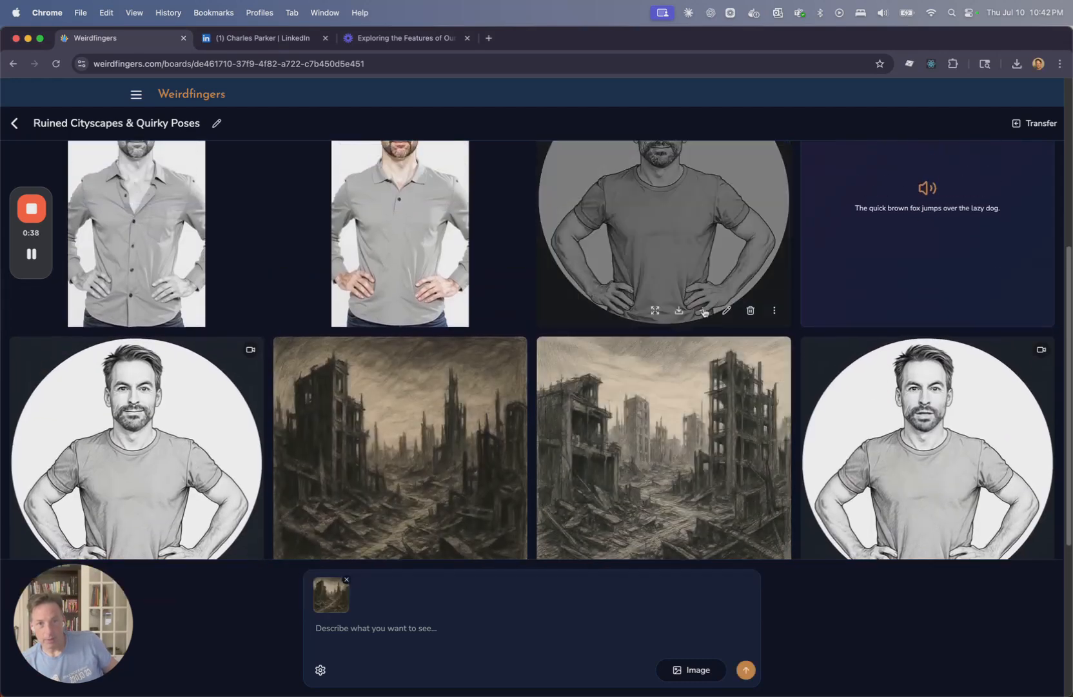
left_click(703, 312)
Enter the image prompt "the first image is the background, the second image is the foreground person".
left_click(412, 627)
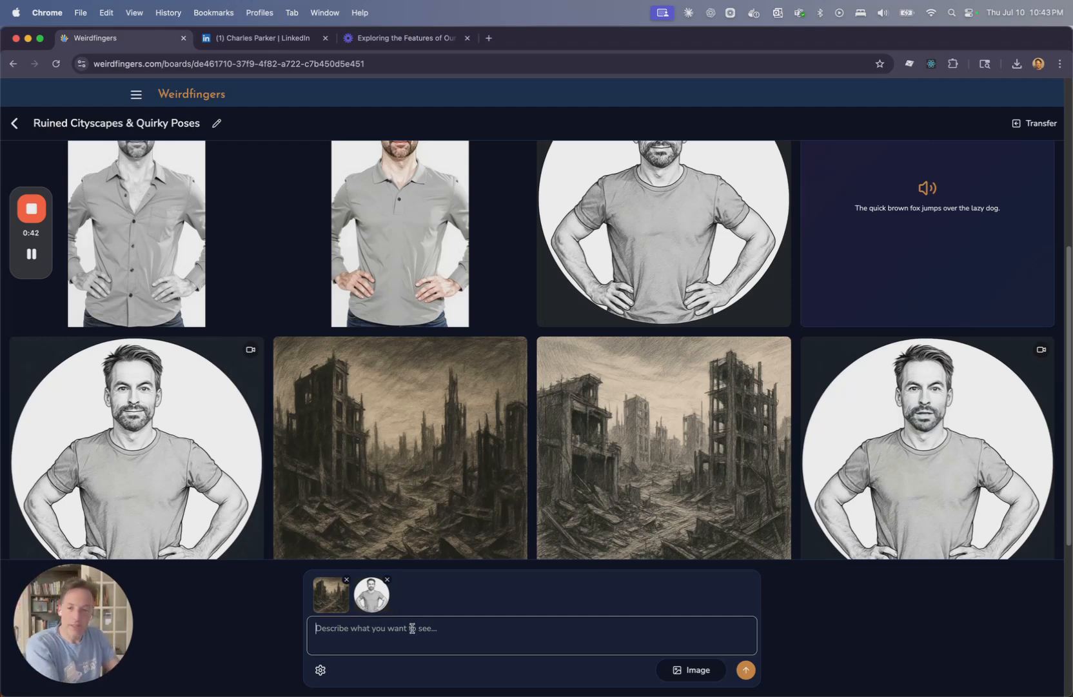
type("the first image is the ba")
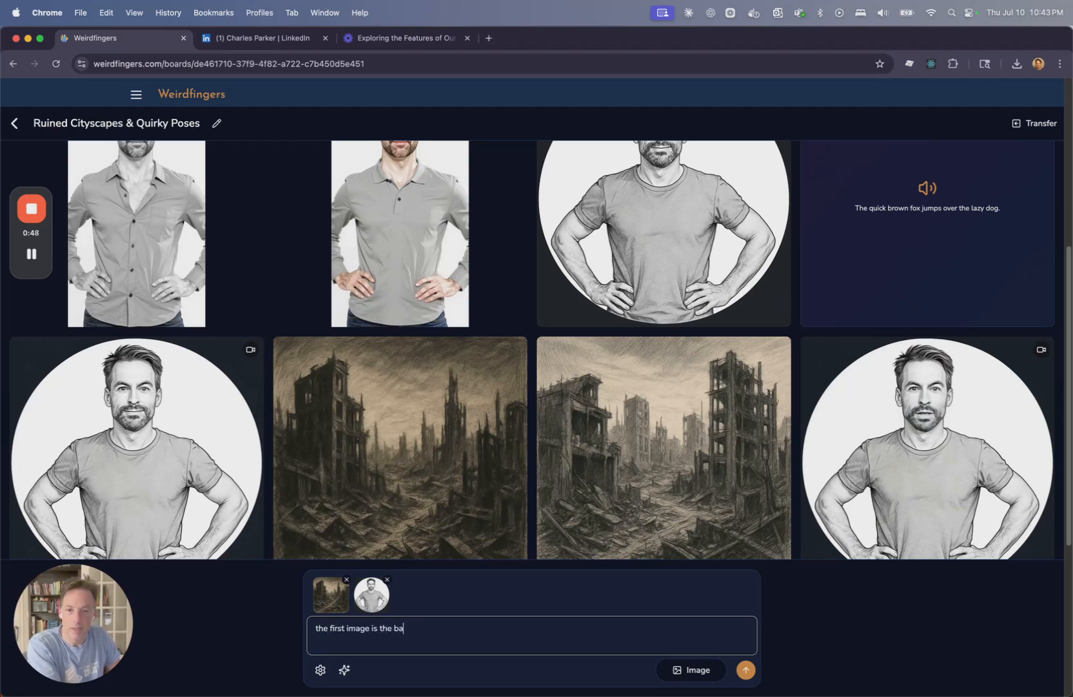
type("round, the second image is the foregrou")
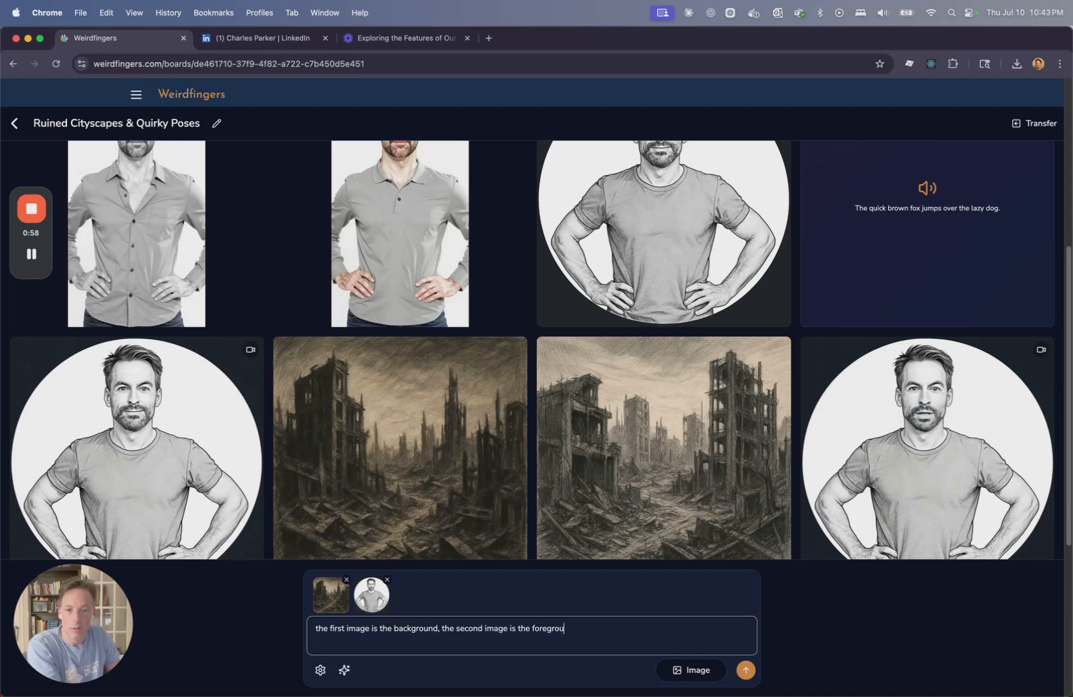
type("person")
Set the number of takes to 2 and generate the composite images with Flux Pro.
left_click(320, 670)
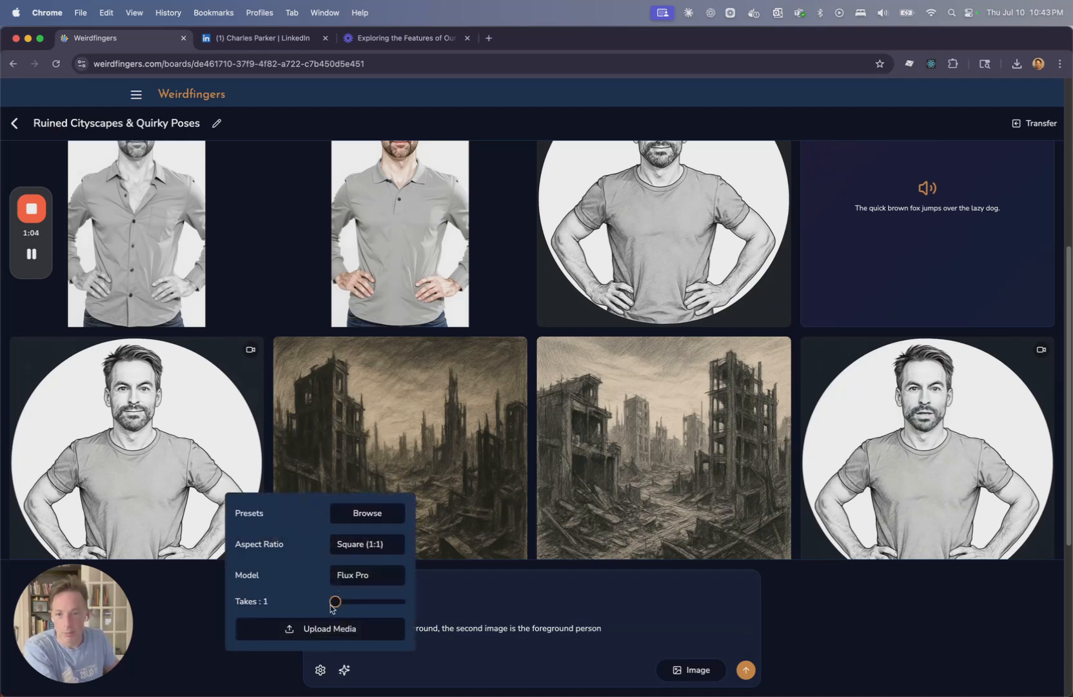
left_click_drag(335, 601, 348, 605)
left_click(685, 616)
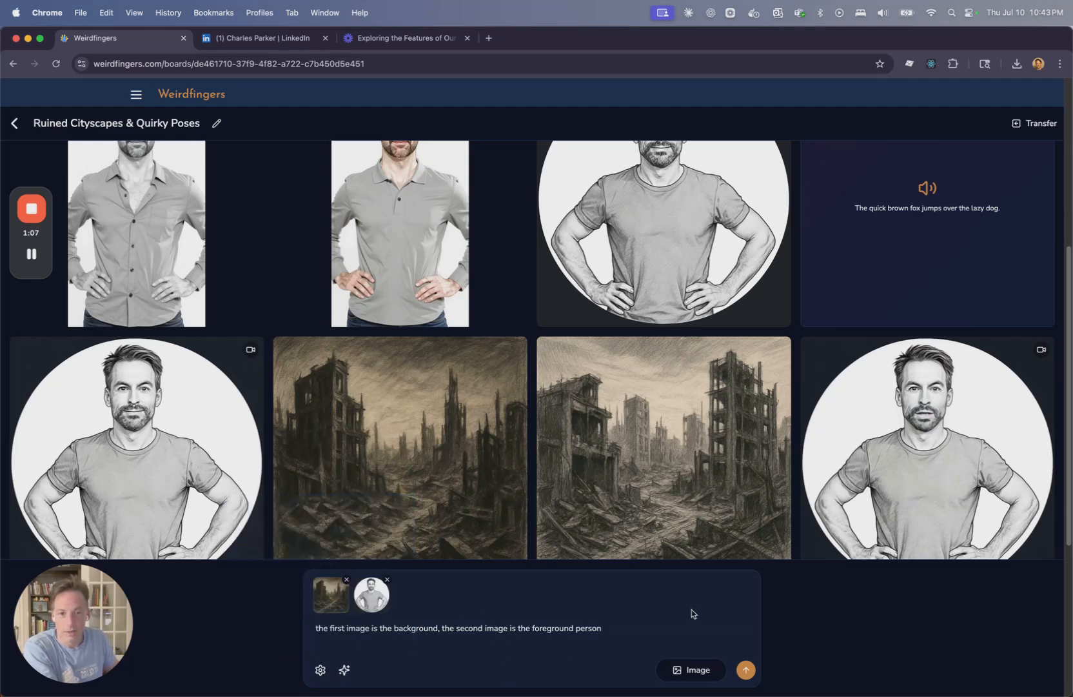
left_click(746, 671)
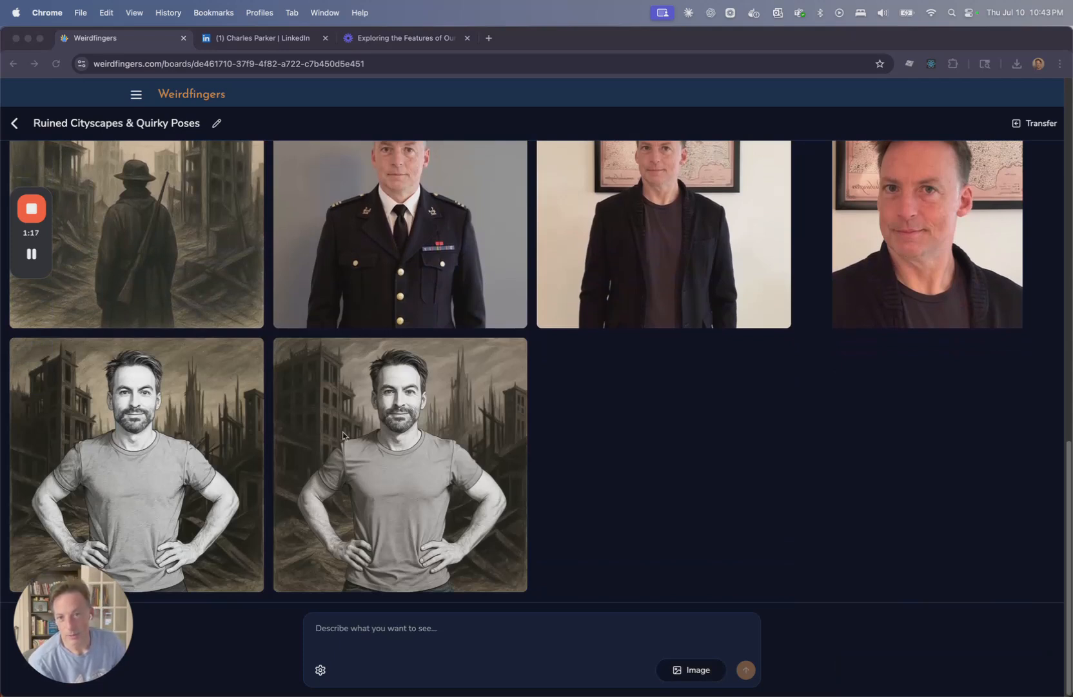
scroll(425, 368, "up", 6)
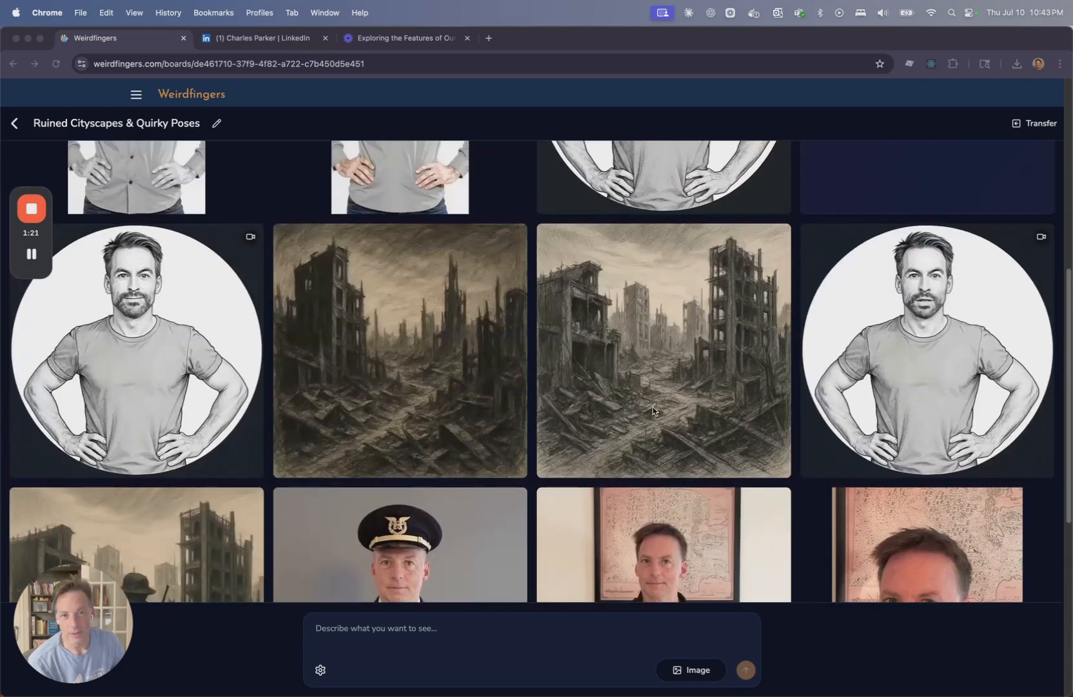
scroll(654, 405, "down", 6)
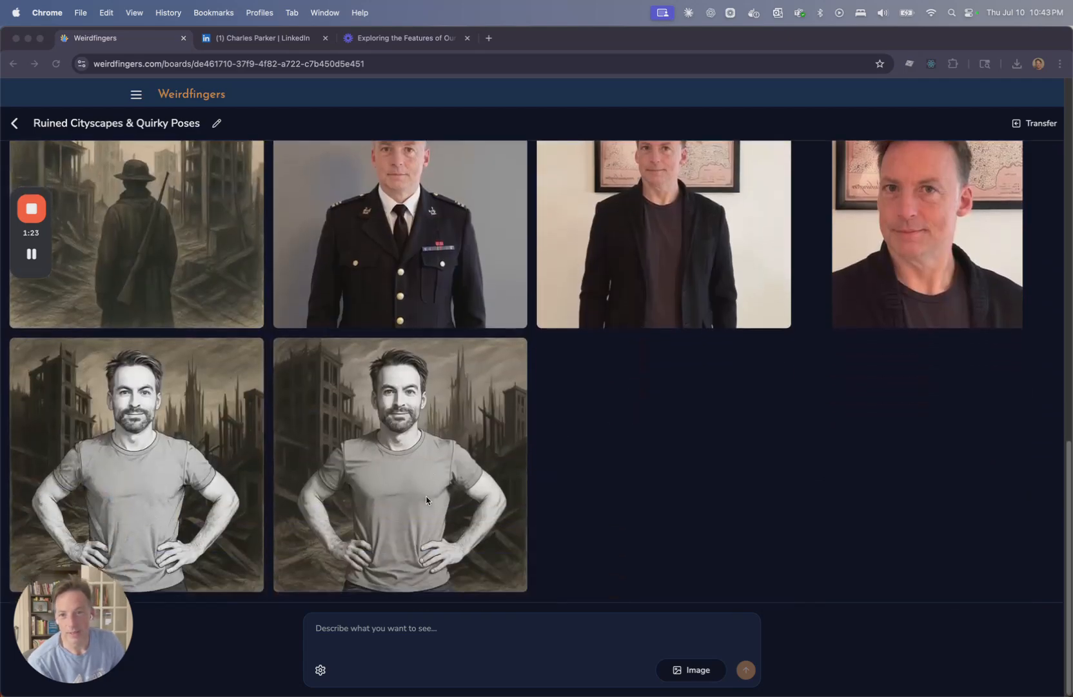
scroll(419, 478, "up", 5)
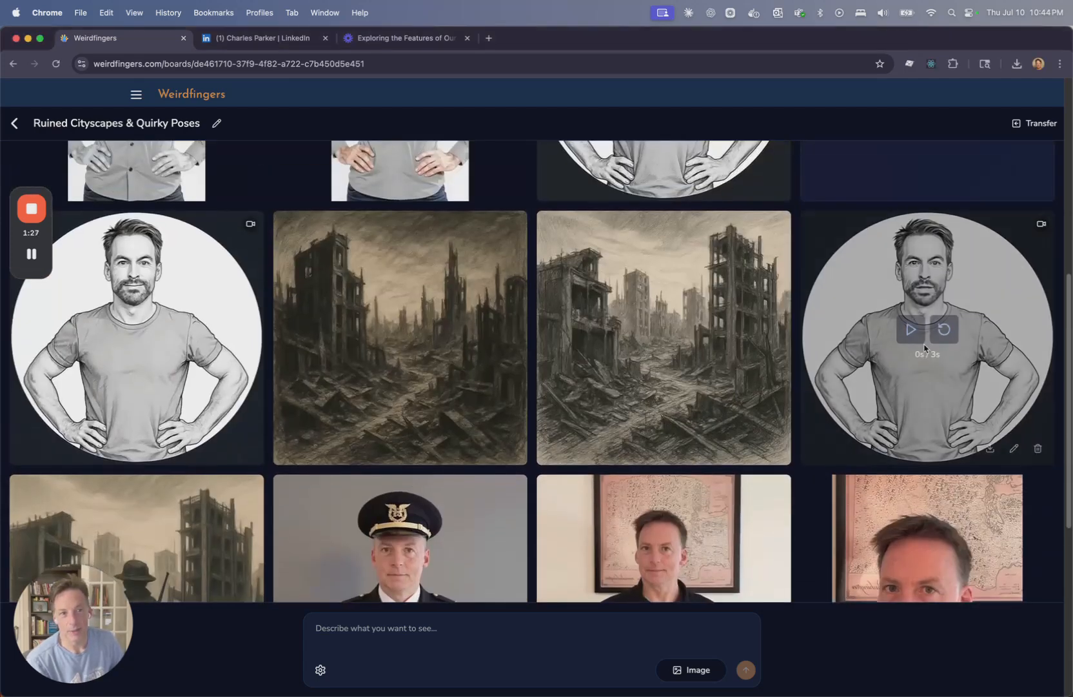
scroll(578, 440, "down", 4)
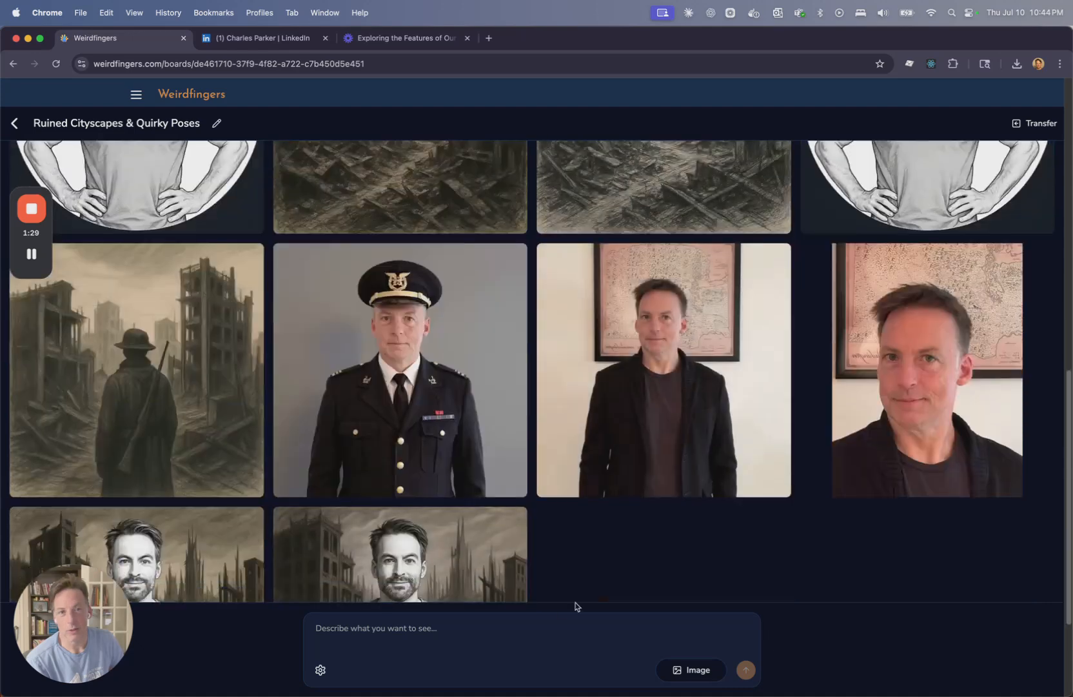